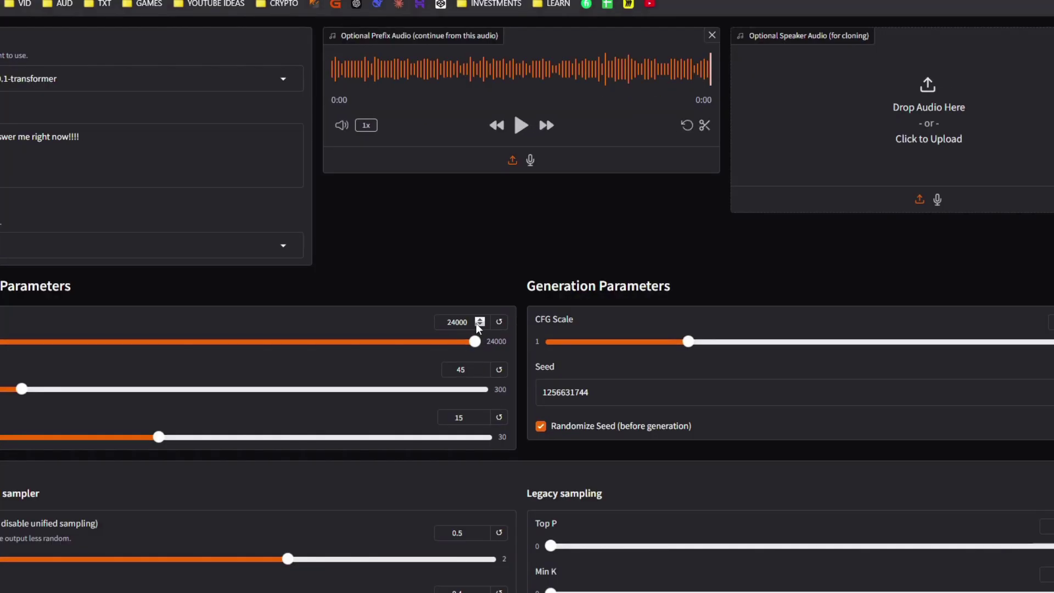
Step: Open the Zonos Model Type dropdown to list the Zonos-v0.1 transformer and hybrid variants
{"action": "left_click", "coordinate": [158, 78]}
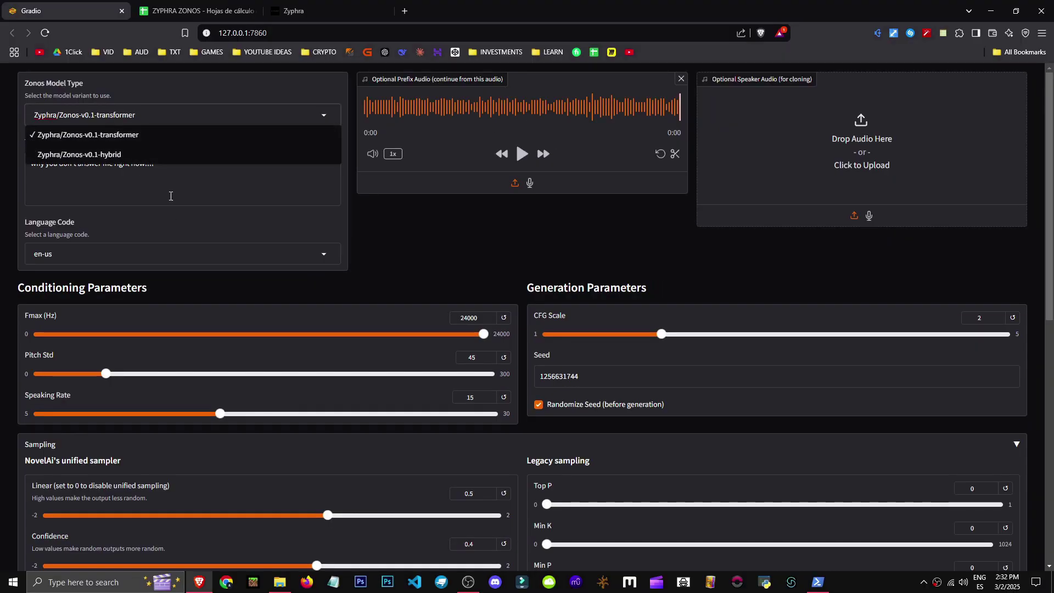
Step: Flip between the Zyphra blog post and the Zonos TTS page, ending on the blog post
{"action": "left_click", "coordinate": [350, 16]}
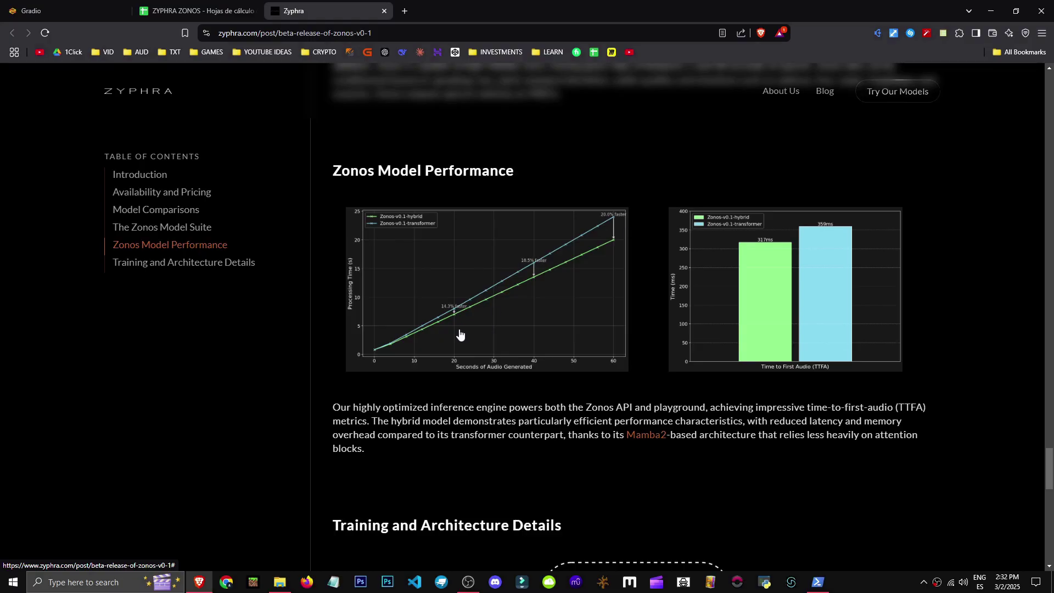
{"action": "left_click", "coordinate": [66, 11]}
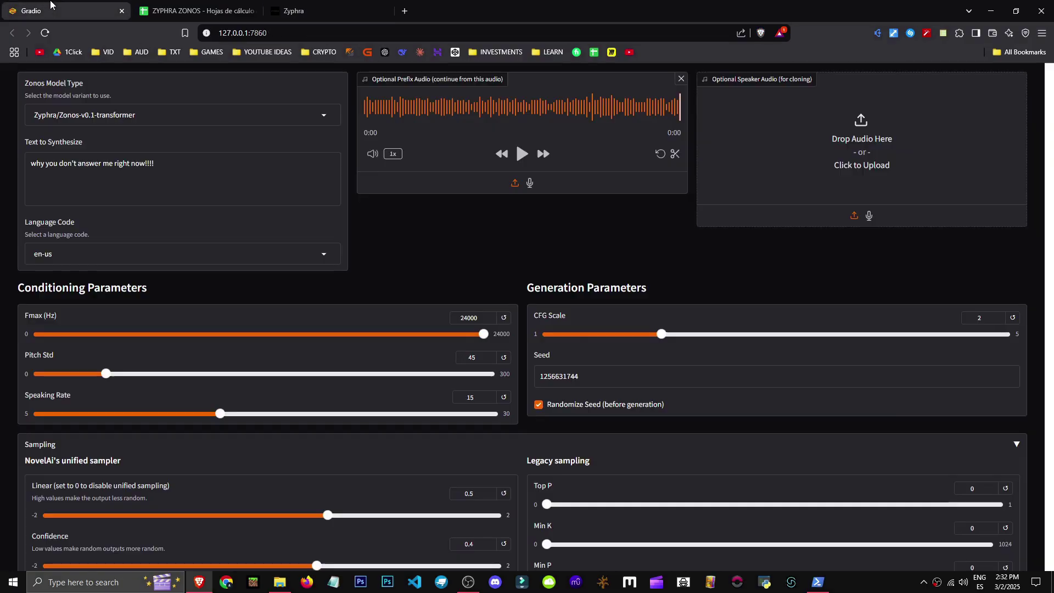
{"action": "left_click", "coordinate": [317, 5]}
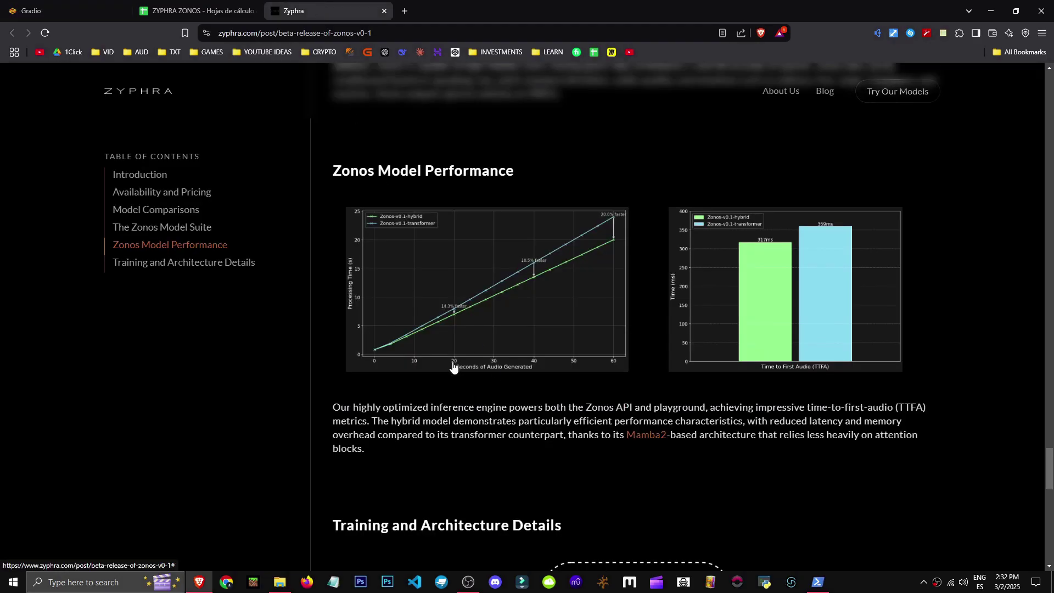
{"action": "key", "text": "ctrl+Tab"}
{"action": "scroll", "coordinate": [707, 367], "scroll_direction": "down", "scroll_amount": 9}
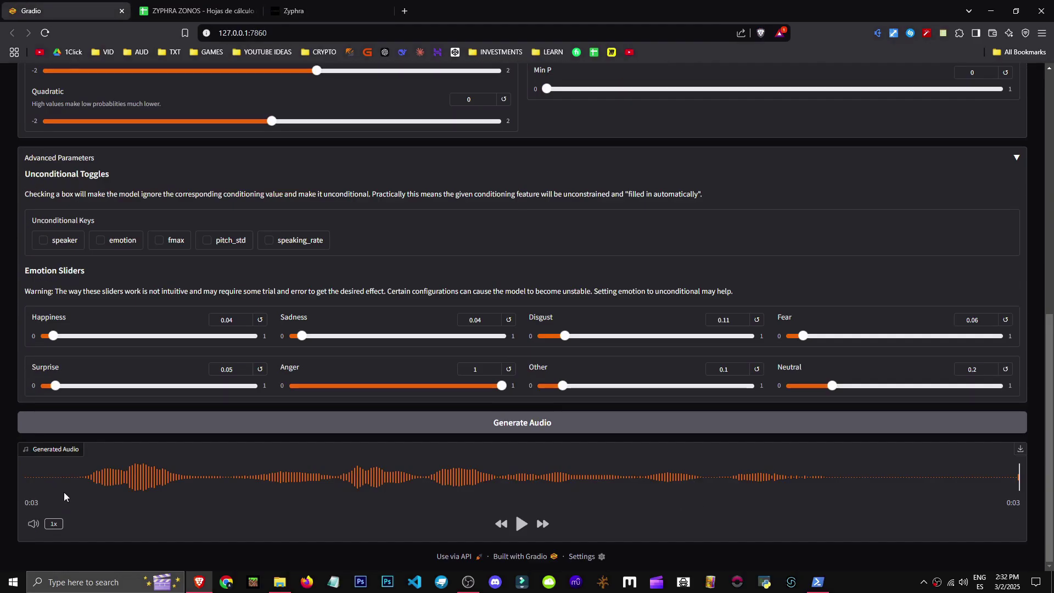
{"action": "key", "text": "ctrl+Tab"}
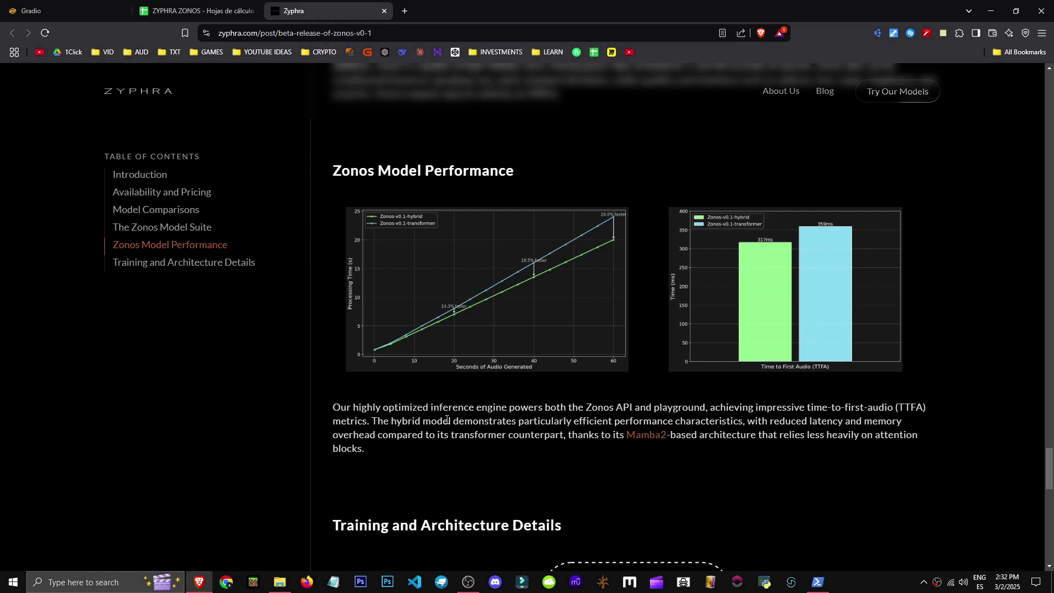
{"action": "scroll", "coordinate": [324, 319], "scroll_direction": "down", "scroll_amount": 2}
{"action": "scroll", "coordinate": [340, 263], "scroll_direction": "up", "scroll_amount": 3}
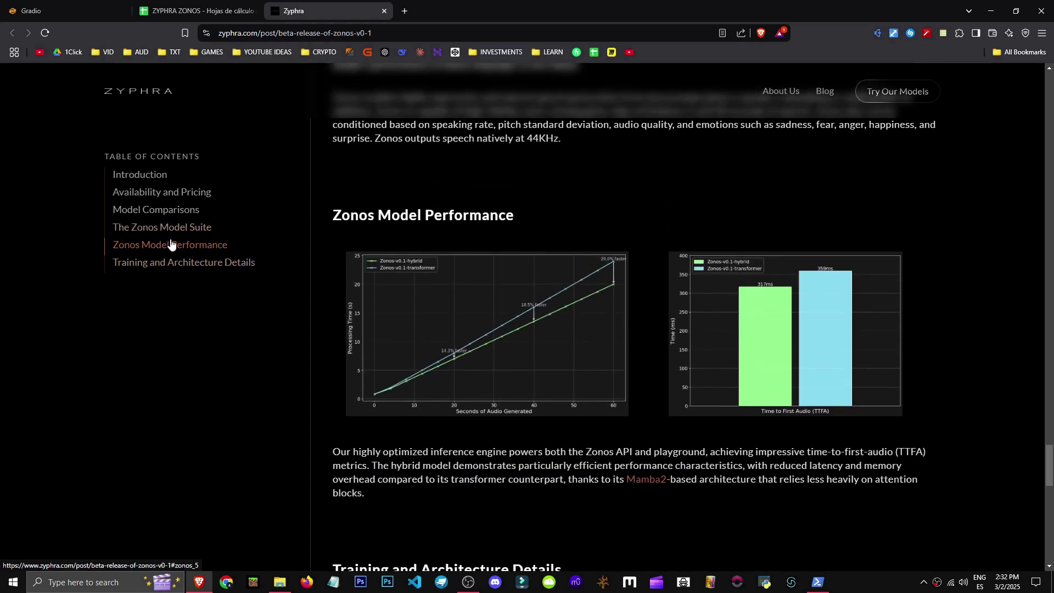
Step: Jump to Zonos Model Performance and highlight its heading and the hybrid model's efficiency sentence
{"action": "left_click", "coordinate": [171, 243]}
{"action": "left_click_drag", "start_coordinate": [351, 126], "coordinate": [581, 173]}
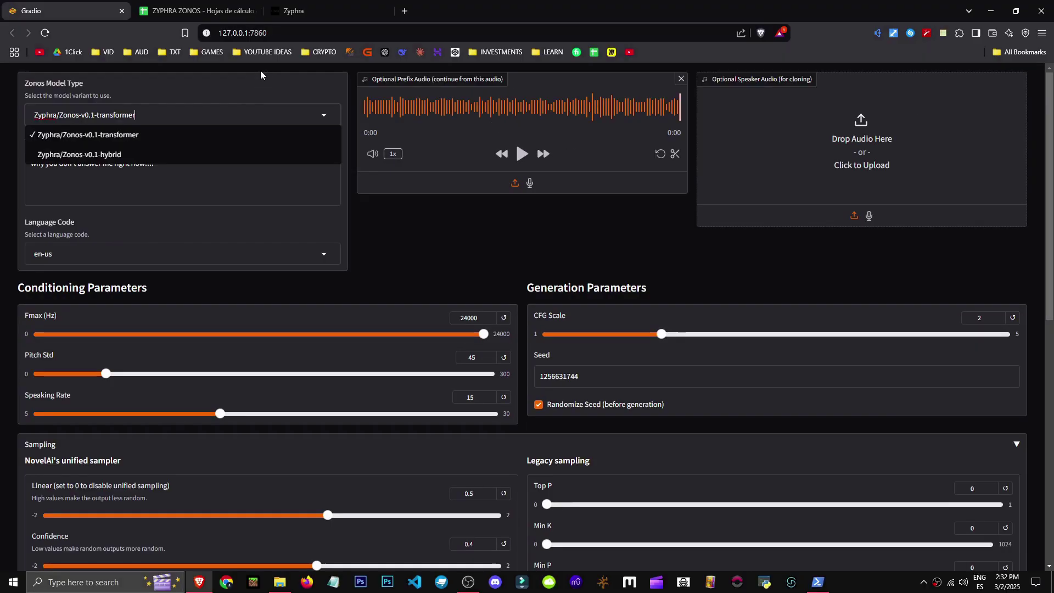
{"action": "left_click", "coordinate": [357, 5]}
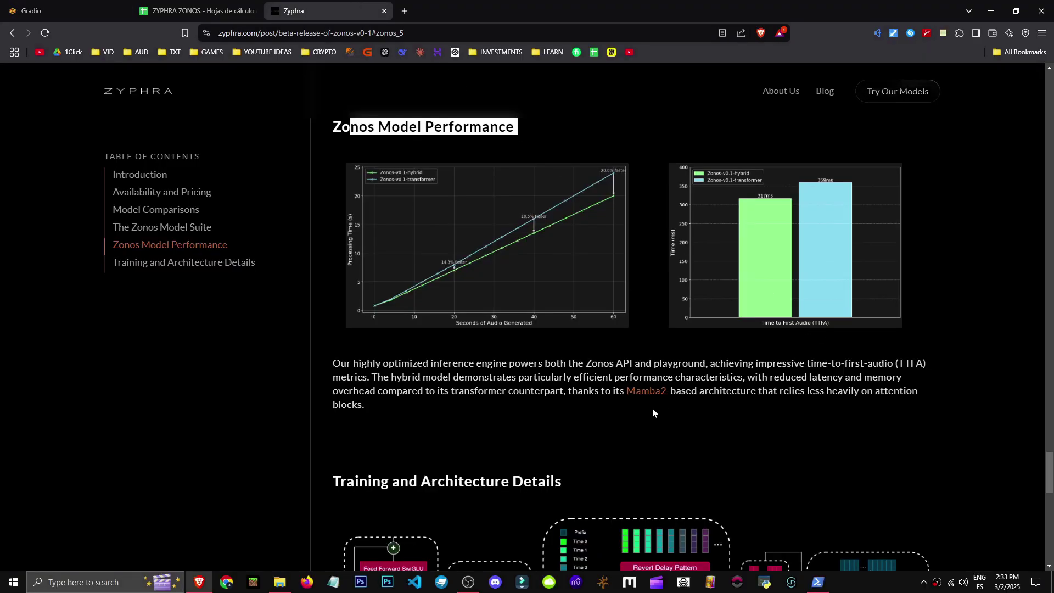
{"action": "left_click_drag", "start_coordinate": [430, 378], "coordinate": [808, 374]}
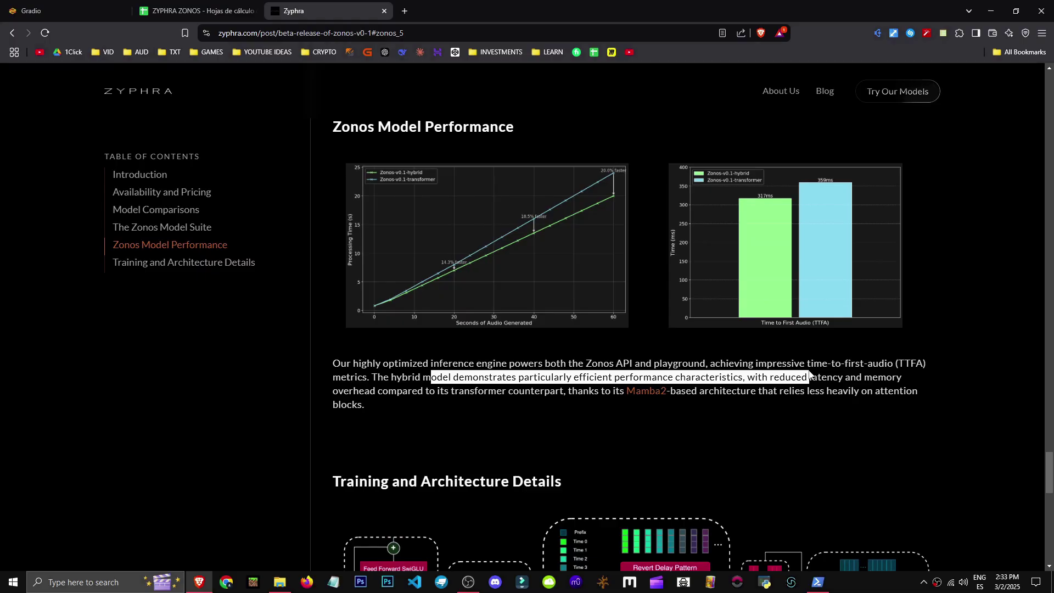
{"action": "left_click", "coordinate": [809, 375]}
Step: Highlight the comparison with the transformer counterpart, then scroll to Training and Architecture Details
{"action": "left_click", "coordinate": [41, 5]}
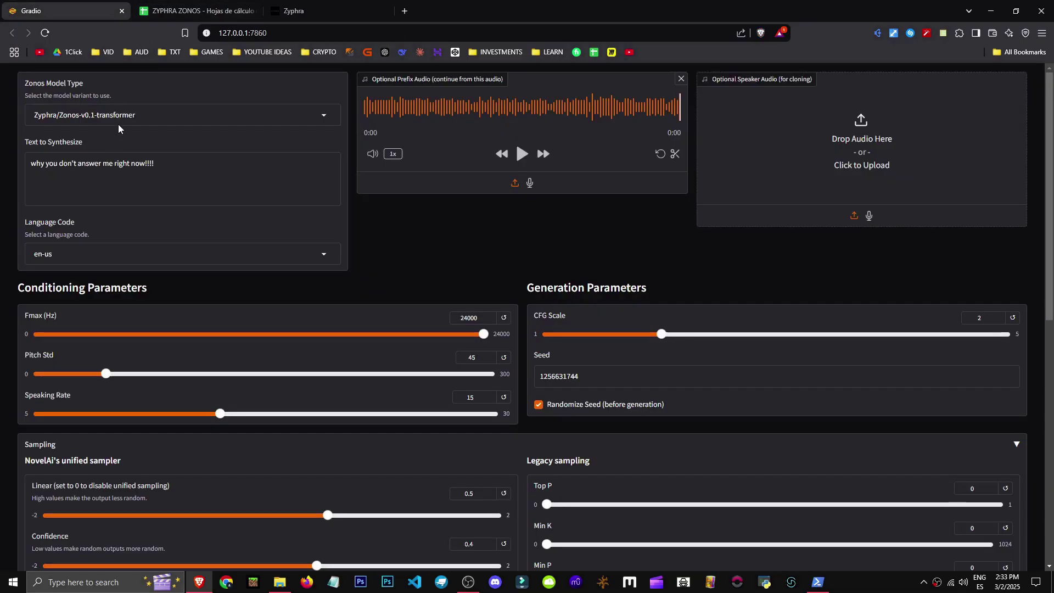
{"action": "left_click", "coordinate": [308, 13]}
{"action": "left_click_drag", "start_coordinate": [385, 388], "coordinate": [881, 411]}
{"action": "left_click", "coordinate": [881, 410]}
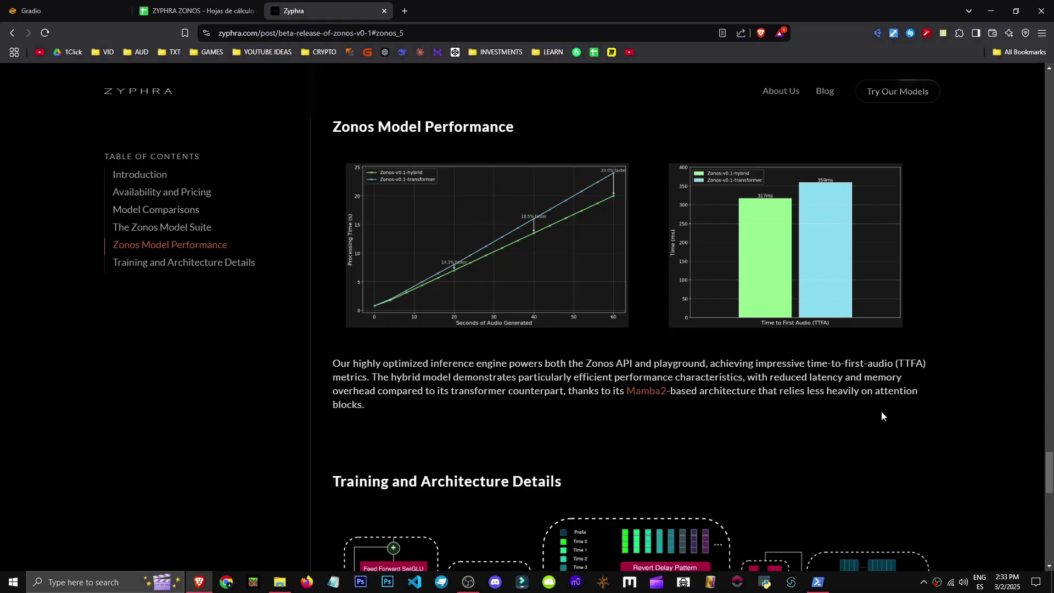
{"action": "scroll", "coordinate": [880, 420], "scroll_direction": "down", "scroll_amount": 5}
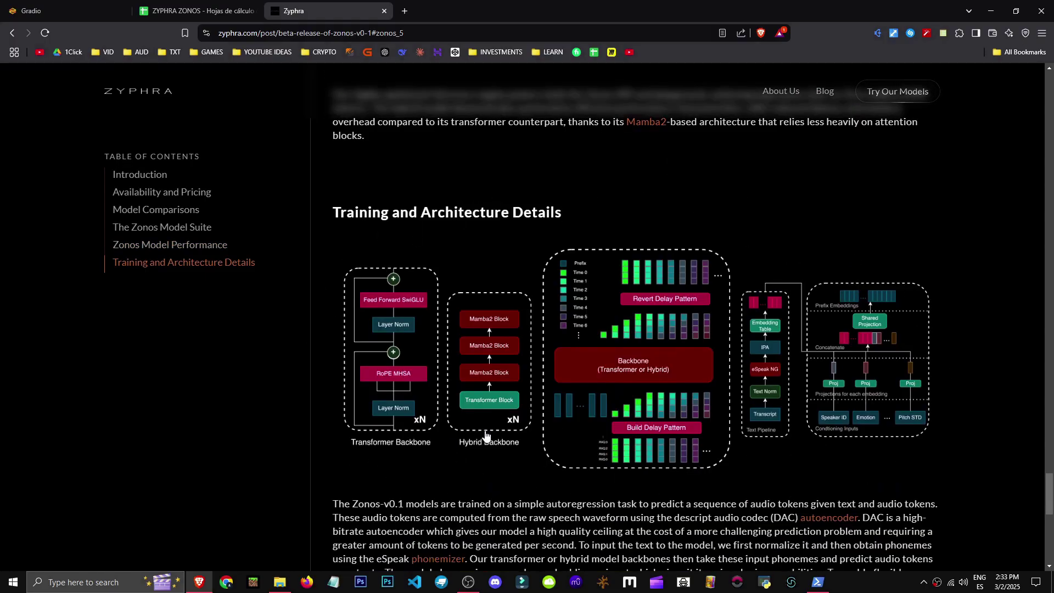
Step: Highlight a section heading and open a link from the post in a background tab
{"action": "left_click_drag", "start_coordinate": [305, 205], "coordinate": [622, 208]}
{"action": "left_click", "coordinate": [622, 208]}
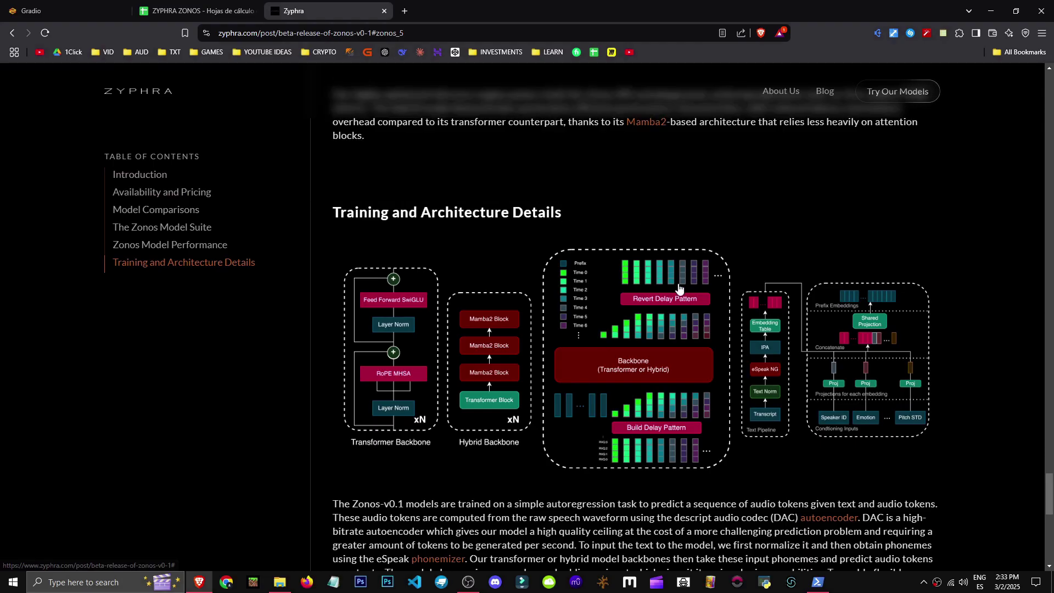
{"action": "middle_click", "coordinate": [673, 301]}
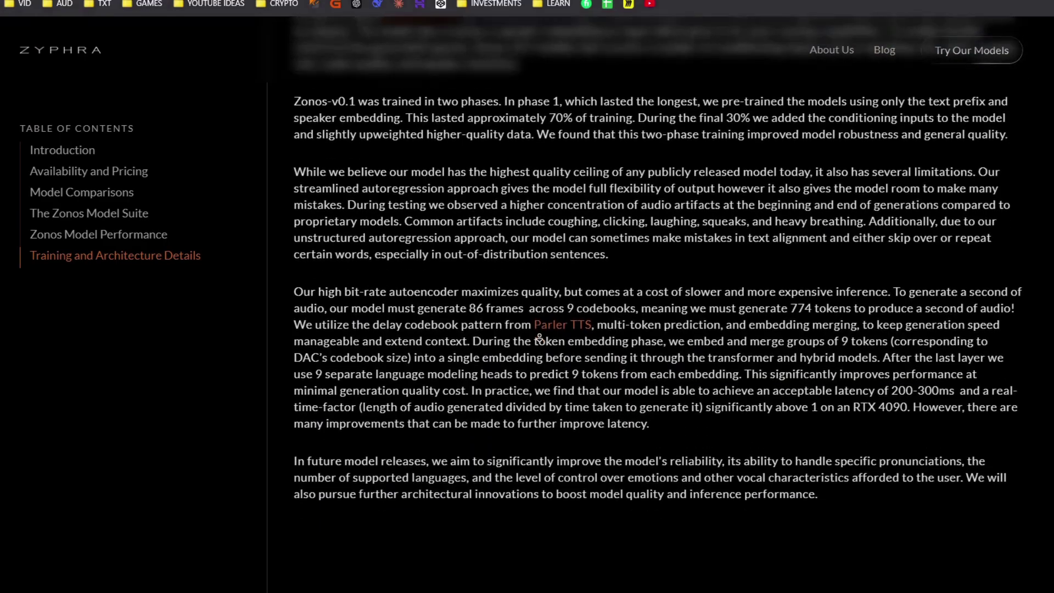
{"action": "scroll", "coordinate": [539, 337], "scroll_direction": "down", "scroll_amount": 1}
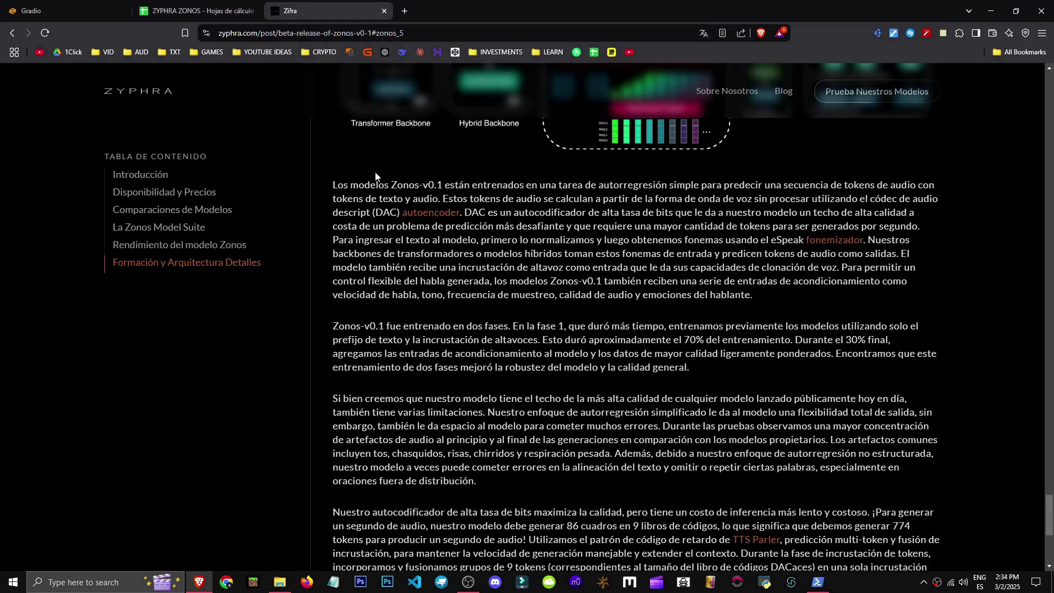
Step: Highlight the training paragraph's sentences on computing audio tokens and DAC as an autoencoder
{"action": "left_click_drag", "start_coordinate": [387, 181], "coordinate": [745, 173]}
{"action": "left_click_drag", "start_coordinate": [862, 181], "coordinate": [797, 196]}
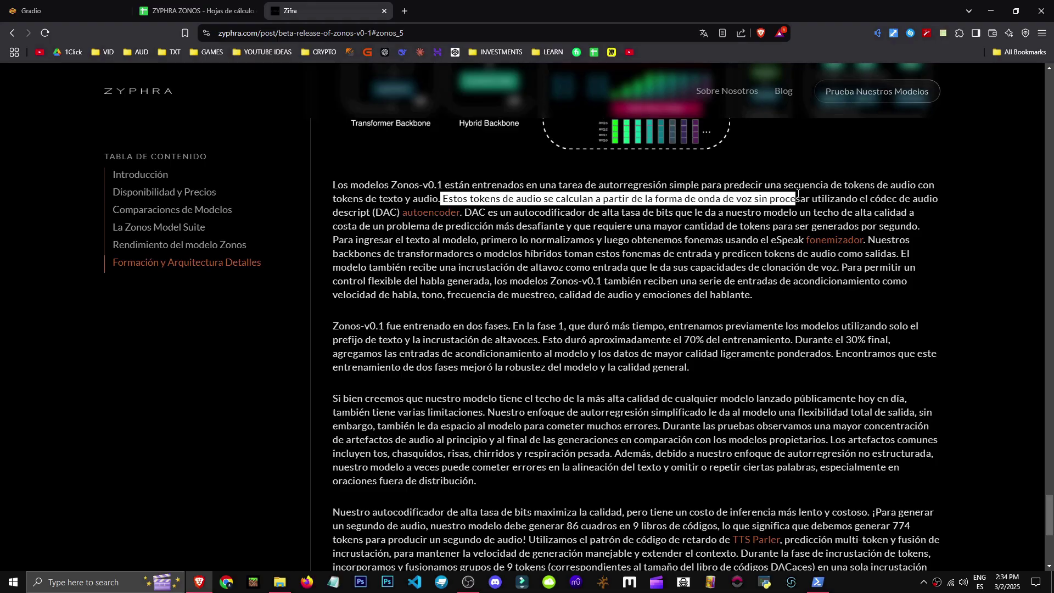
{"action": "left_click_drag", "start_coordinate": [805, 199], "coordinate": [366, 200]}
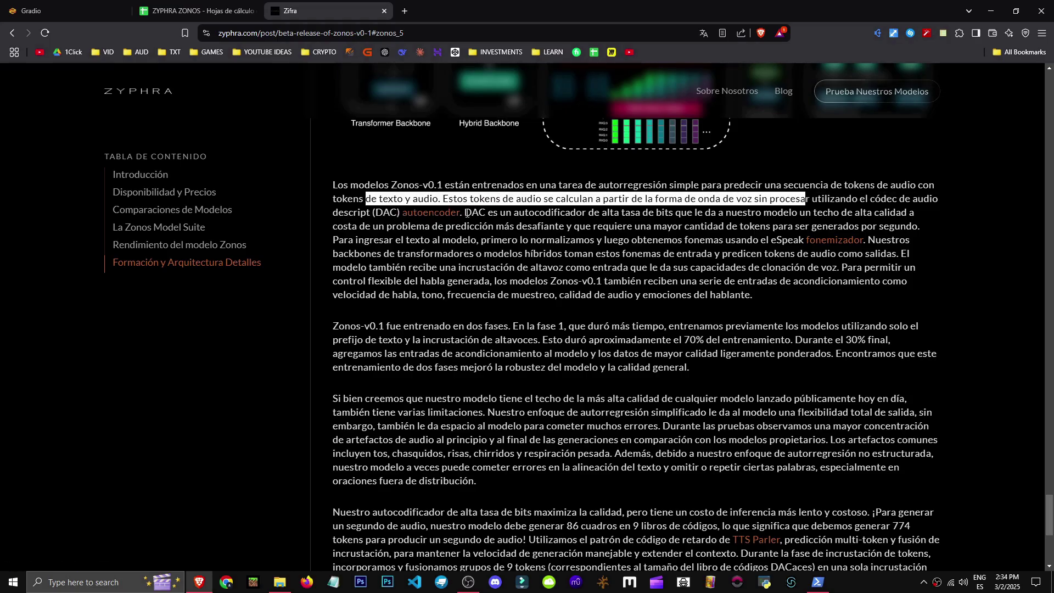
{"action": "left_click_drag", "start_coordinate": [499, 213], "coordinate": [803, 225]}
{"action": "left_click", "coordinate": [930, 226]}
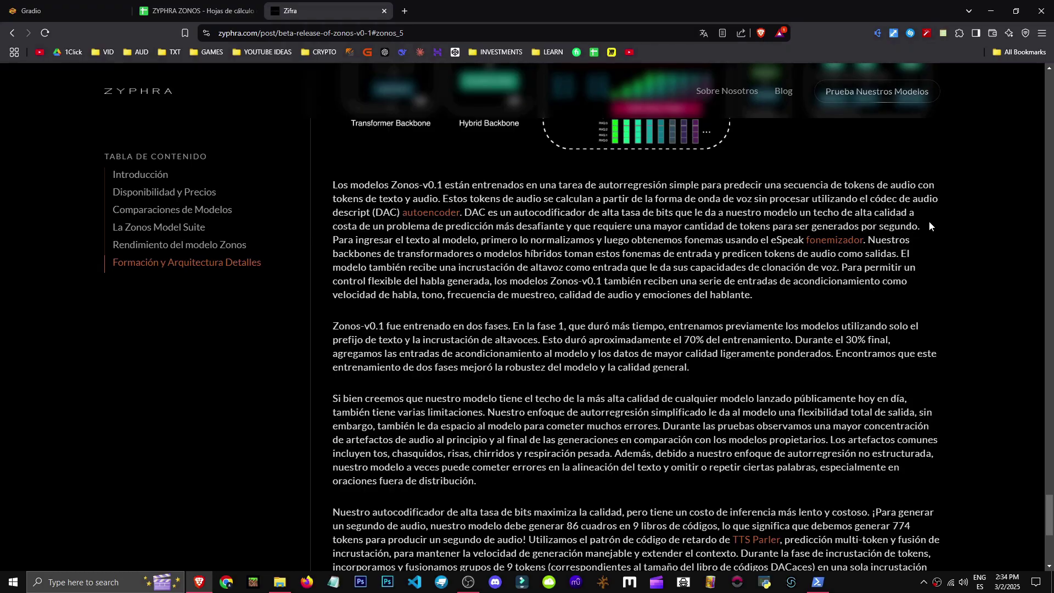
Step: Read through the article's closing paragraphs, then go back to the Zonos TTS page
{"action": "middle_click", "coordinate": [523, 260]}
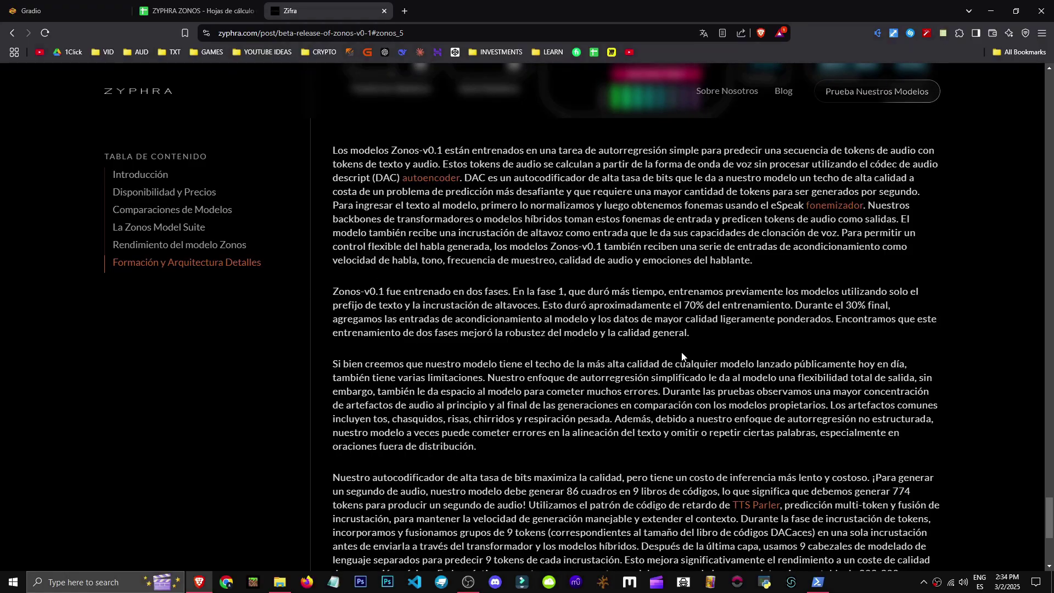
{"action": "scroll", "coordinate": [679, 361], "scroll_direction": "down", "scroll_amount": 5}
{"action": "left_click_drag", "start_coordinate": [614, 497], "coordinate": [464, 210]}
{"action": "left_click", "coordinate": [449, 238]}
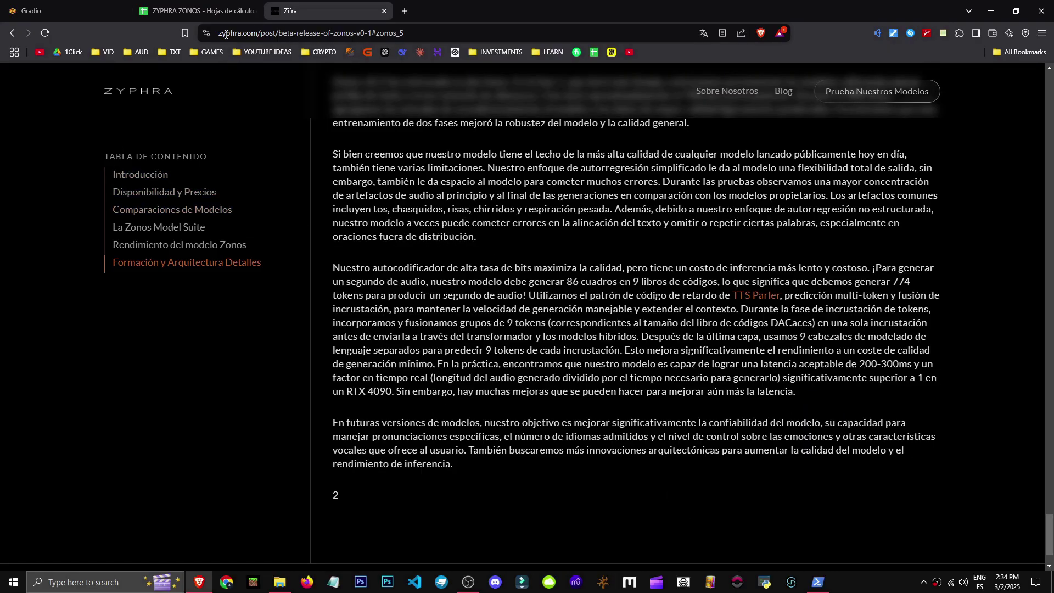
{"action": "left_click", "coordinate": [44, 11]}
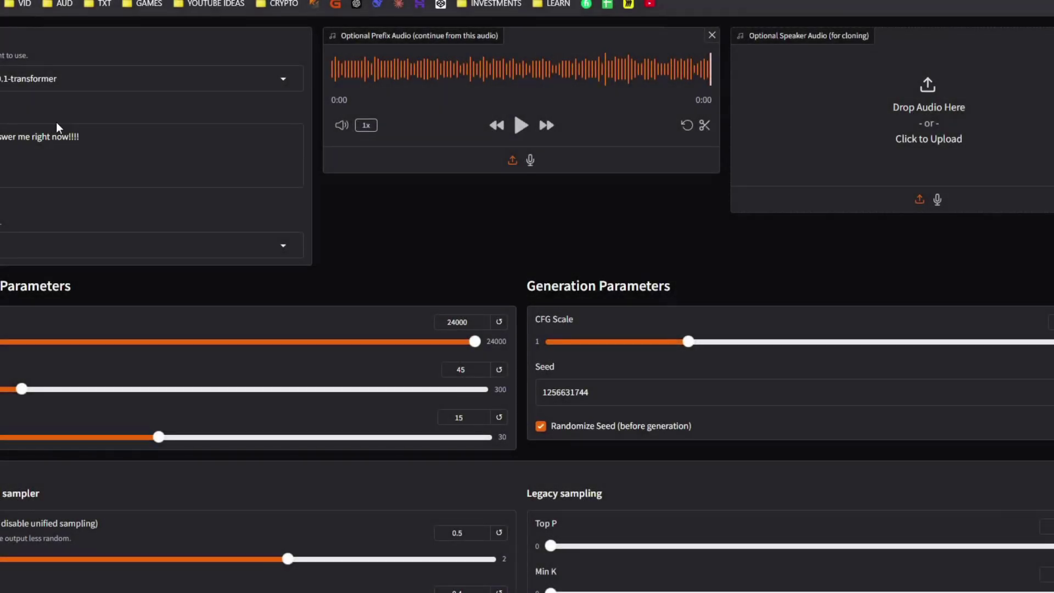
Step: Select the text 'why you don't answer me right now!!!!' and browse the Language Code list, keeping en-us
{"action": "left_click", "coordinate": [145, 77]}
{"action": "left_click_drag", "start_coordinate": [101, 132], "coordinate": [0, 148]}
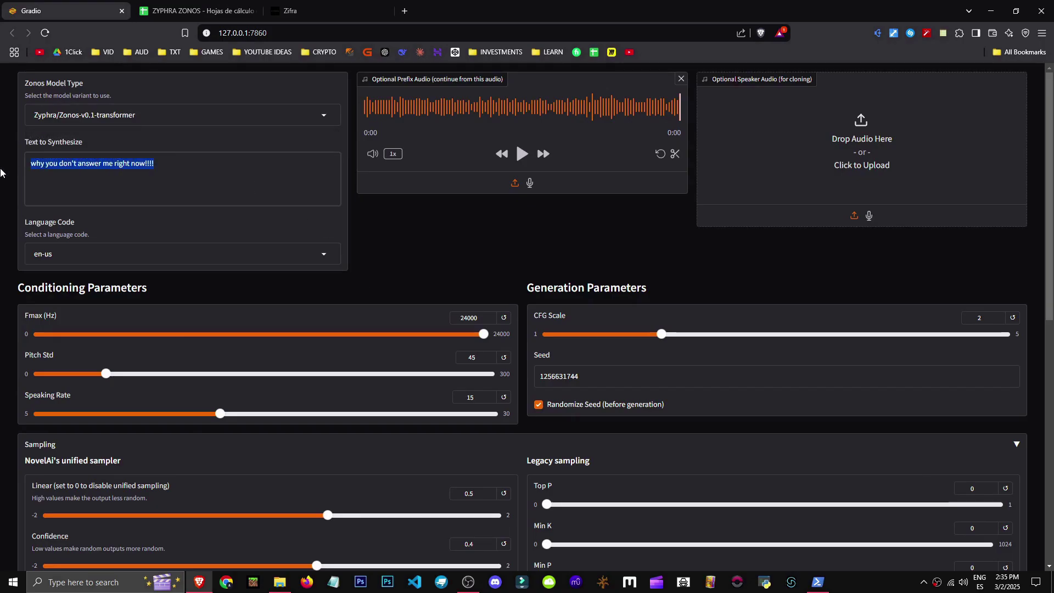
{"action": "left_click", "coordinate": [112, 255]}
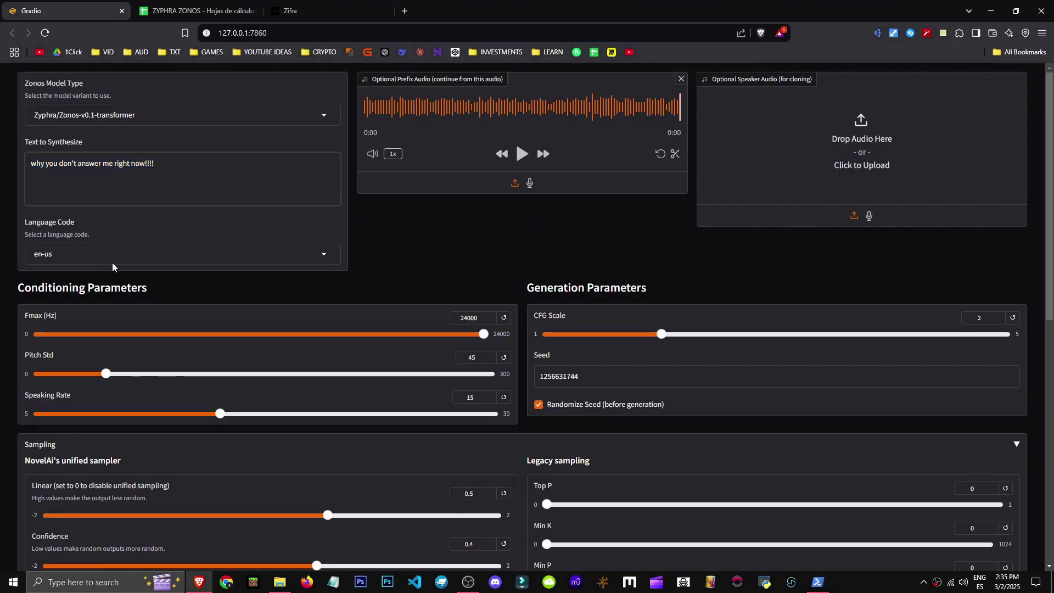
{"action": "scroll", "coordinate": [417, 252], "scroll_direction": "down", "scroll_amount": 1}
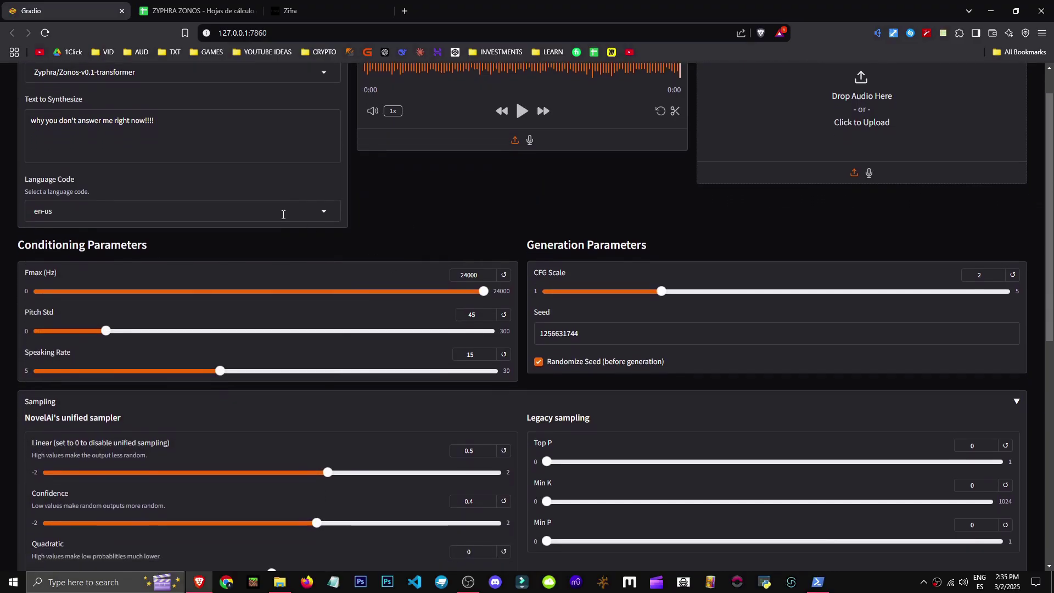
{"action": "mouse_move", "coordinate": [347, 308]}
{"action": "left_mouse_down"}
{"action": "mouse_move", "coordinate": [306, 553]}
{"action": "mouse_move", "coordinate": [348, 410]}
{"action": "mouse_move", "coordinate": [361, 301]}
{"action": "left_mouse_up"}
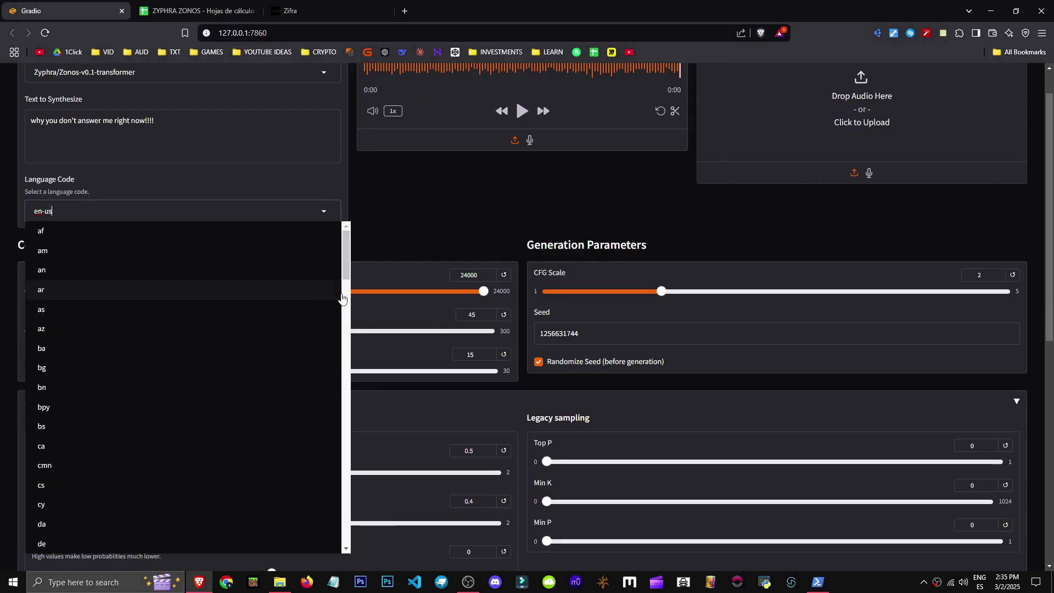
{"action": "scroll", "coordinate": [39, 403], "scroll_direction": "down", "scroll_amount": 4}
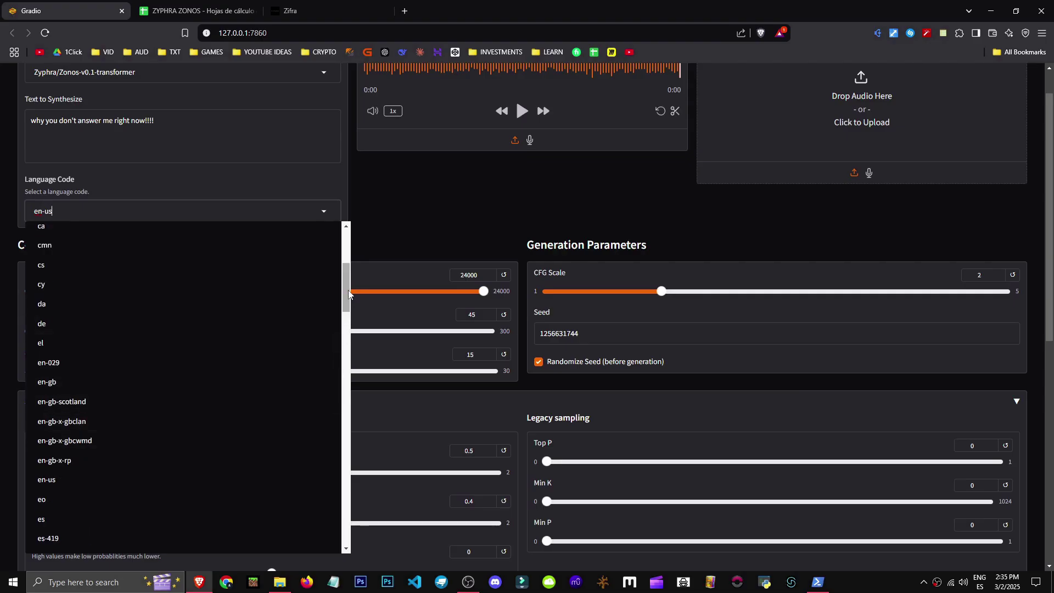
{"action": "scroll", "coordinate": [57, 423], "scroll_direction": "down", "scroll_amount": 1}
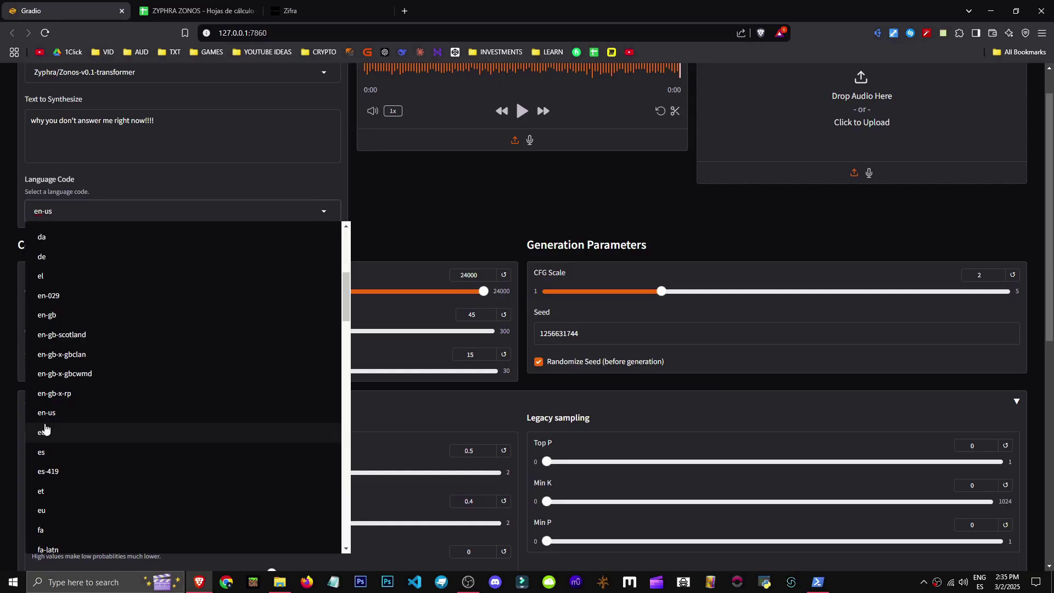
{"action": "scroll", "coordinate": [58, 426], "scroll_direction": "down", "scroll_amount": 1}
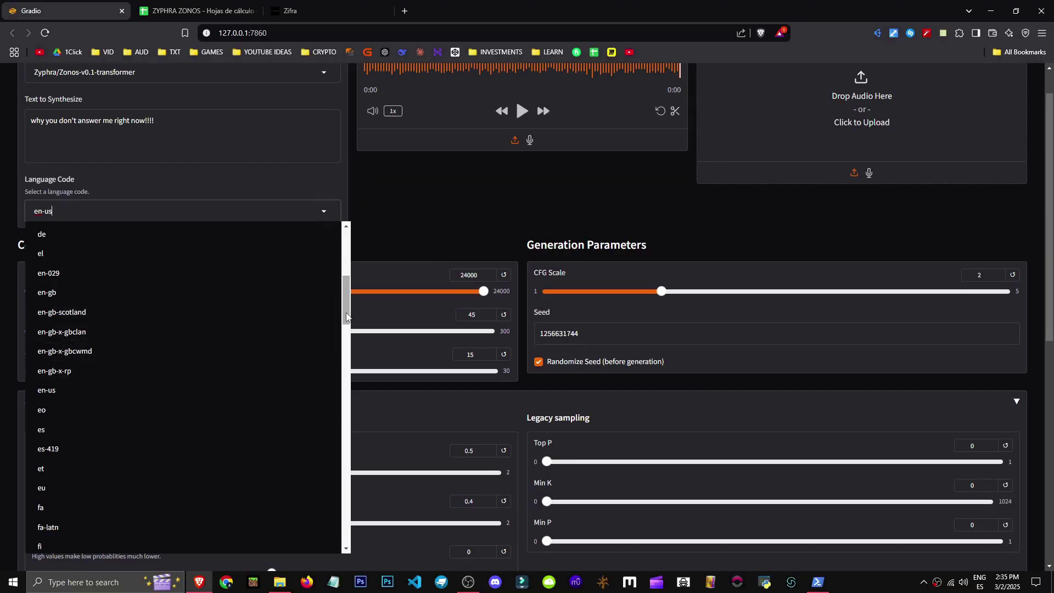
{"action": "scroll", "coordinate": [10, 404], "scroll_direction": "down", "scroll_amount": 1}
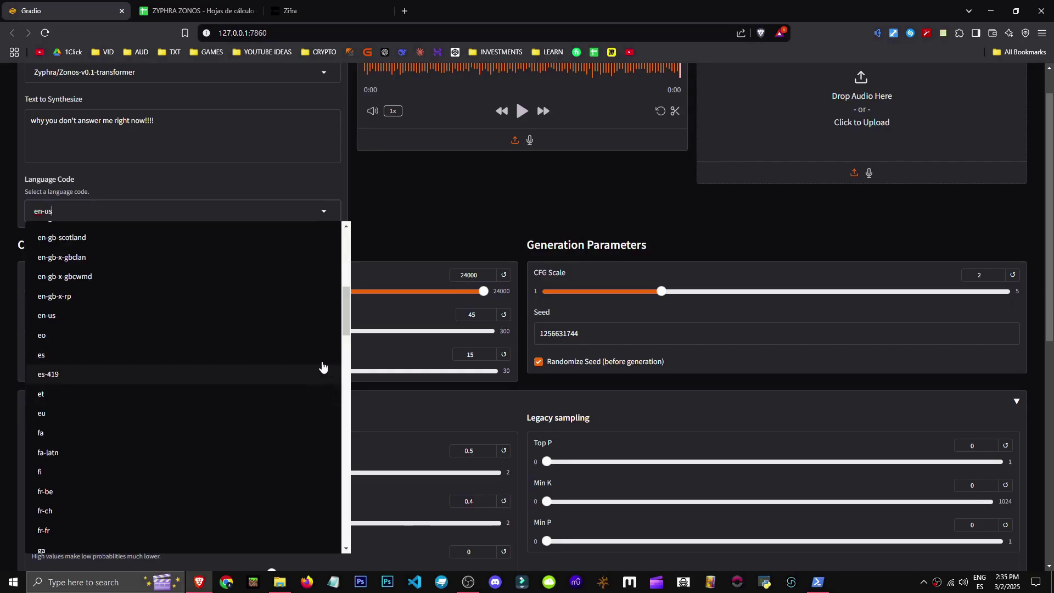
{"action": "scroll", "coordinate": [349, 332], "scroll_direction": "down", "scroll_amount": 1}
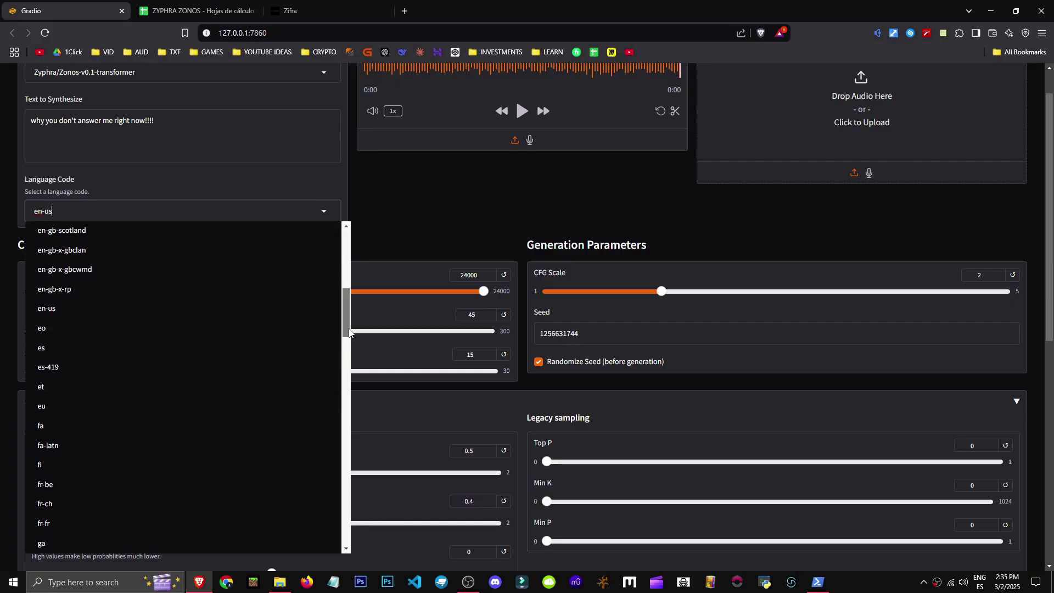
{"action": "left_click_drag", "start_coordinate": [350, 332], "coordinate": [336, 393]}
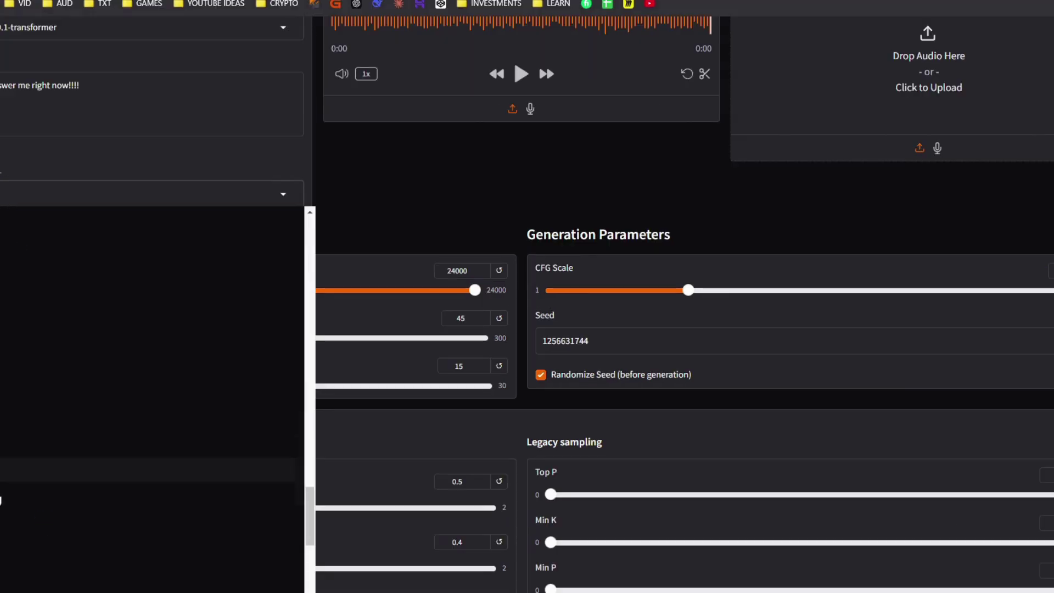
{"action": "left_click_drag", "start_coordinate": [310, 516], "coordinate": [304, 592]}
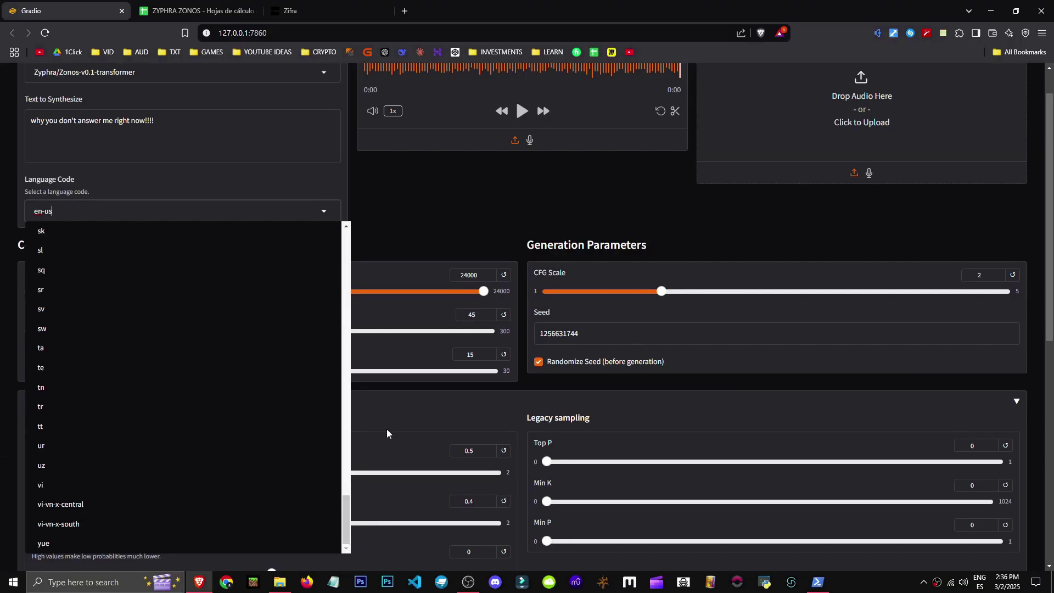
Step: Generate an angry speech clip with Fmax at 24000
{"action": "middle_click", "coordinate": [296, 227]}
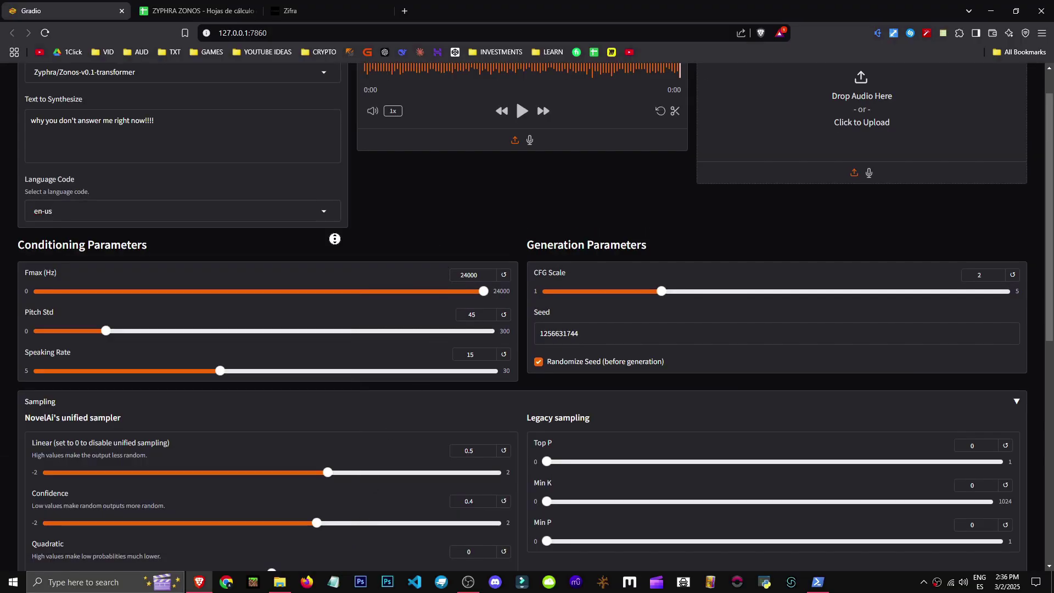
{"action": "scroll", "coordinate": [335, 233], "scroll_direction": "up", "scroll_amount": 1}
{"action": "left_click_drag", "start_coordinate": [241, 180], "coordinate": [5, 180]}
{"action": "left_click", "coordinate": [5, 179]}
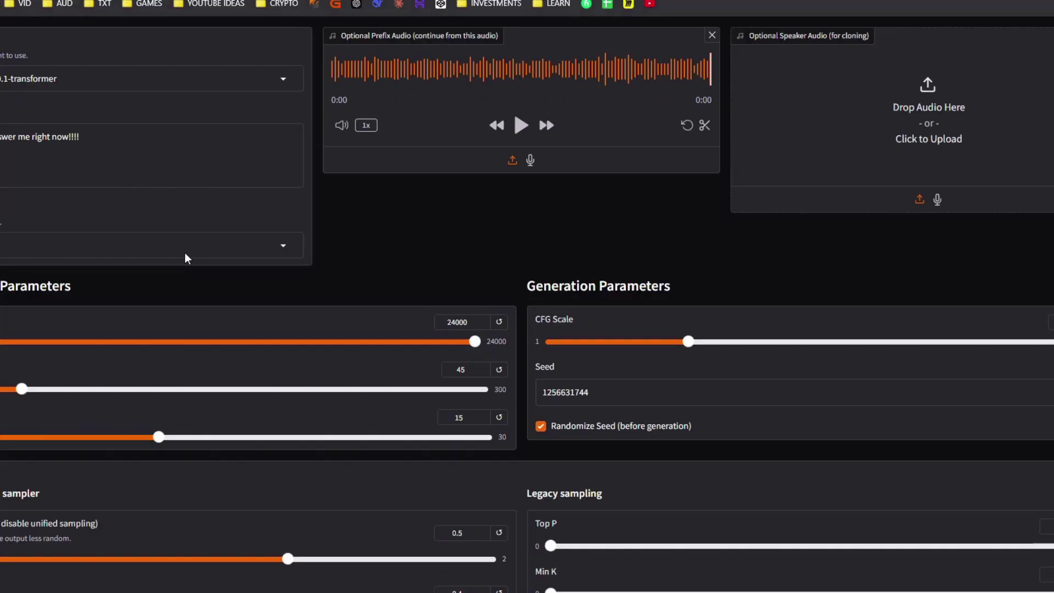
{"action": "scroll", "coordinate": [467, 253], "scroll_direction": "down", "scroll_amount": 10}
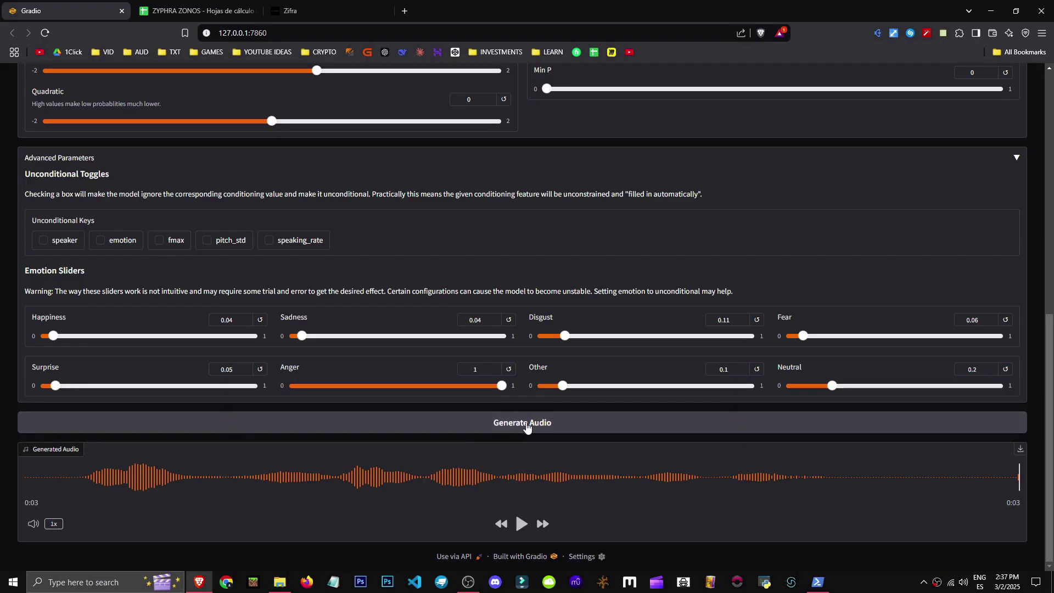
{"action": "left_click", "coordinate": [527, 427]}
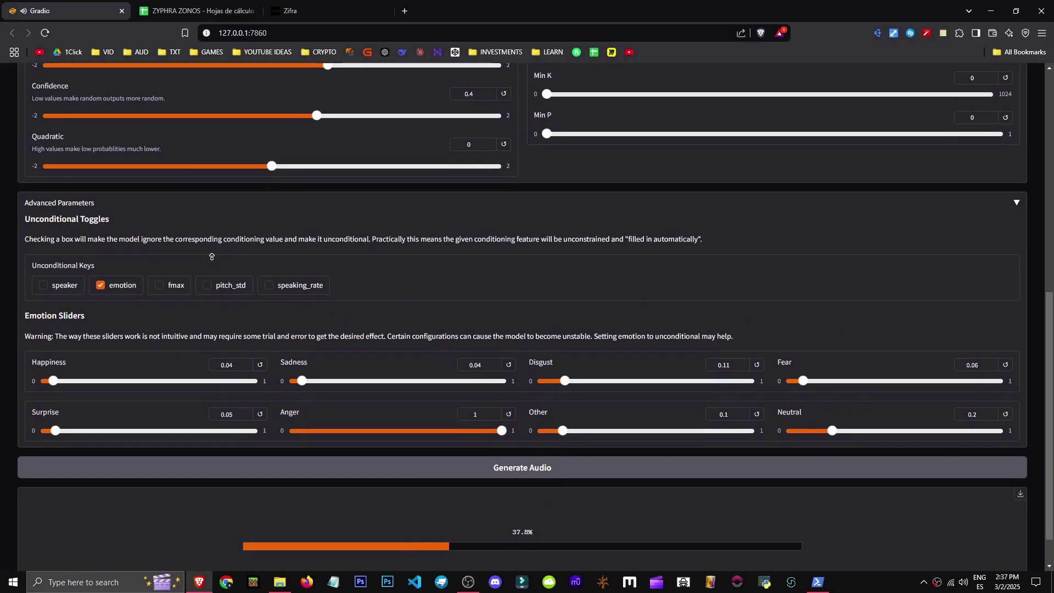
Step: Lower Fmax to 4436 and generate the audio again
{"action": "scroll", "coordinate": [212, 257], "scroll_direction": "up", "scroll_amount": 1}
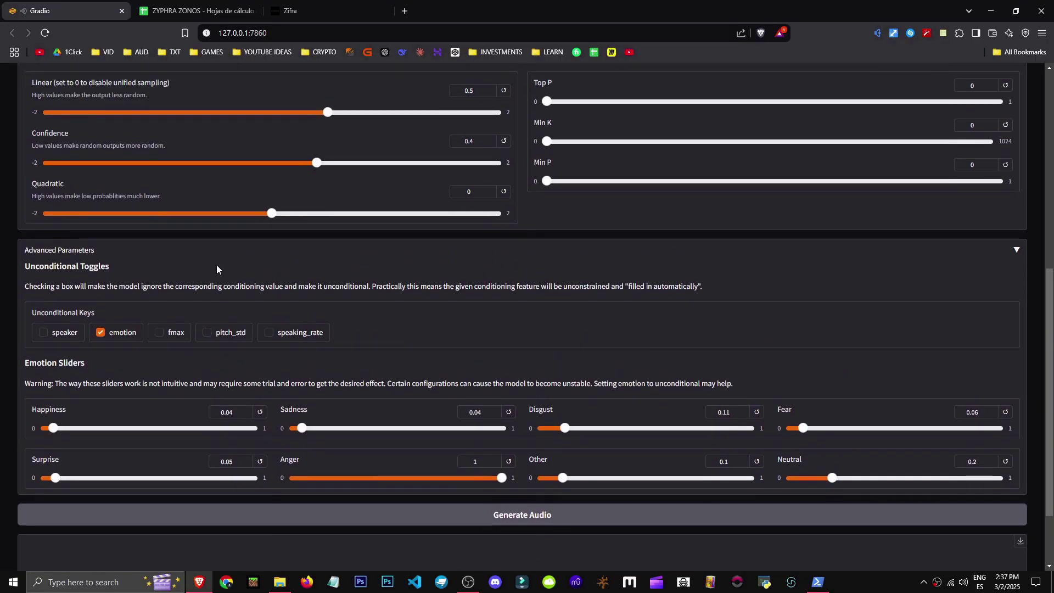
{"action": "scroll", "coordinate": [604, 329], "scroll_direction": "down", "scroll_amount": 2}
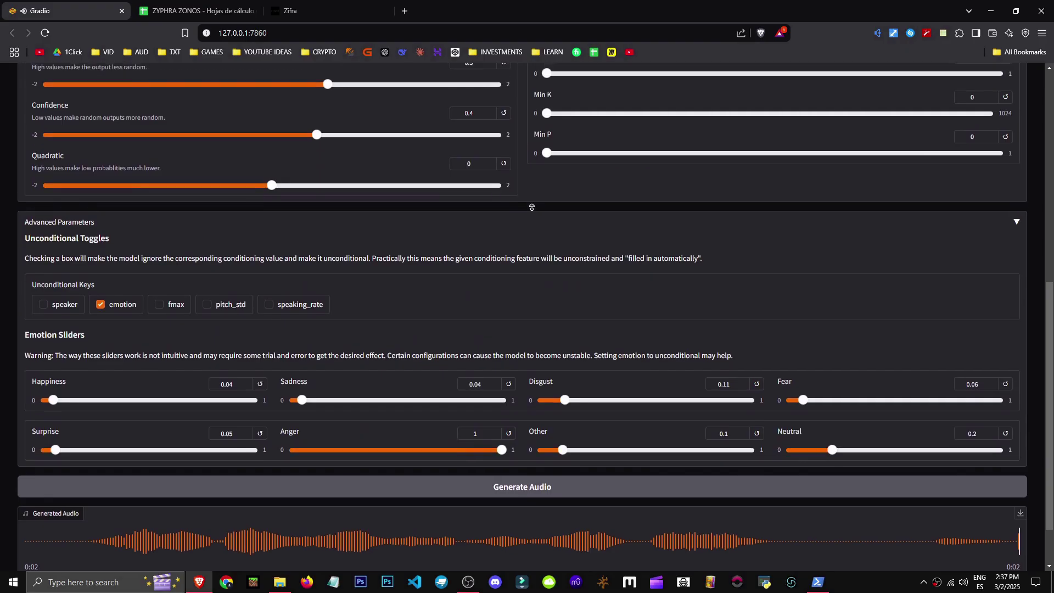
{"action": "scroll", "coordinate": [532, 207], "scroll_direction": "up", "scroll_amount": 1}
{"action": "scroll", "coordinate": [530, 255], "scroll_direction": "up", "scroll_amount": 5}
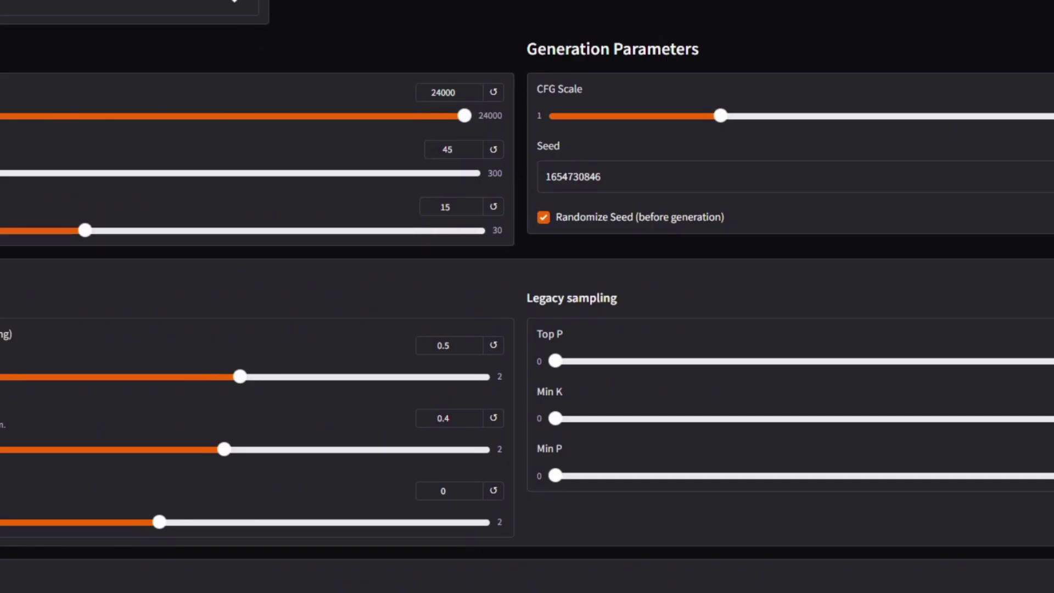
{"action": "left_click_drag", "start_coordinate": [466, 115], "coordinate": [0, 135]}
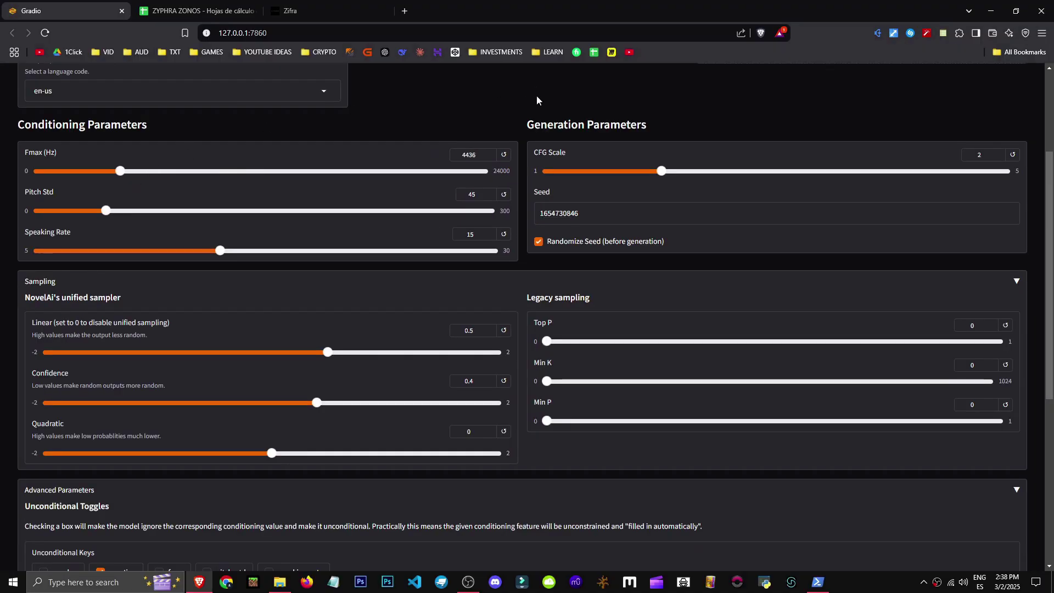
{"action": "scroll", "coordinate": [536, 100], "scroll_direction": "down", "scroll_amount": 6}
{"action": "left_click", "coordinate": [516, 421]}
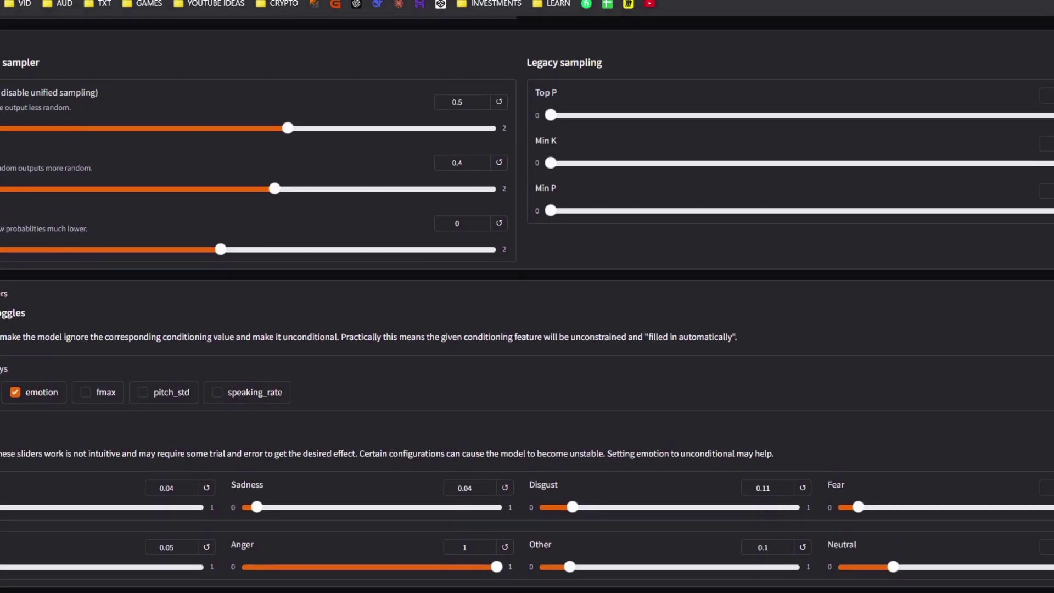
Step: Set Fmax back to its maximum of 24000 and adjust another slider
{"action": "scroll", "coordinate": [527, 297], "scroll_direction": "up", "scroll_amount": 4}
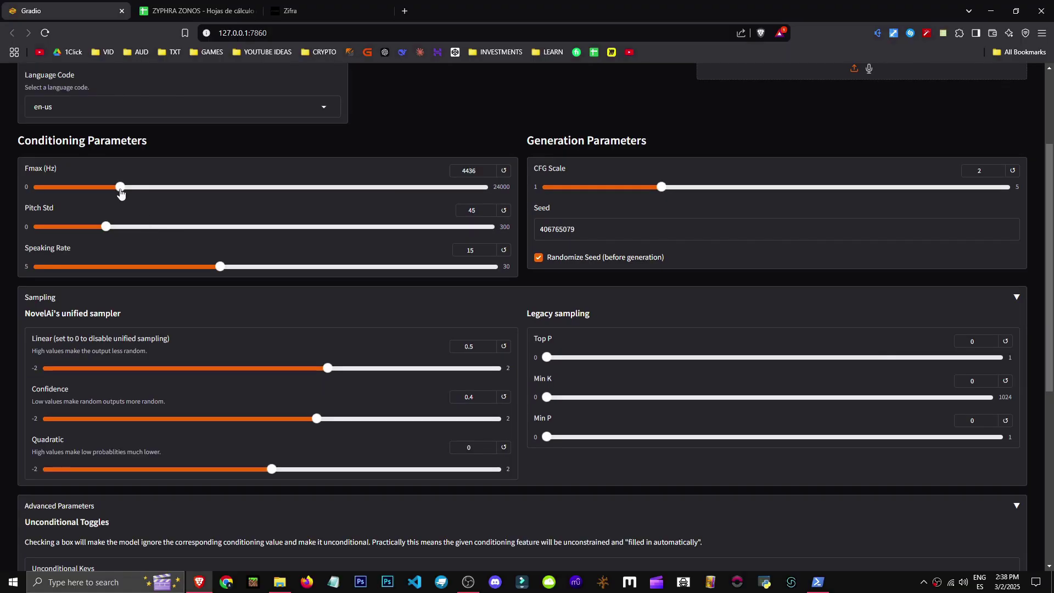
{"action": "left_click_drag", "start_coordinate": [121, 189], "coordinate": [509, 184]}
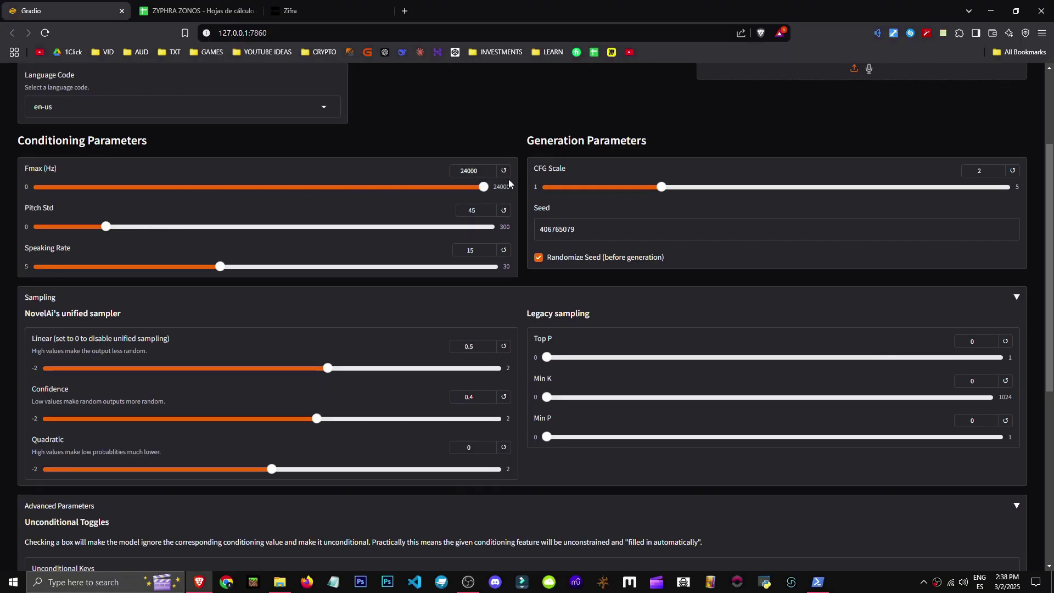
{"action": "scroll", "coordinate": [512, 163], "scroll_direction": "up", "scroll_amount": 1}
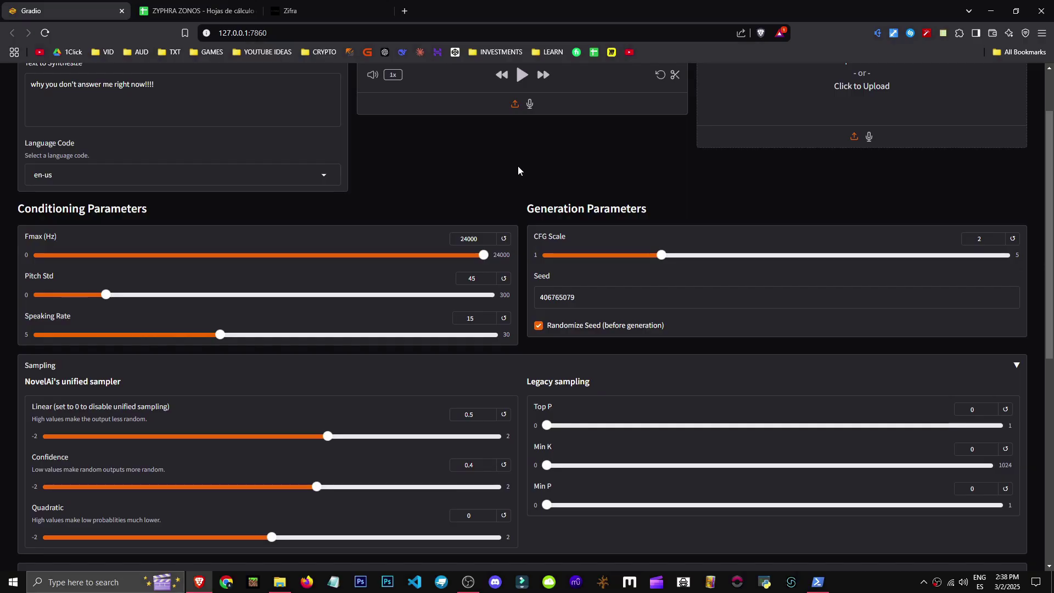
{"action": "left_click_drag", "start_coordinate": [527, 210], "coordinate": [690, 212]}
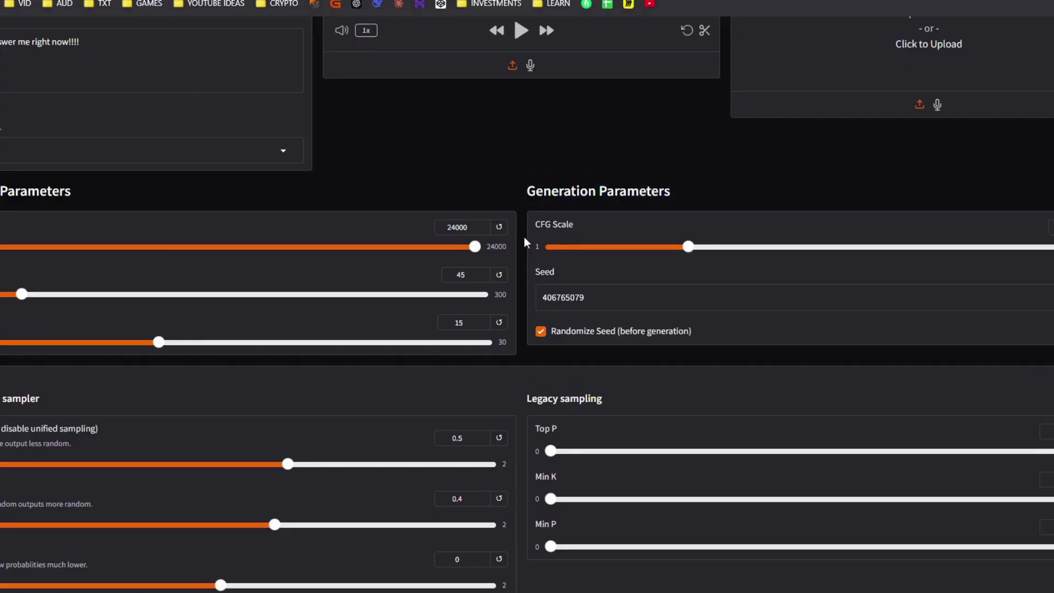
{"action": "left_click", "coordinate": [516, 264]}
Step: Review the Unconditional Toggles and conditioning sliders, leaving emotion and fmax unconditional with Anger at 1
{"action": "scroll", "coordinate": [518, 281], "scroll_direction": "down", "scroll_amount": 1}
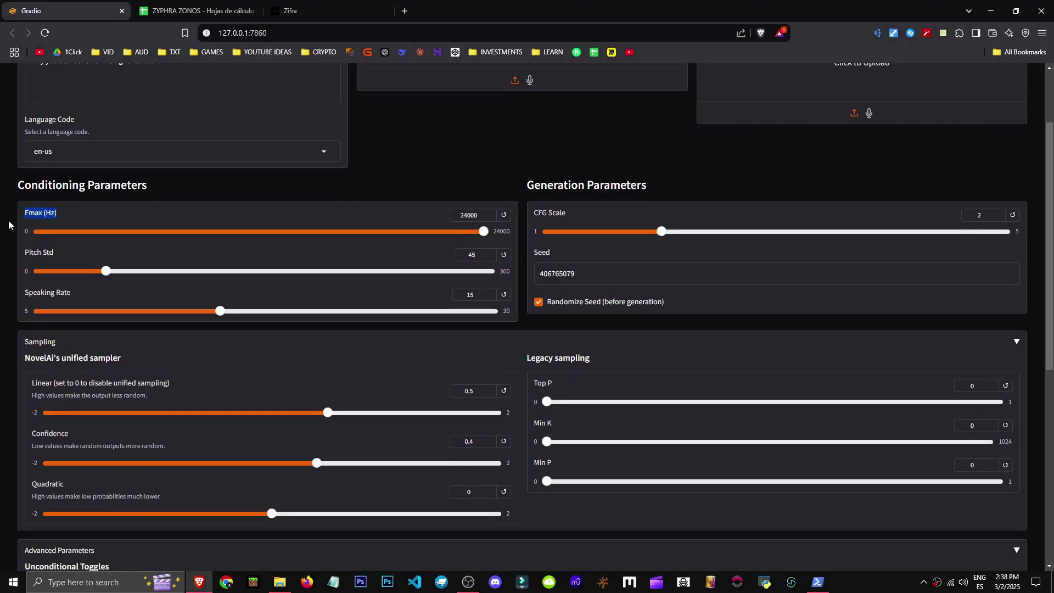
{"action": "left_click", "coordinate": [9, 221]}
{"action": "left_click_drag", "start_coordinate": [9, 221], "coordinate": [6, 217]}
{"action": "left_click", "coordinate": [1, 217]}
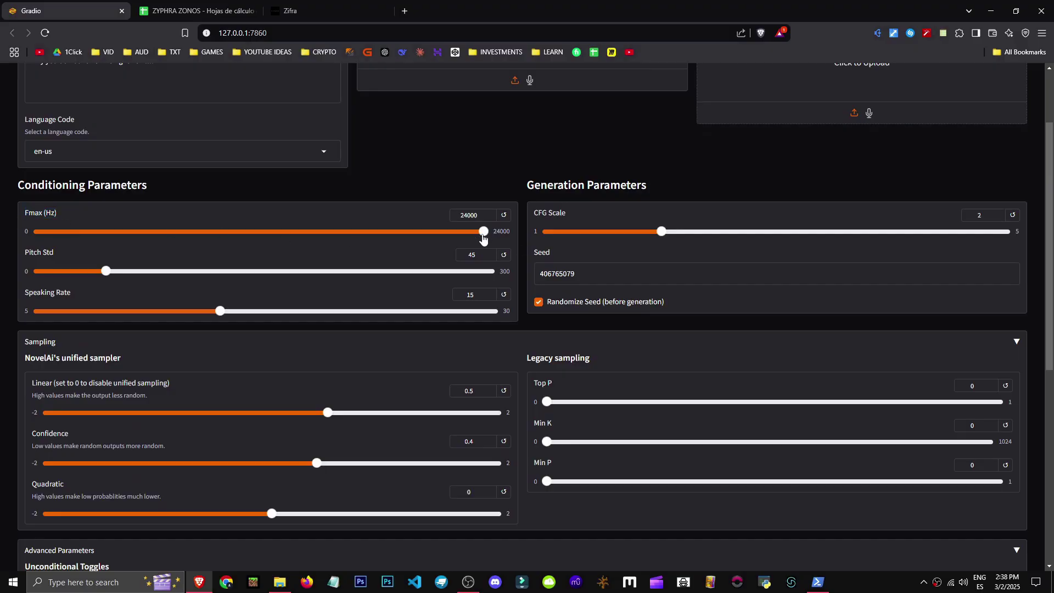
{"action": "scroll", "coordinate": [521, 292], "scroll_direction": "down", "scroll_amount": 4}
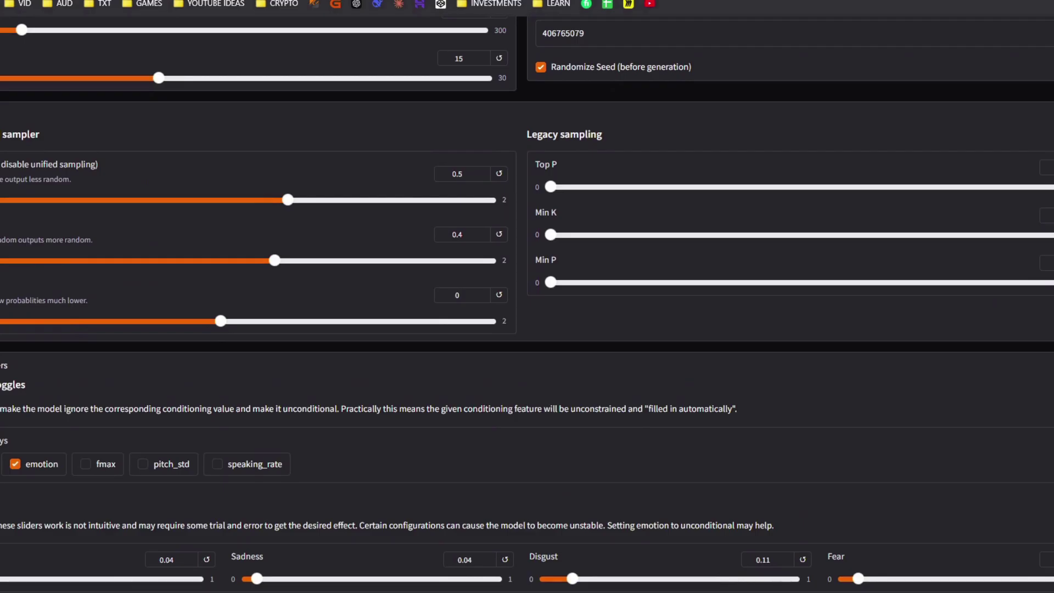
{"action": "left_click_drag", "start_coordinate": [0, 366], "coordinate": [73, 398]}
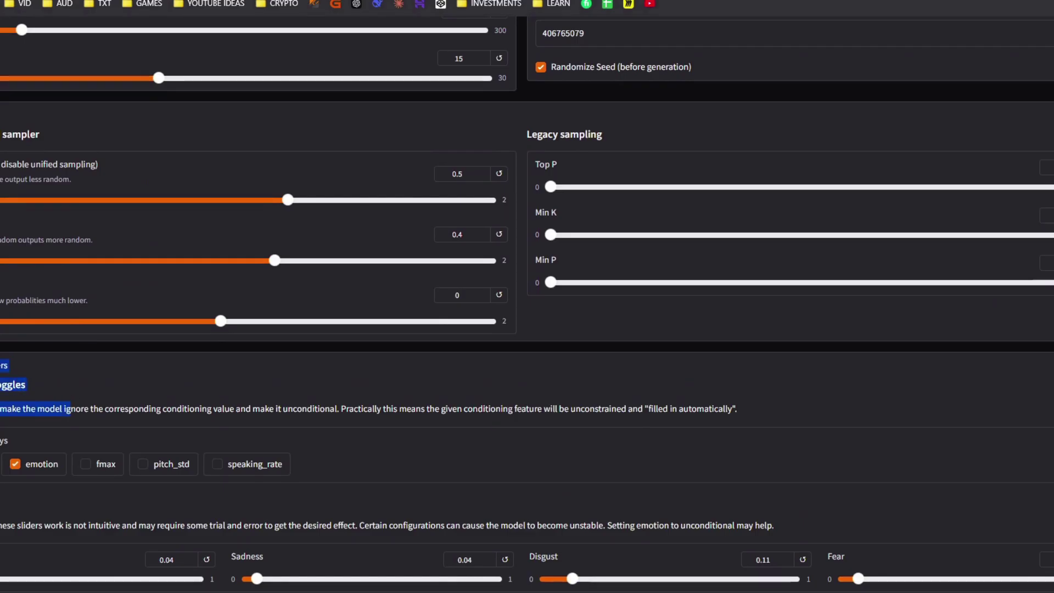
{"action": "left_click_drag", "start_coordinate": [25, 355], "coordinate": [92, 361]}
{"action": "left_click_drag", "start_coordinate": [25, 391], "coordinate": [275, 394]}
{"action": "left_click", "coordinate": [210, 400]}
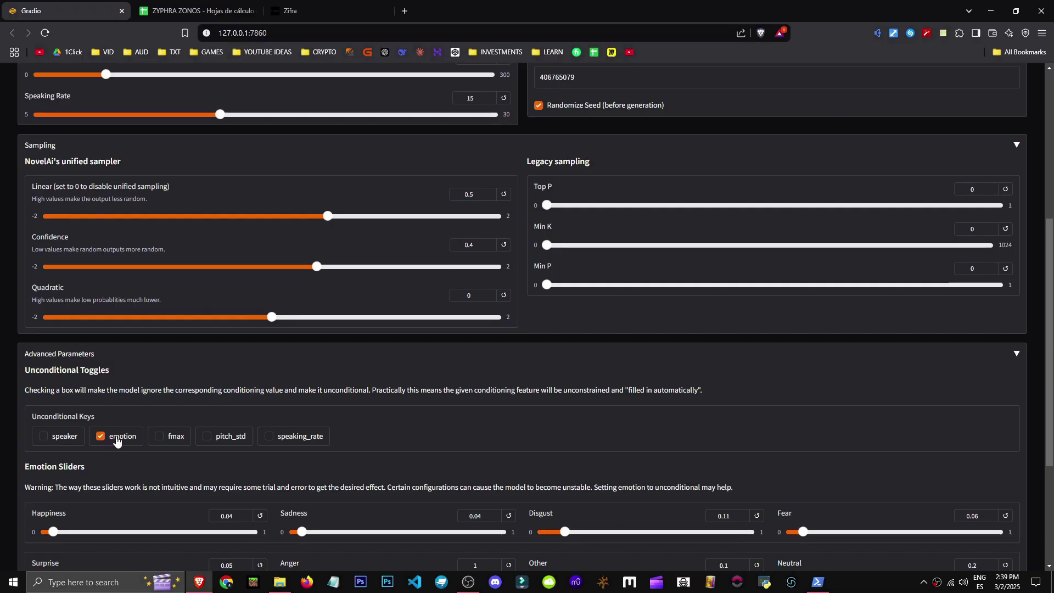
{"action": "scroll", "coordinate": [131, 476], "scroll_direction": "down", "scroll_amount": 2}
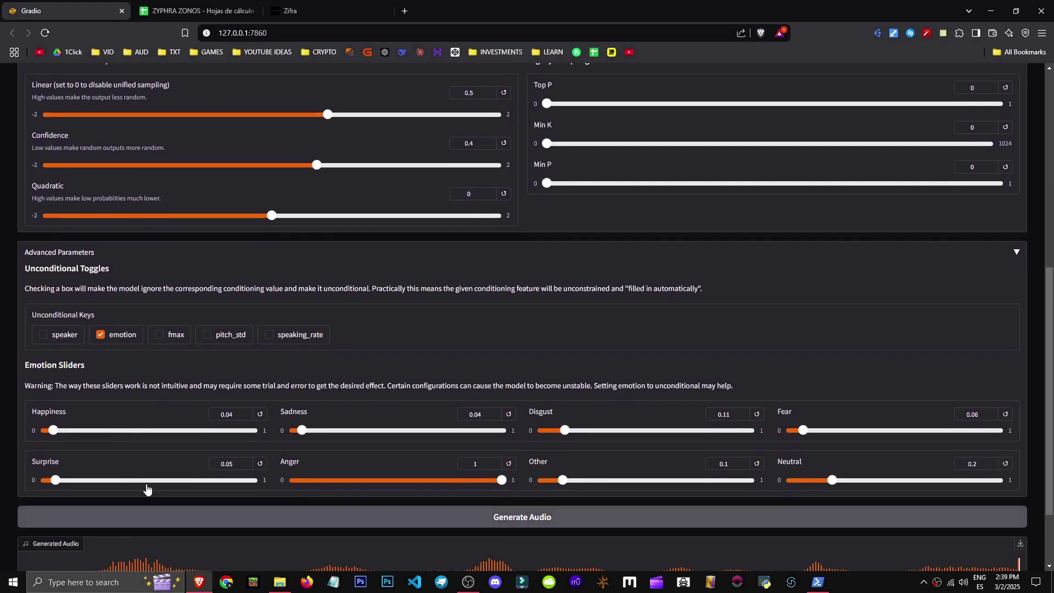
{"action": "scroll", "coordinate": [164, 334], "scroll_direction": "up", "scroll_amount": 1}
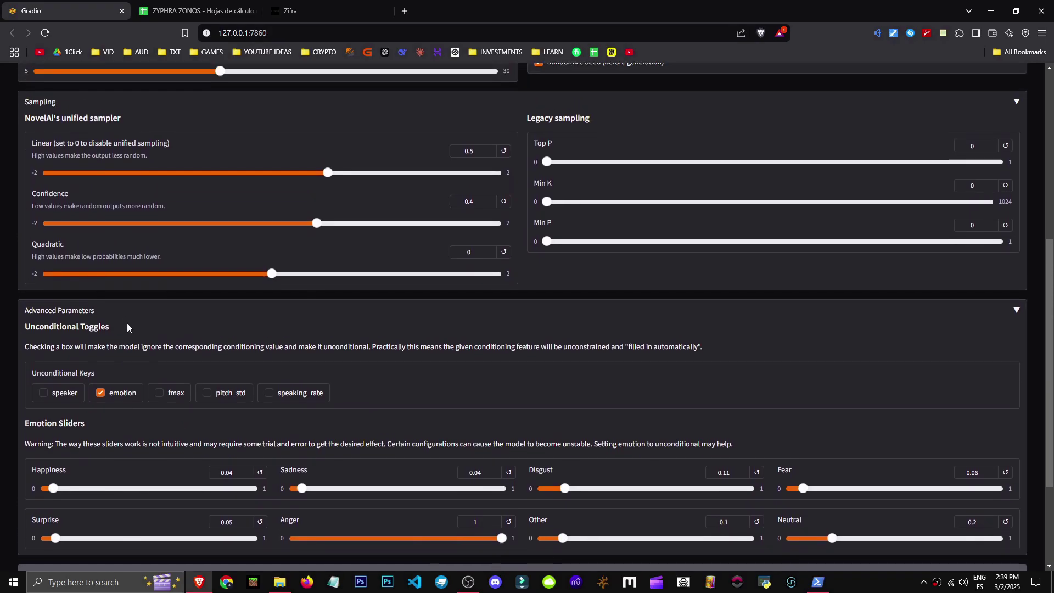
{"action": "scroll", "coordinate": [171, 397], "scroll_direction": "up", "scroll_amount": 4}
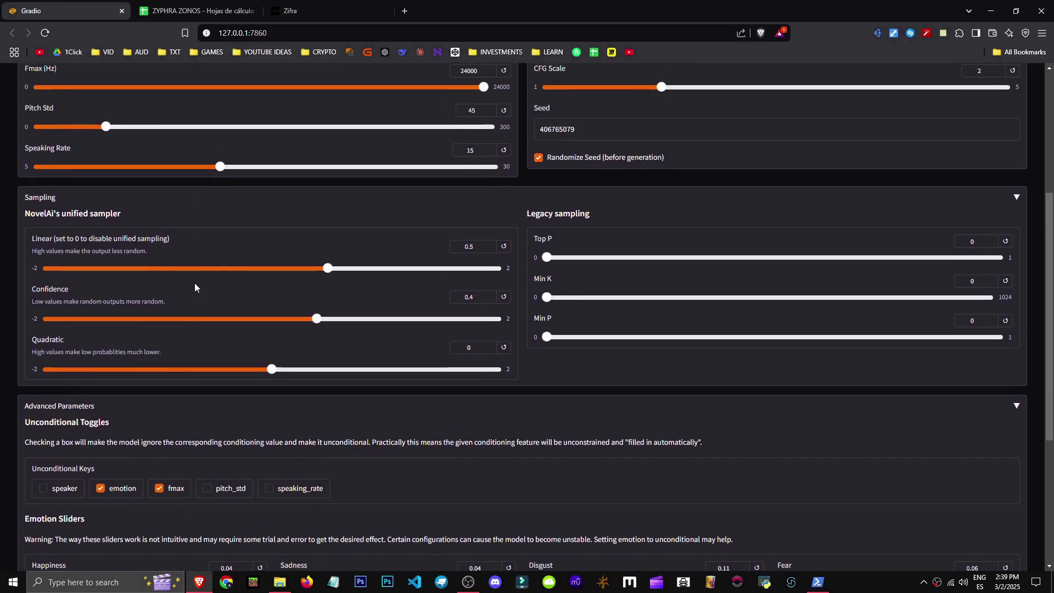
{"action": "scroll", "coordinate": [345, 334], "scroll_direction": "down", "scroll_amount": 7}
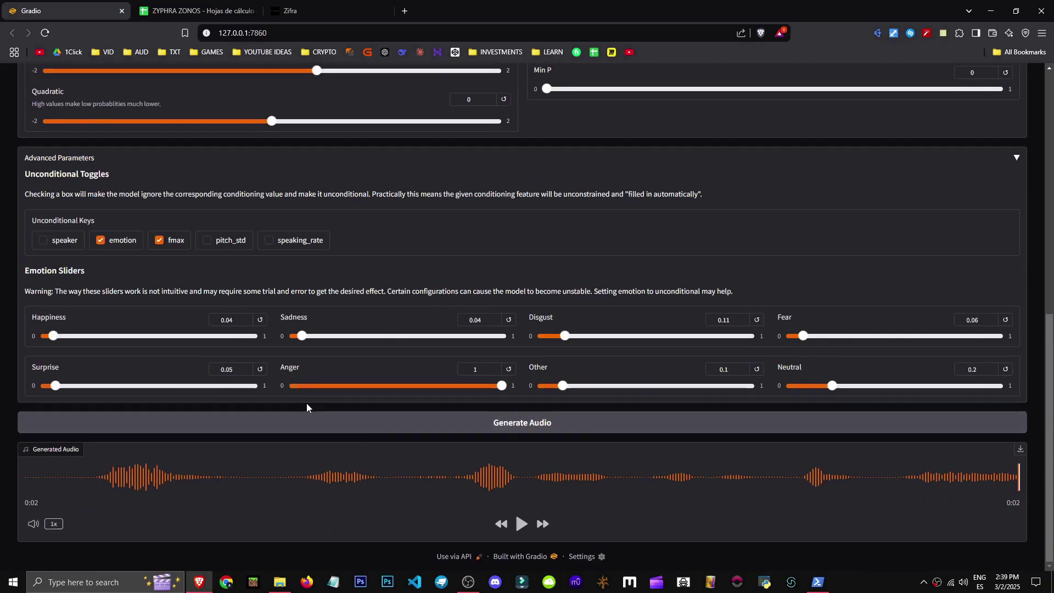
{"action": "scroll", "coordinate": [439, 285], "scroll_direction": "up", "scroll_amount": 3}
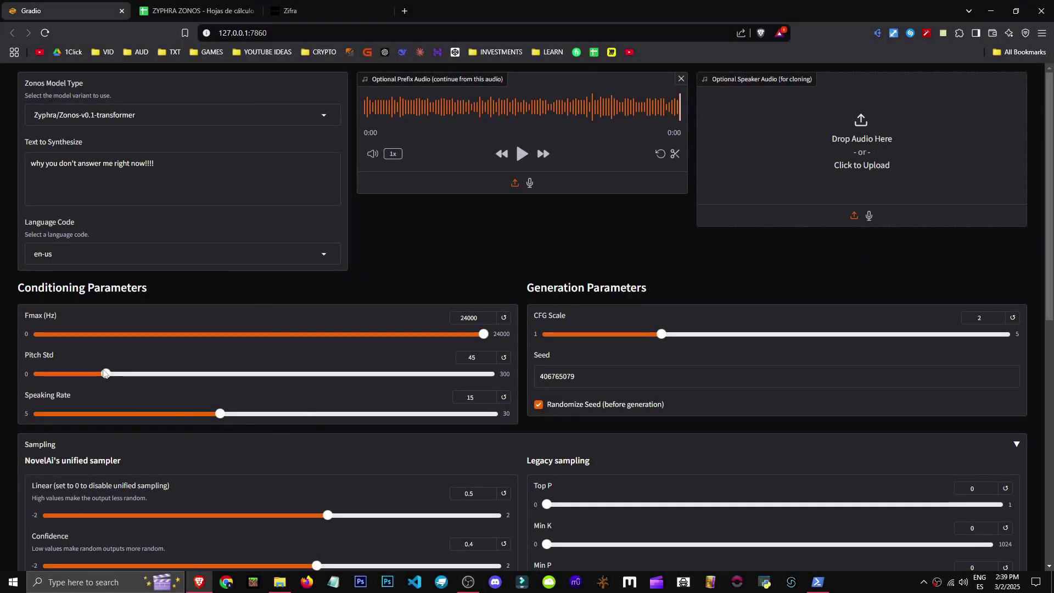
{"action": "left_click_drag", "start_coordinate": [108, 374], "coordinate": [492, 379]}
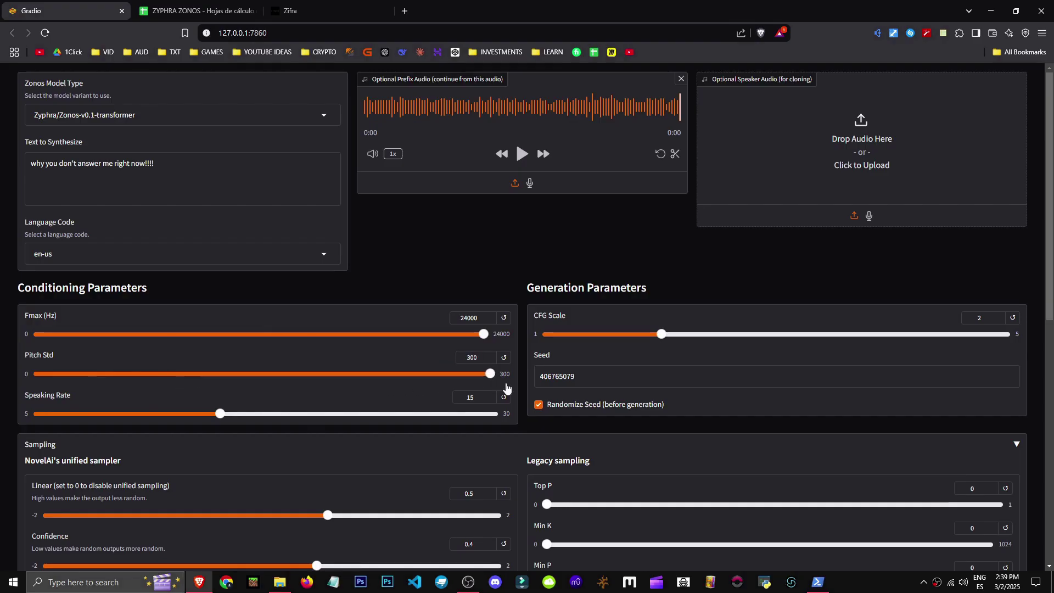
{"action": "scroll", "coordinate": [229, 385], "scroll_direction": "down", "scroll_amount": 9}
{"action": "left_click", "coordinate": [526, 423]}
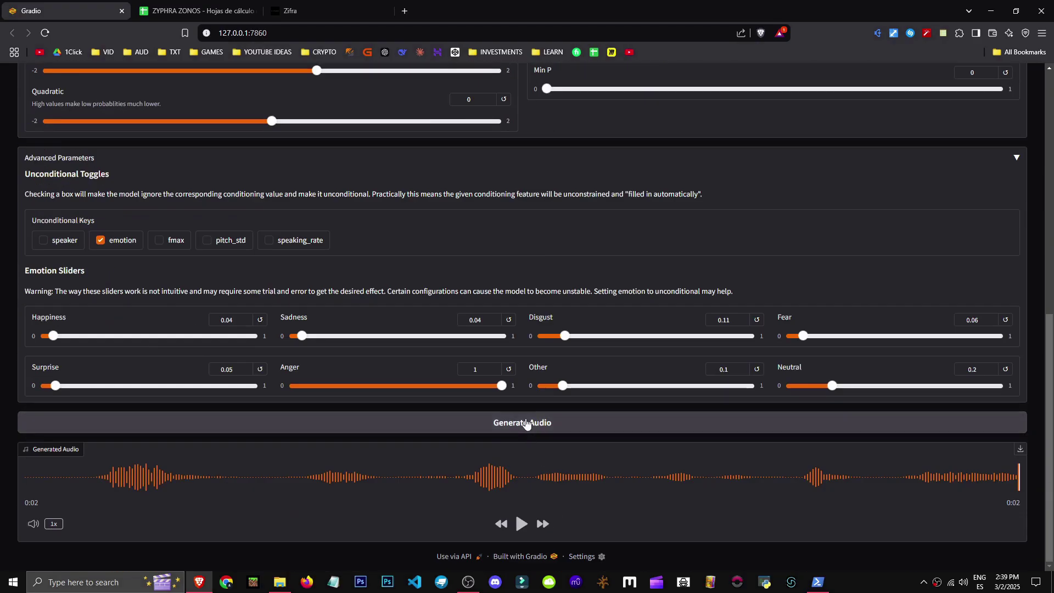
{"action": "middle_click", "coordinate": [534, 454]}
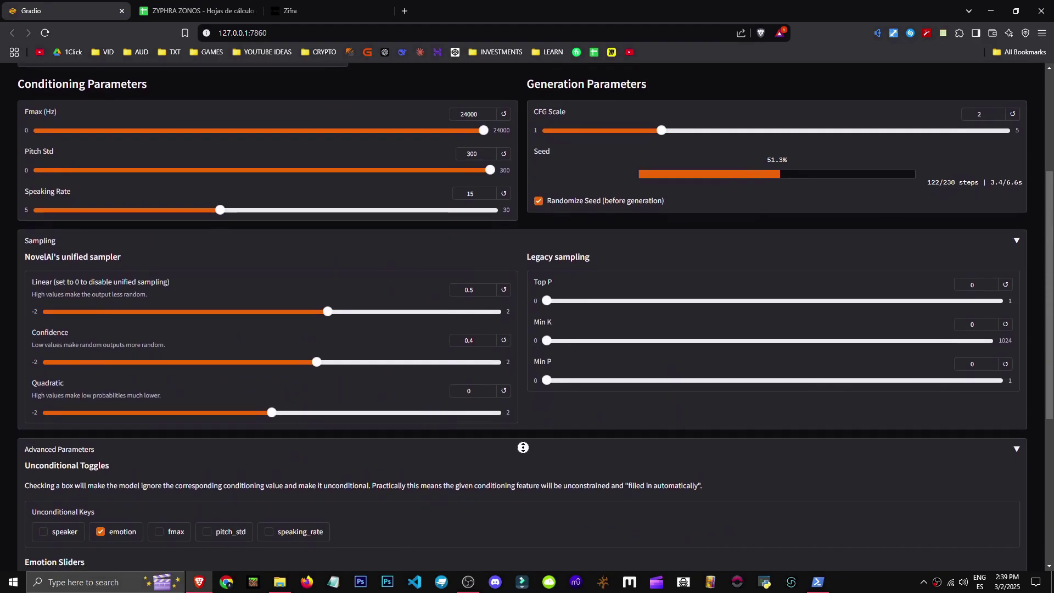
{"action": "middle_click", "coordinate": [523, 525]}
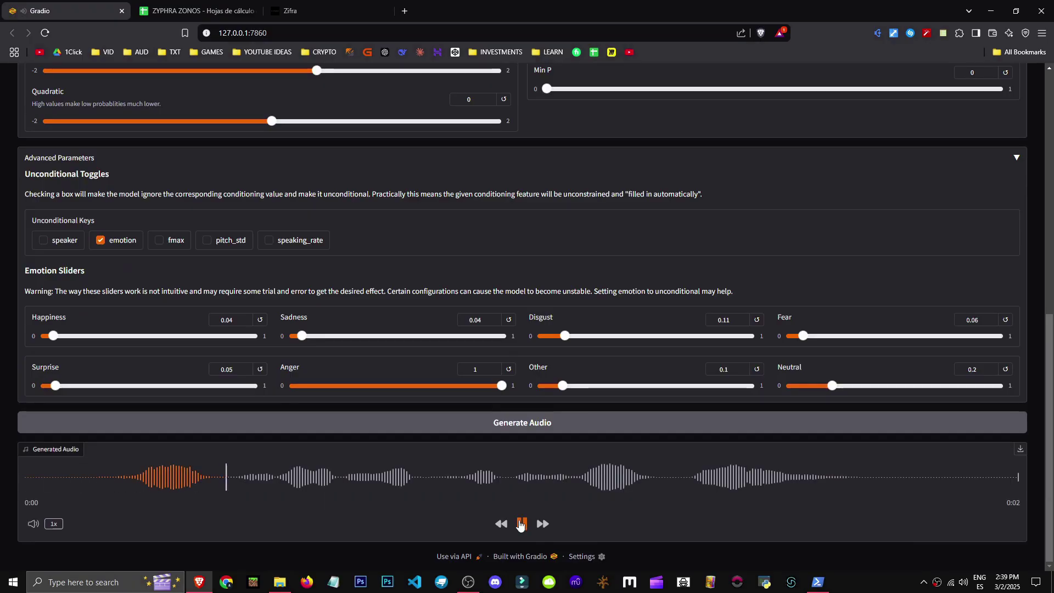
{"action": "scroll", "coordinate": [521, 457], "scroll_direction": "up", "scroll_amount": 1}
{"action": "left_click", "coordinate": [519, 424]}
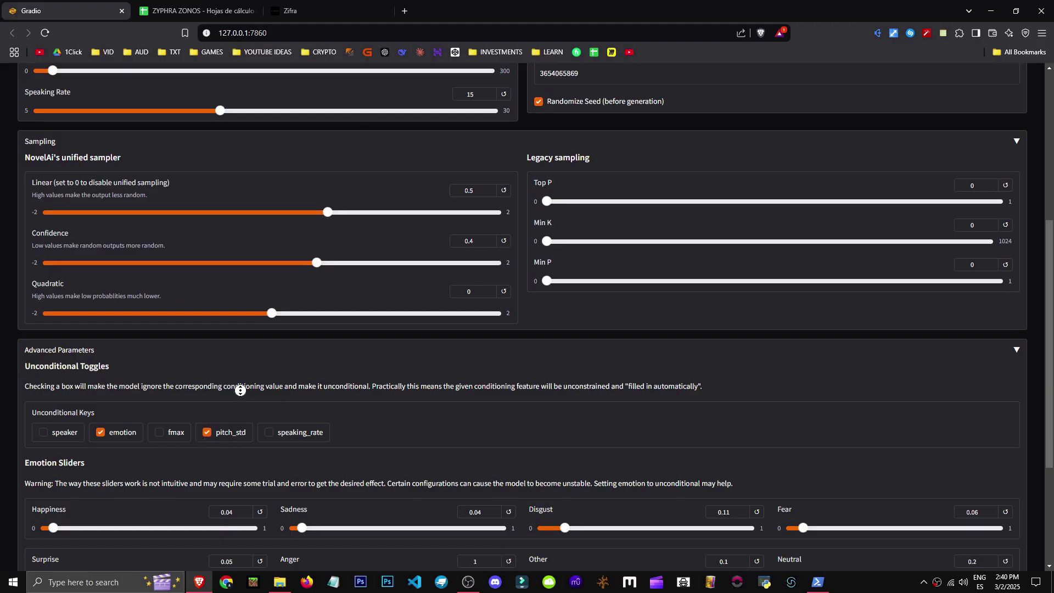
{"action": "scroll", "coordinate": [240, 390], "scroll_direction": "up", "scroll_amount": 5}
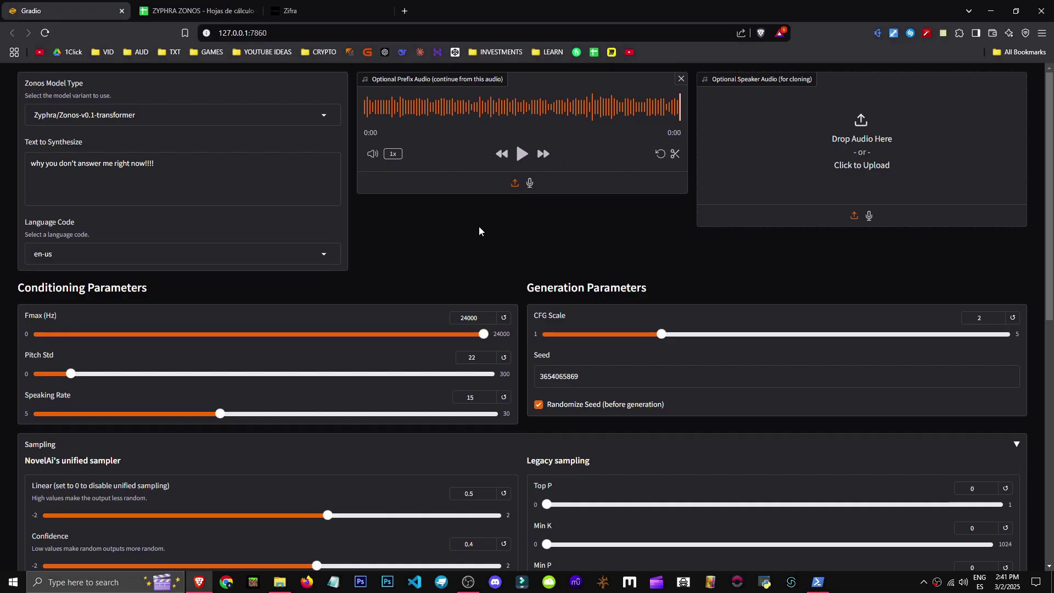
Step: Lower Speaking Rate to its minimum of 5
{"action": "middle_click", "coordinate": [529, 262]}
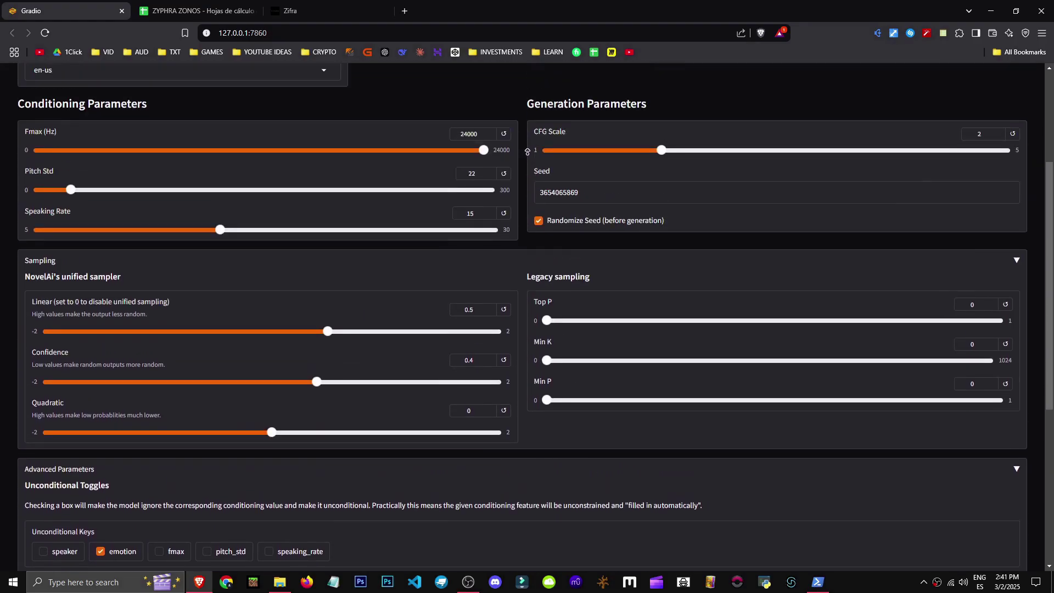
{"action": "scroll", "coordinate": [504, 272], "scroll_direction": "up", "scroll_amount": 3}
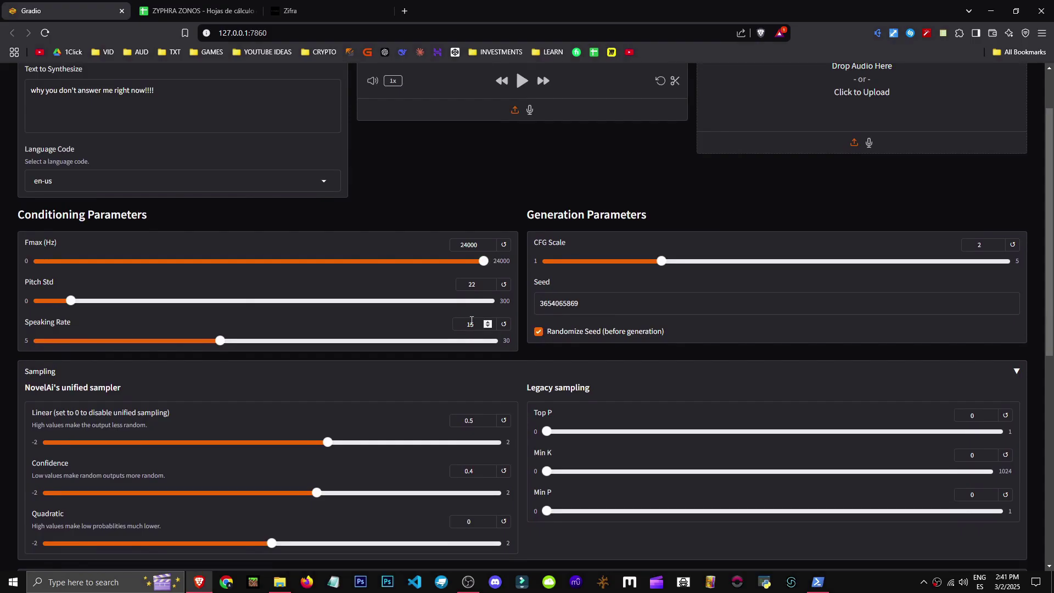
{"action": "scroll", "coordinate": [286, 297], "scroll_direction": "up", "scroll_amount": 1}
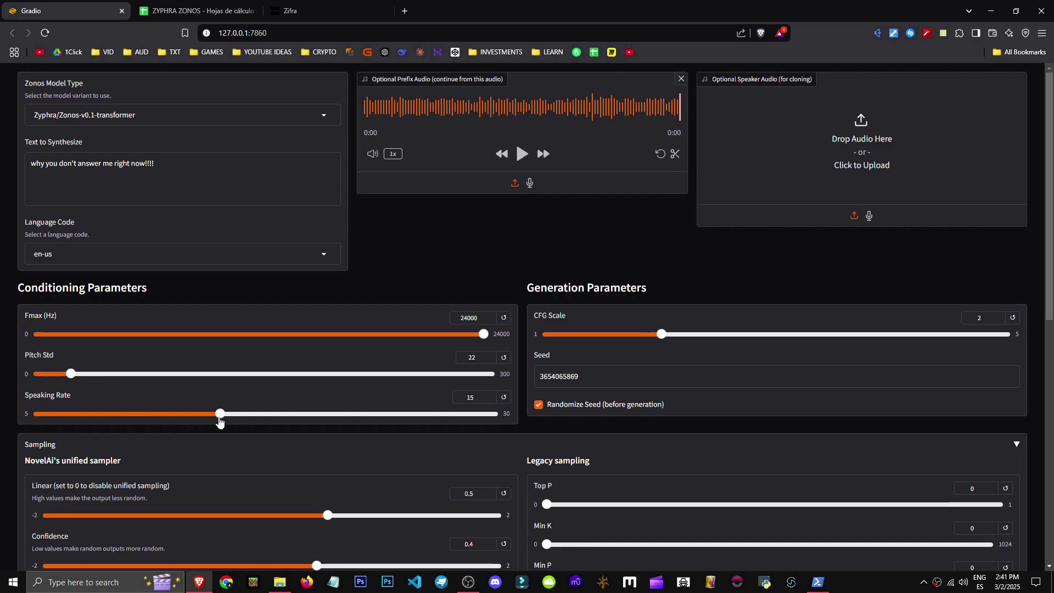
{"action": "left_click_drag", "start_coordinate": [220, 421], "coordinate": [25, 421]}
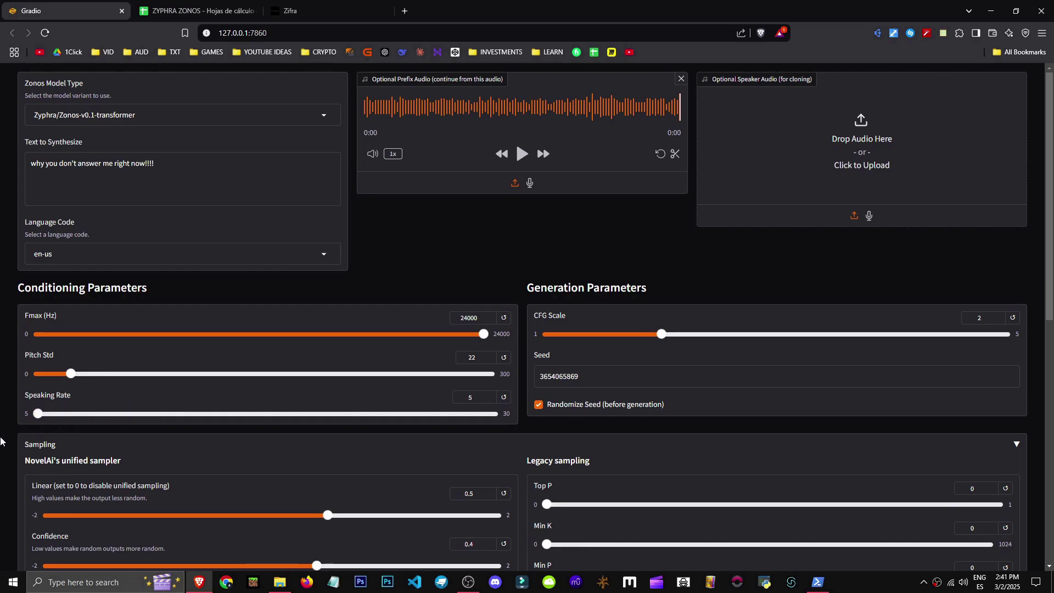
{"action": "scroll", "coordinate": [194, 441], "scroll_direction": "down", "scroll_amount": 9}
{"action": "scroll", "coordinate": [324, 365], "scroll_direction": "up", "scroll_amount": 2}
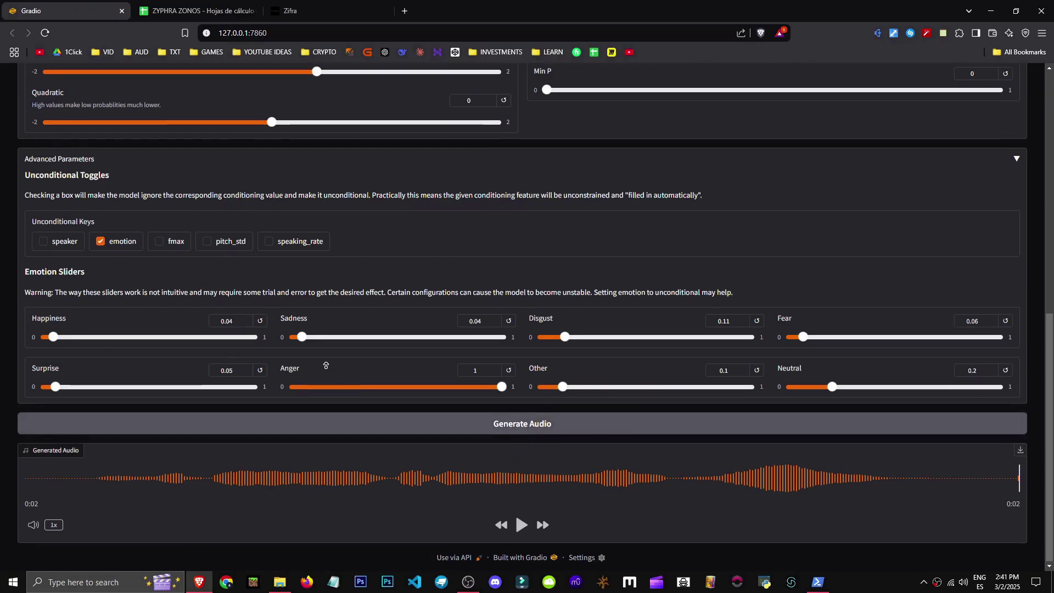
Step: Make speaking_rate unconditional and generate speech at speaking rate 5
{"action": "left_click", "coordinate": [299, 324]}
{"action": "left_click", "coordinate": [299, 325]}
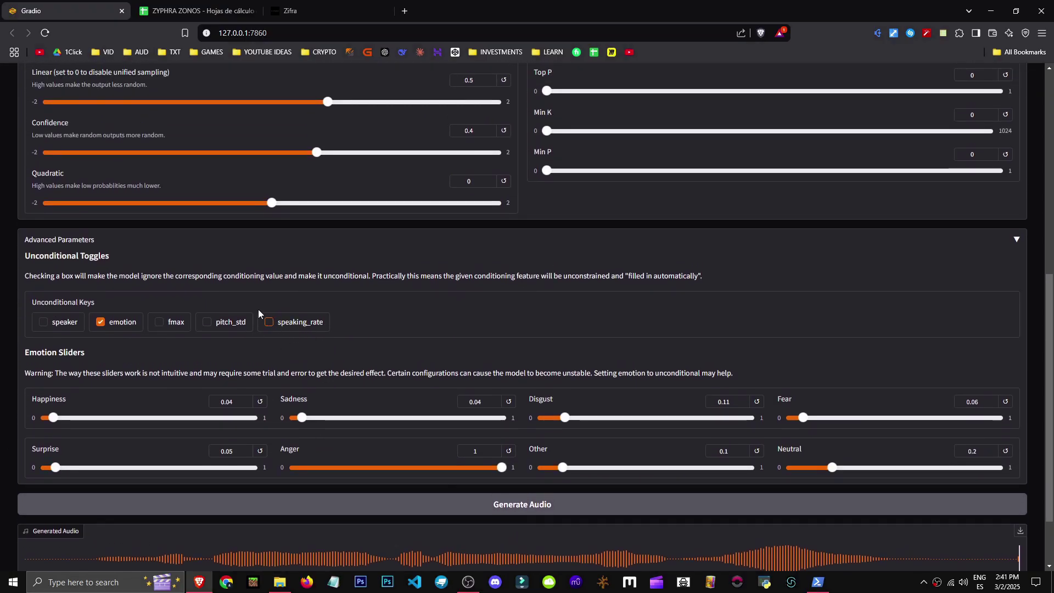
{"action": "left_click", "coordinate": [299, 331]}
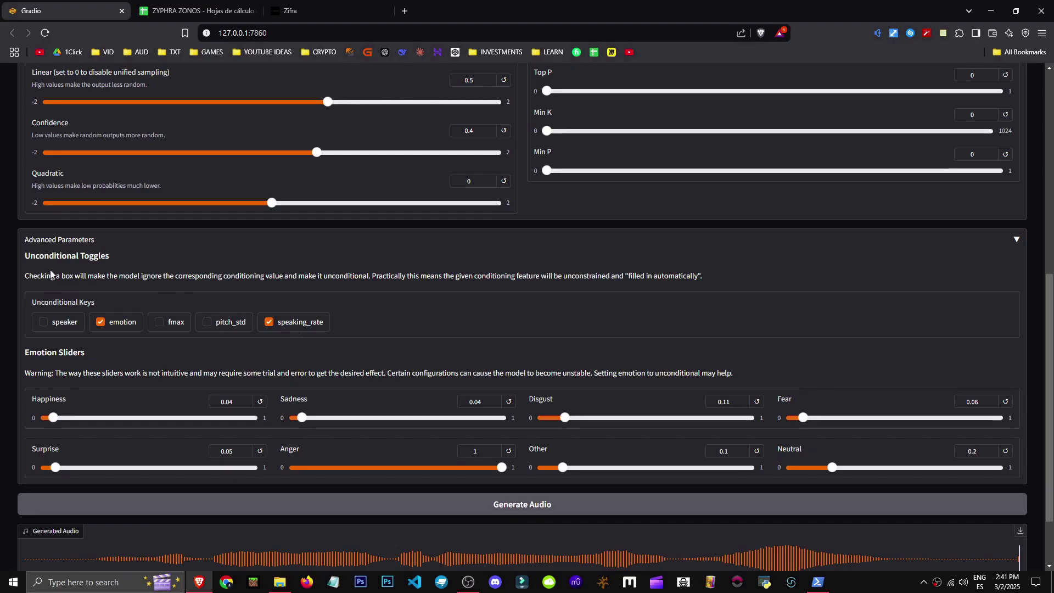
{"action": "left_click_drag", "start_coordinate": [55, 275], "coordinate": [347, 277]}
{"action": "left_click", "coordinate": [306, 325]}
{"action": "middle_click", "coordinate": [486, 336]}
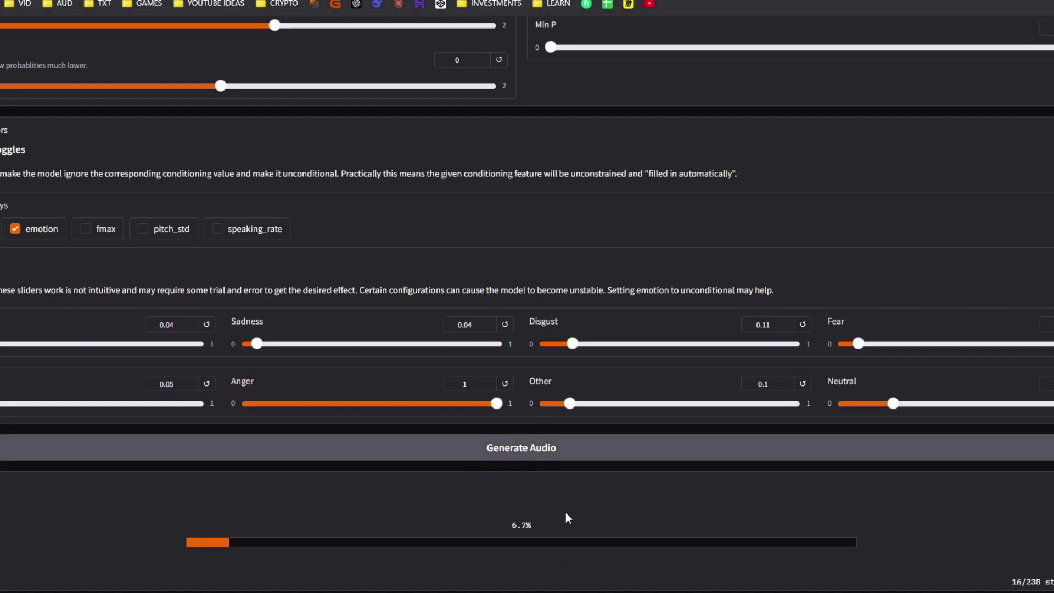
{"action": "middle_click", "coordinate": [565, 513]}
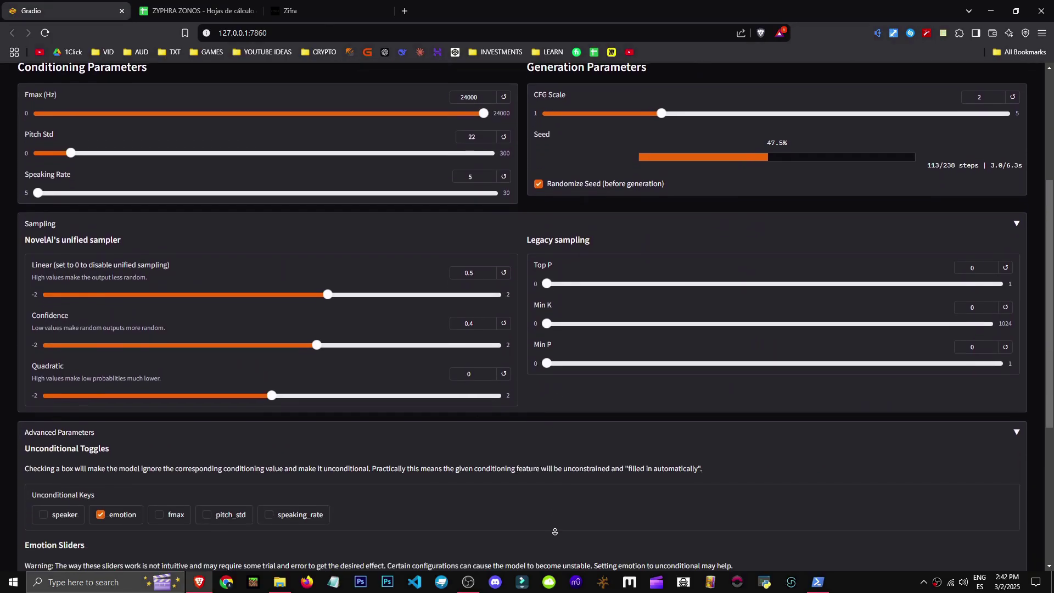
Step: Check the generation progress in the server console
{"action": "scroll", "coordinate": [555, 531], "scroll_direction": "down", "scroll_amount": 4}
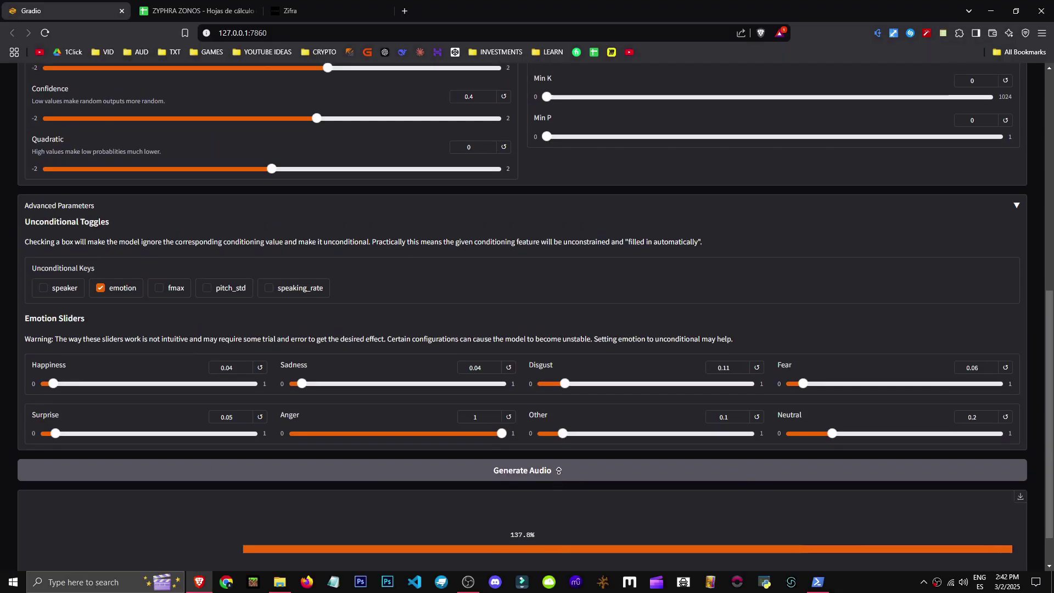
{"action": "scroll", "coordinate": [549, 552], "scroll_direction": "up", "scroll_amount": 4}
{"action": "scroll", "coordinate": [850, 557], "scroll_direction": "down", "scroll_amount": 5}
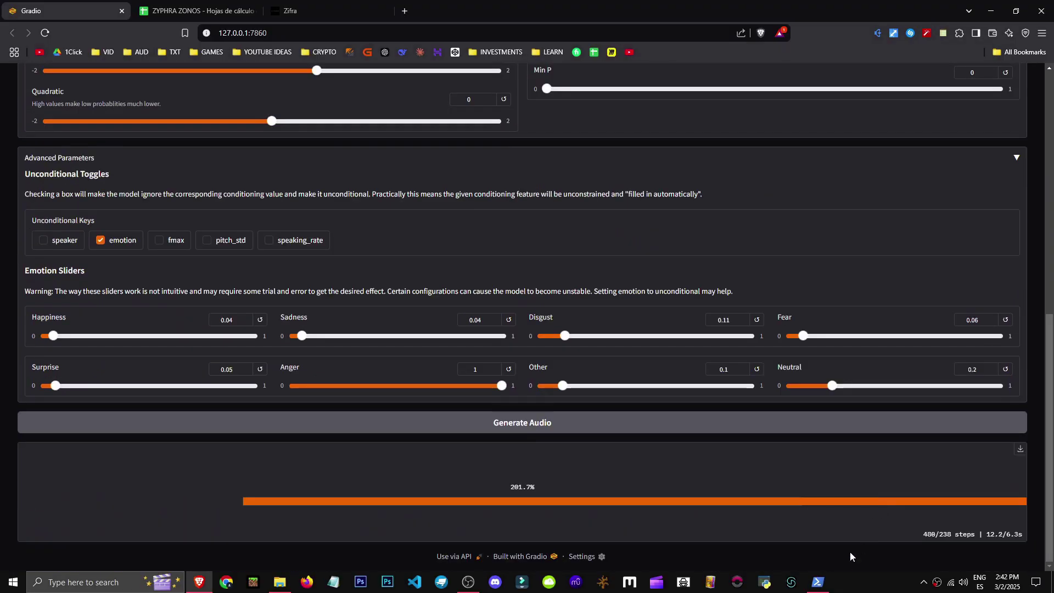
{"action": "left_click", "coordinate": [818, 581]}
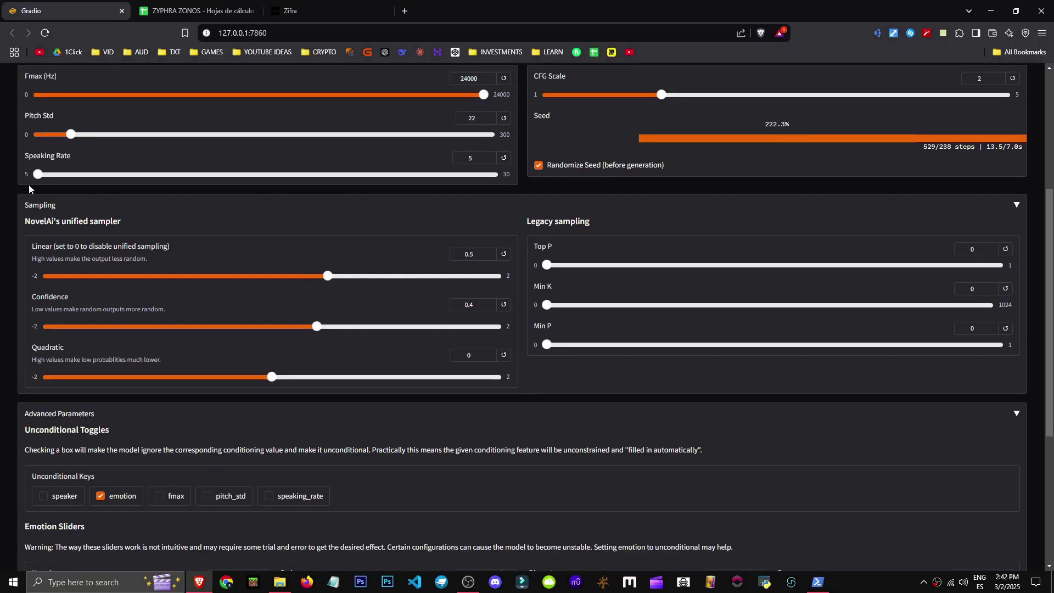
{"action": "scroll", "coordinate": [437, 483], "scroll_direction": "down", "scroll_amount": 5}
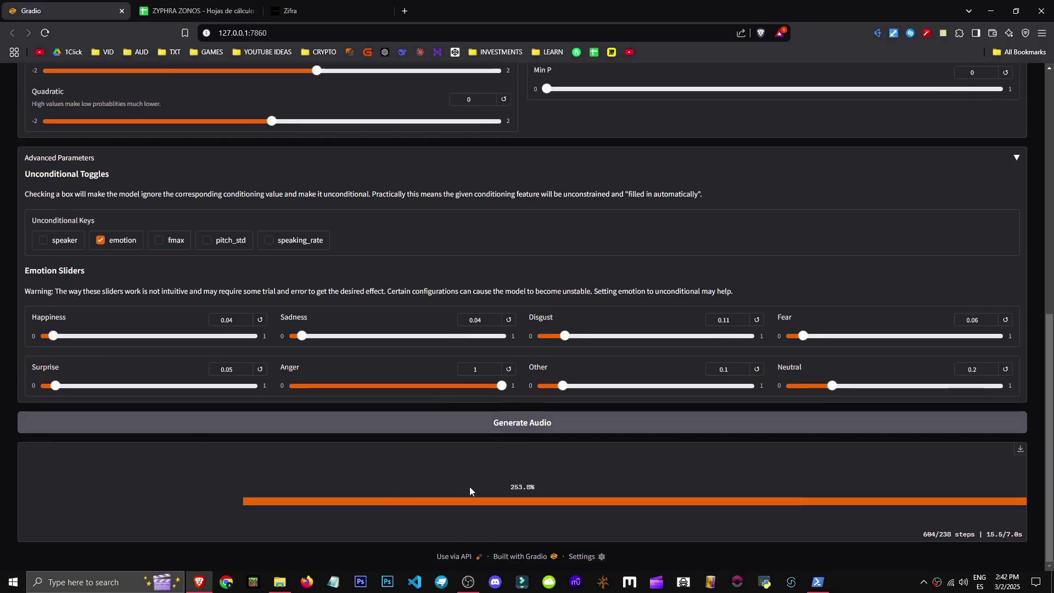
{"action": "scroll", "coordinate": [62, 419], "scroll_direction": "up", "scroll_amount": 9}
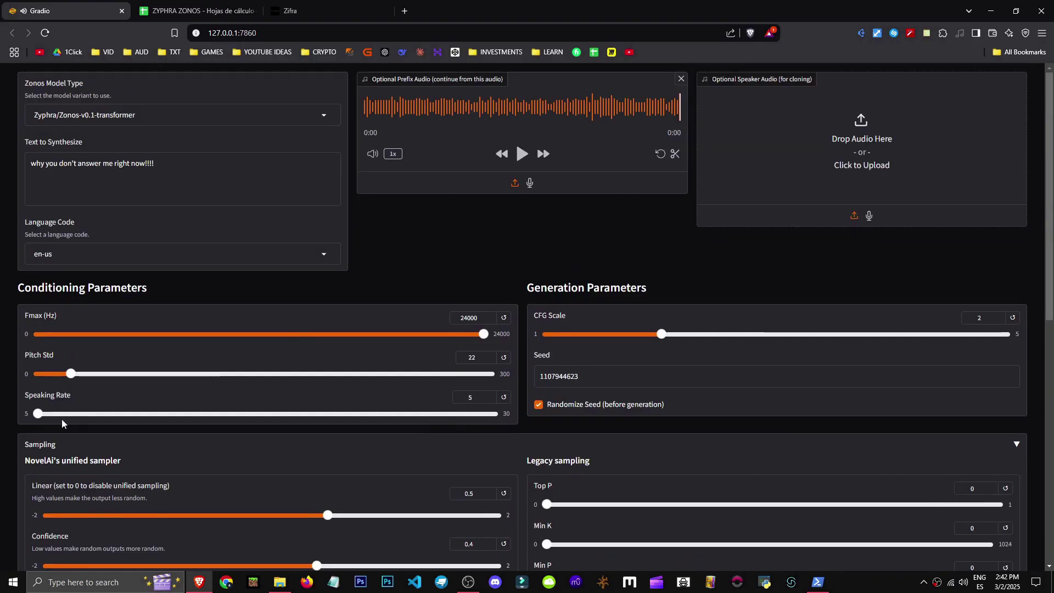
Step: Raise Speaking Rate to 30 and play the newly generated clip
{"action": "left_click_drag", "start_coordinate": [62, 420], "coordinate": [556, 400]}
{"action": "scroll", "coordinate": [534, 386], "scroll_direction": "down", "scroll_amount": 6}
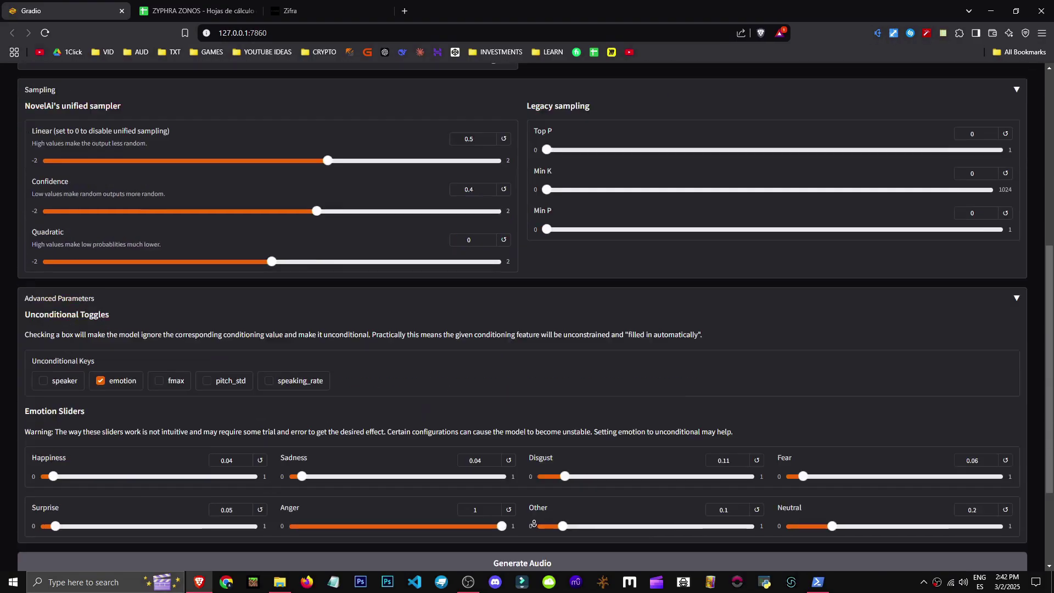
{"action": "scroll", "coordinate": [533, 523], "scroll_direction": "down", "scroll_amount": 3}
{"action": "left_click", "coordinate": [517, 523]}
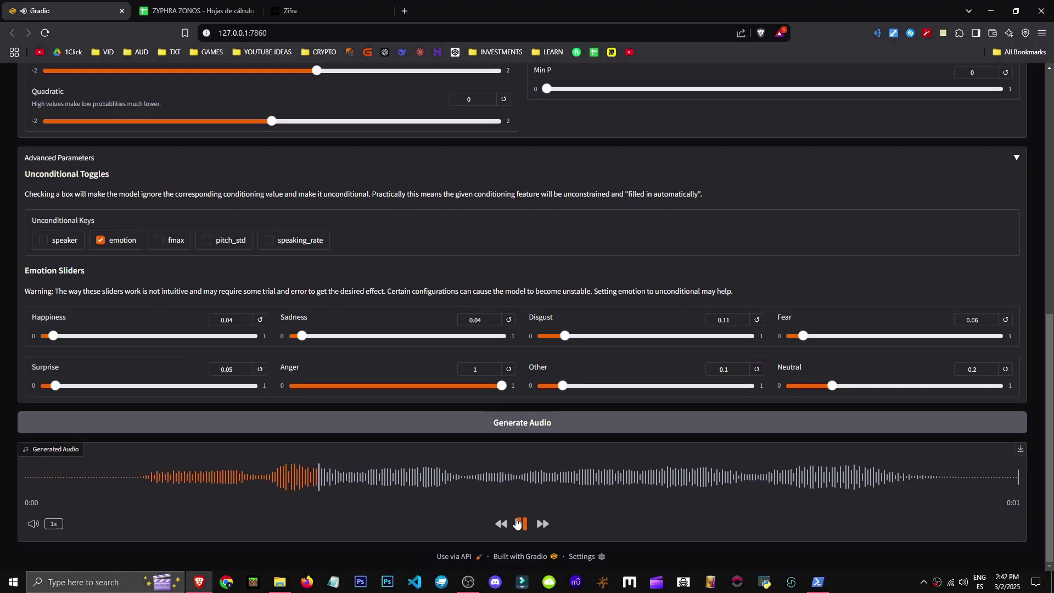
{"action": "scroll", "coordinate": [527, 386], "scroll_direction": "up", "scroll_amount": 9}
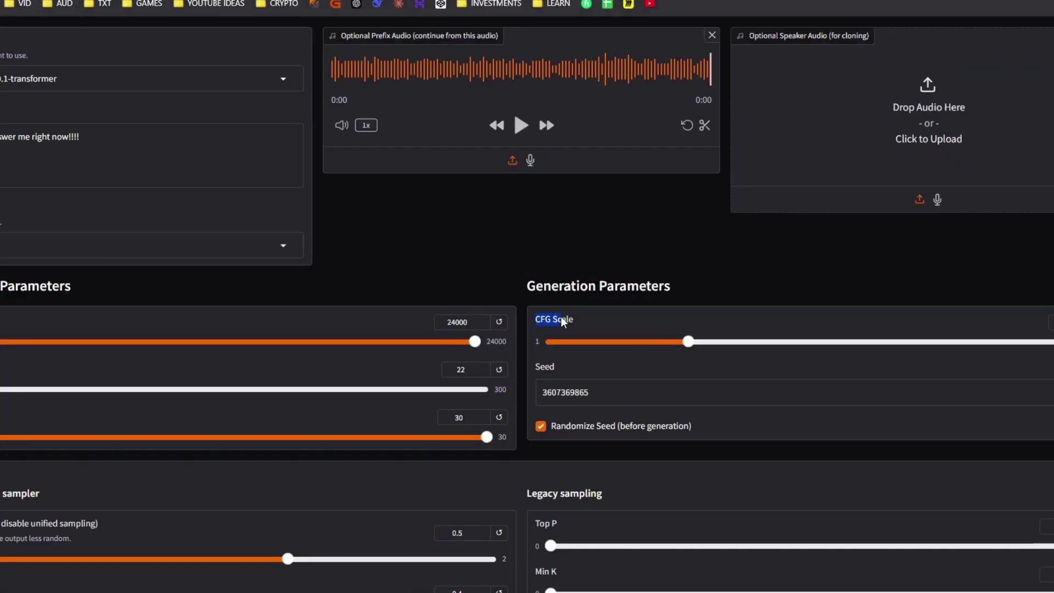
Step: Highlight the Generation Parameters heading and nudge CFG Scale to about 2.04
{"action": "left_click_drag", "start_coordinate": [527, 283], "coordinate": [721, 285]}
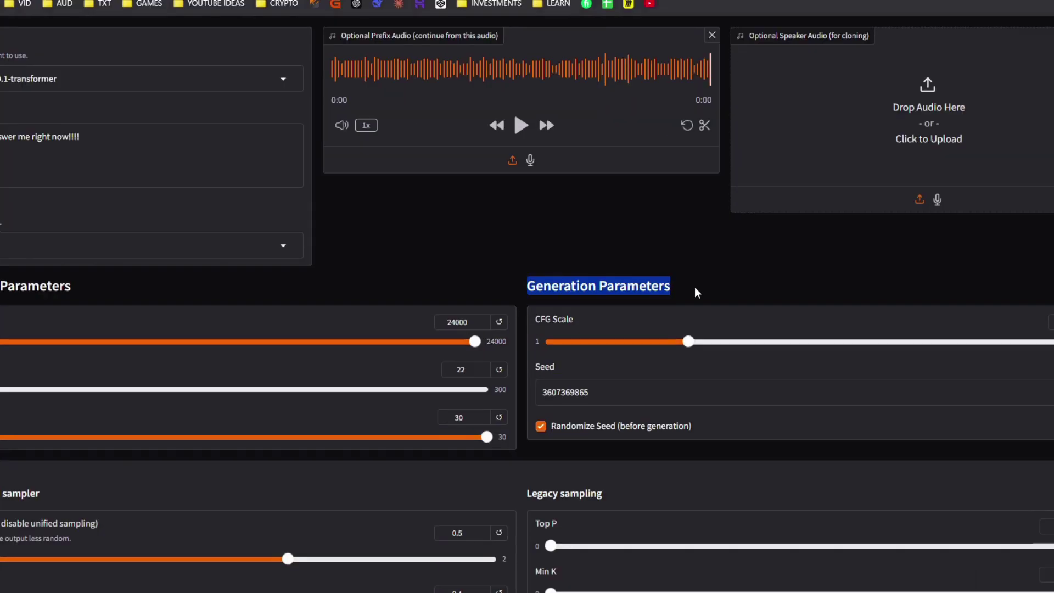
{"action": "left_click", "coordinate": [633, 337]}
{"action": "left_click_drag", "start_coordinate": [654, 345], "coordinate": [697, 346]}
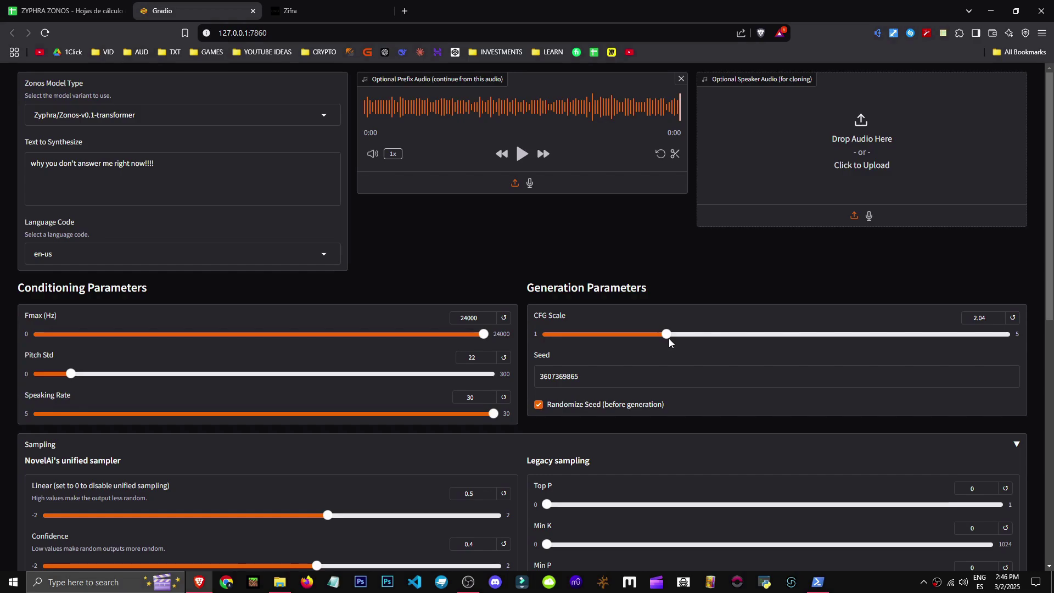
Step: Raise Pitch Std to 23 and lower Speaking Rate from 30 to about 16
{"action": "scroll", "coordinate": [463, 294], "scroll_direction": "down", "scroll_amount": 1}
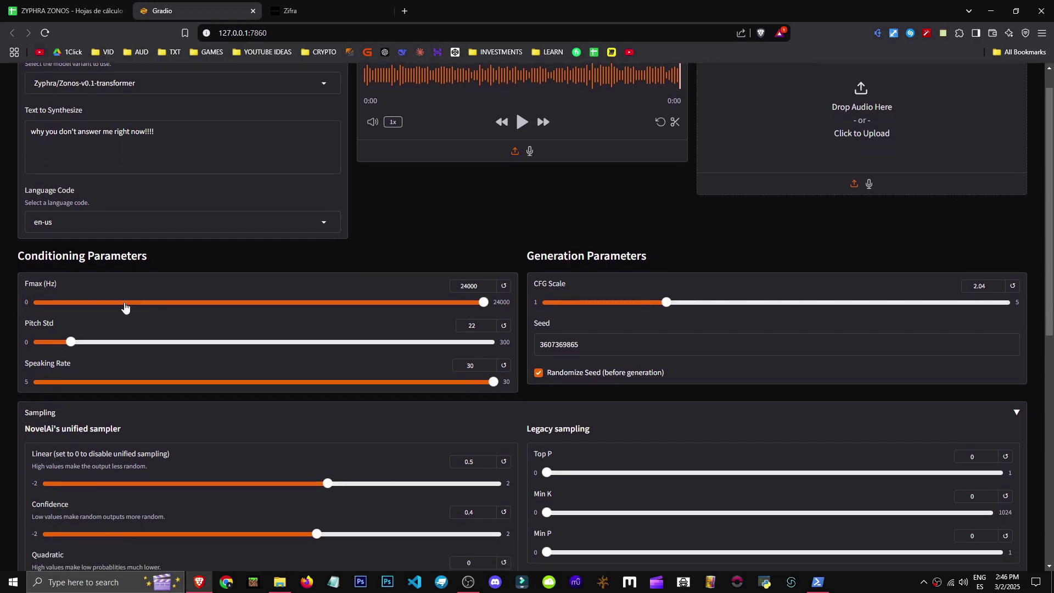
{"action": "left_click_drag", "start_coordinate": [26, 258], "coordinate": [139, 248]}
{"action": "left_click_drag", "start_coordinate": [64, 242], "coordinate": [0, 247]}
{"action": "left_click", "coordinate": [0, 247]}
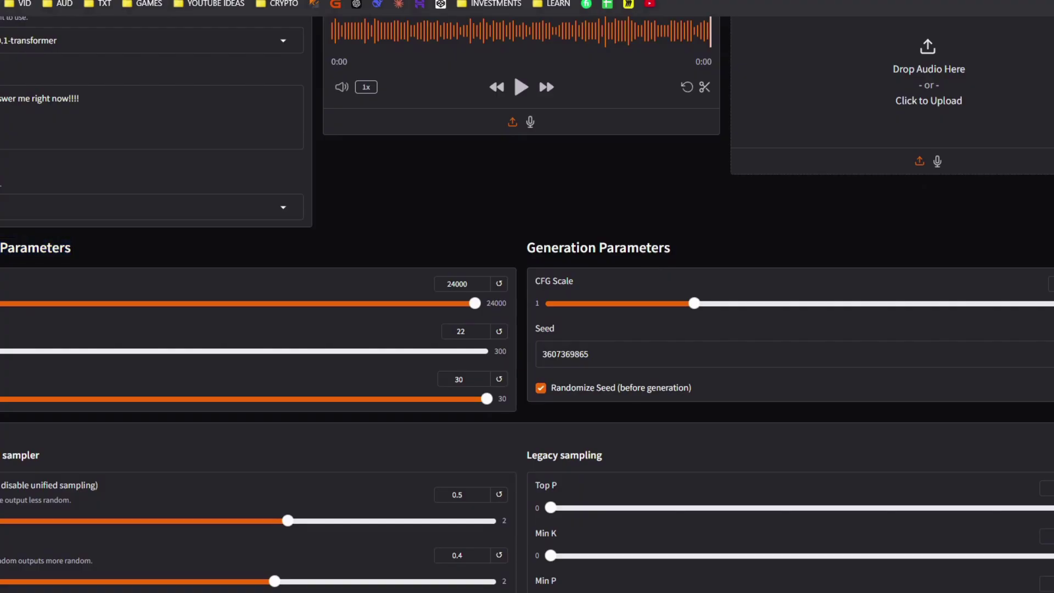
{"action": "left_click_drag", "start_coordinate": [0, 353], "coordinate": [0, 364]}
{"action": "left_click_drag", "start_coordinate": [487, 399], "coordinate": [265, 395]}
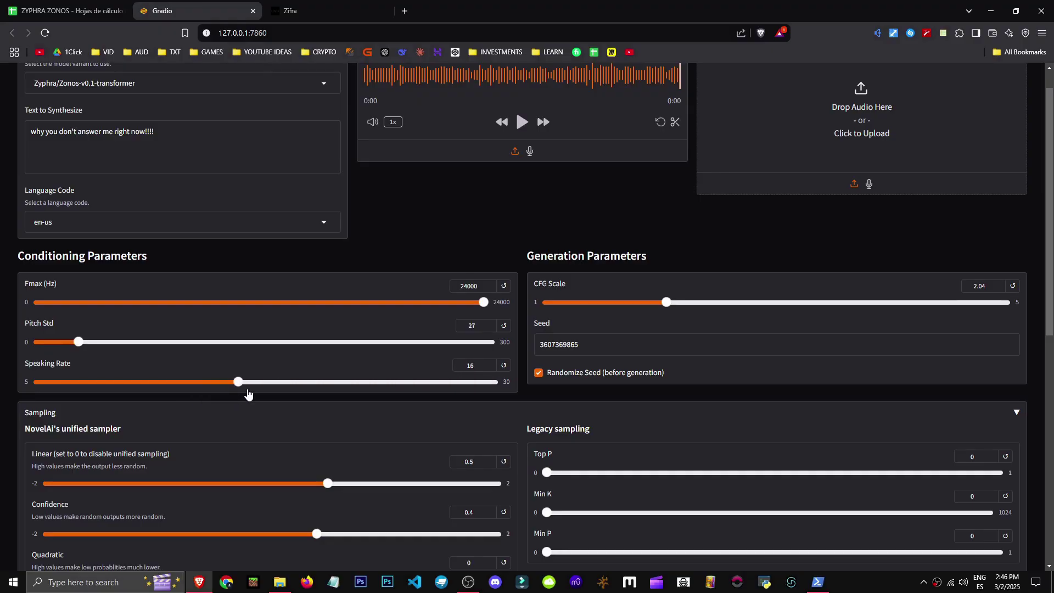
Step: Let the emotion sliders condition the voice again and generate speech with these settings
{"action": "scroll", "coordinate": [105, 281], "scroll_direction": "down", "scroll_amount": 2}
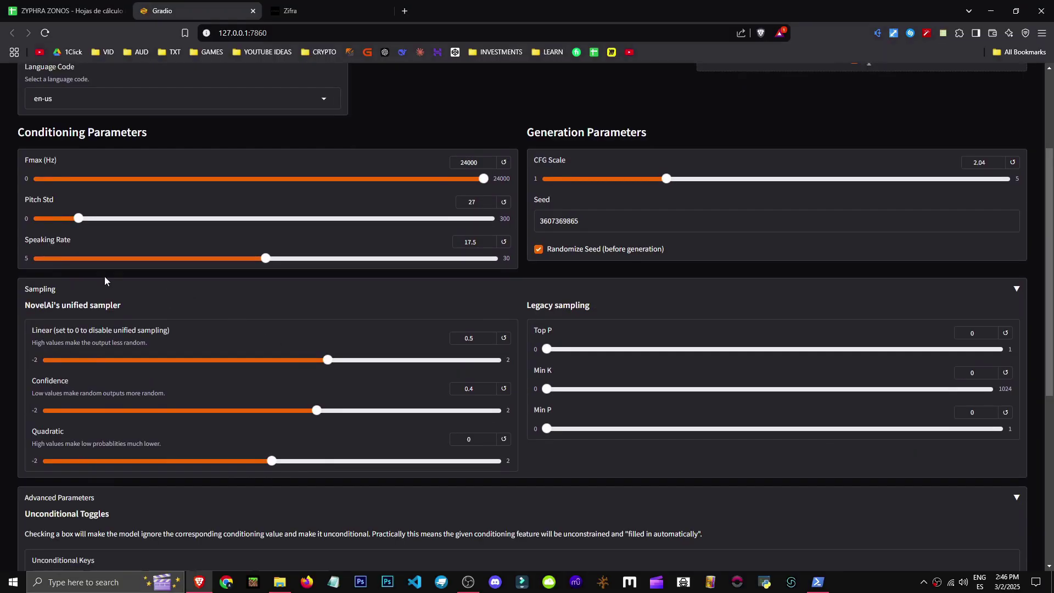
{"action": "scroll", "coordinate": [293, 412], "scroll_direction": "up", "scroll_amount": 3}
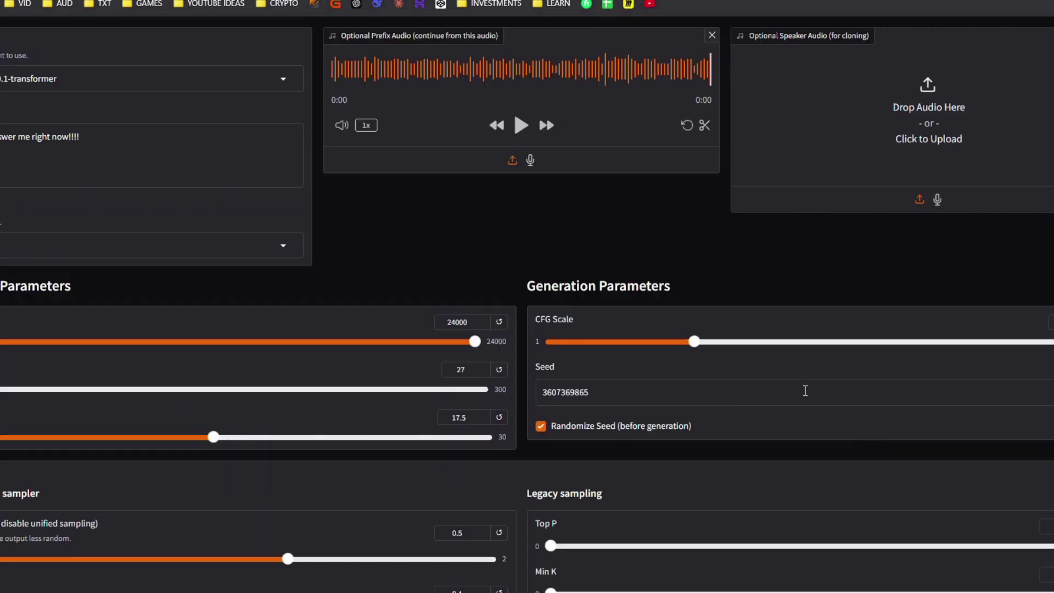
{"action": "left_click_drag", "start_coordinate": [666, 334], "coordinate": [1032, 331]}
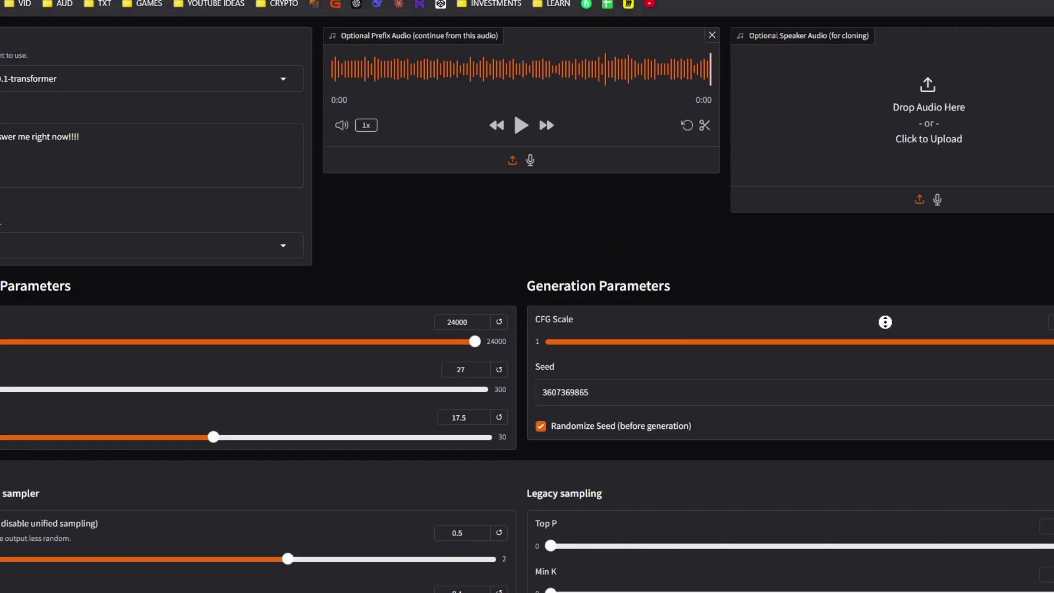
{"action": "scroll", "coordinate": [307, 344], "scroll_direction": "down", "scroll_amount": 9}
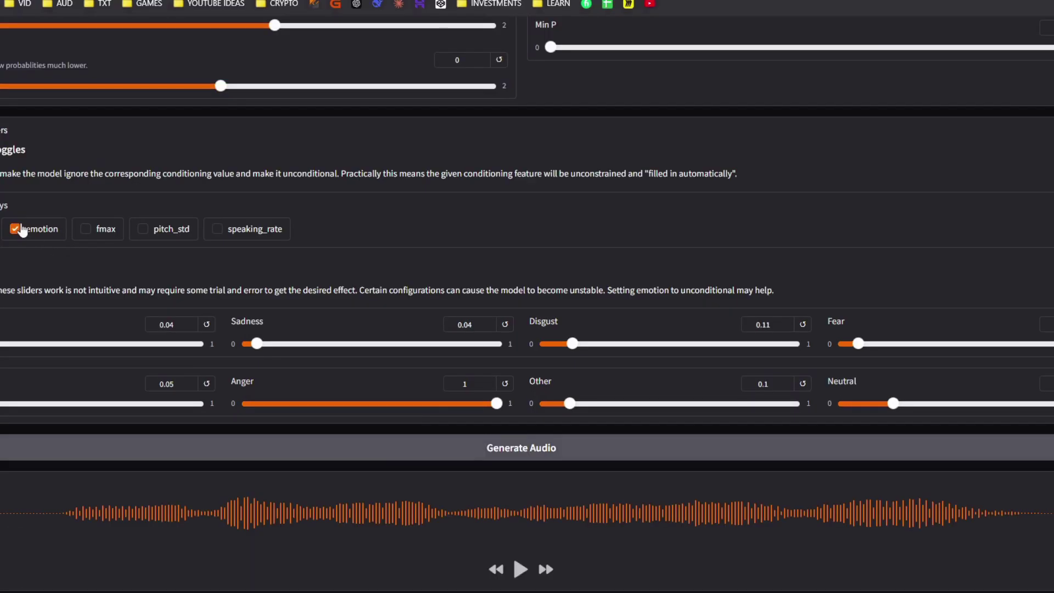
{"action": "left_click", "coordinate": [15, 229]}
{"action": "scroll", "coordinate": [677, 561], "scroll_direction": "up", "scroll_amount": 9}
{"action": "scroll", "coordinate": [694, 412], "scroll_direction": "down", "scroll_amount": 9}
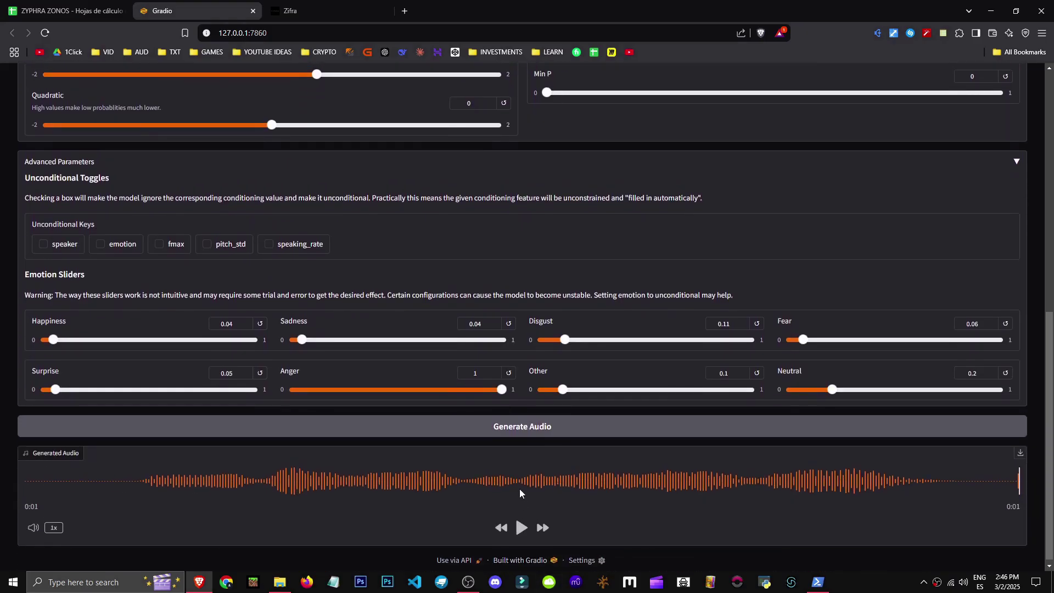
{"action": "left_click", "coordinate": [530, 429]}
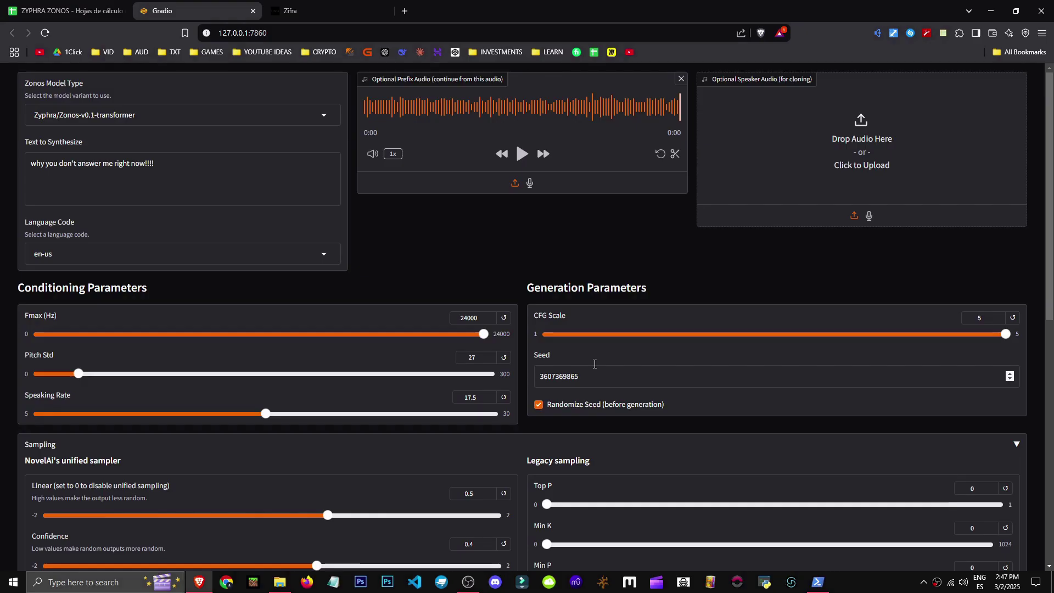
Step: Generate a new clip from the angry settings
{"action": "scroll", "coordinate": [594, 364], "scroll_direction": "down", "scroll_amount": 9}
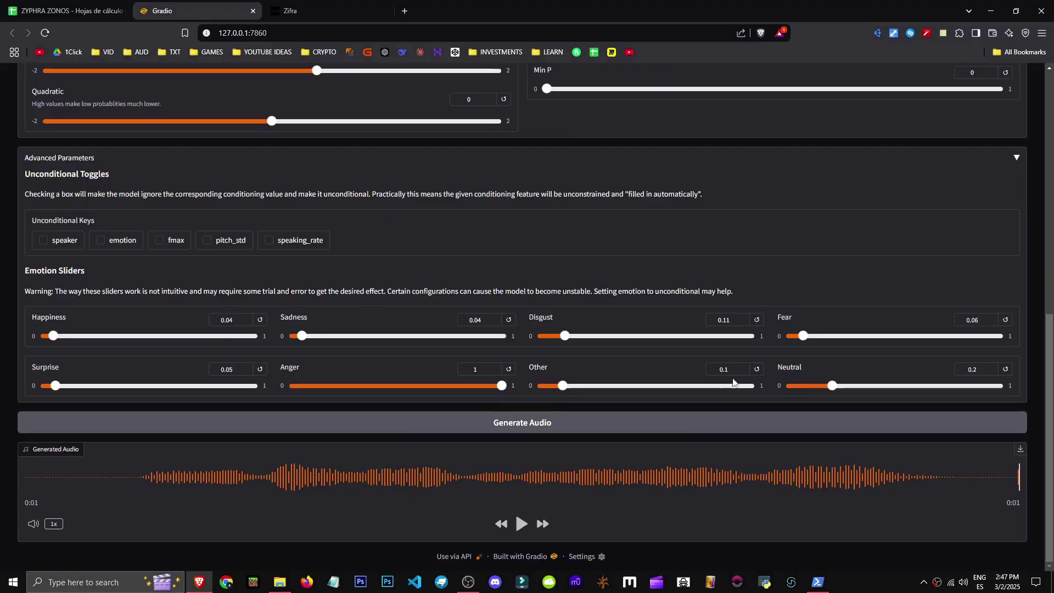
{"action": "left_click", "coordinate": [551, 432]}
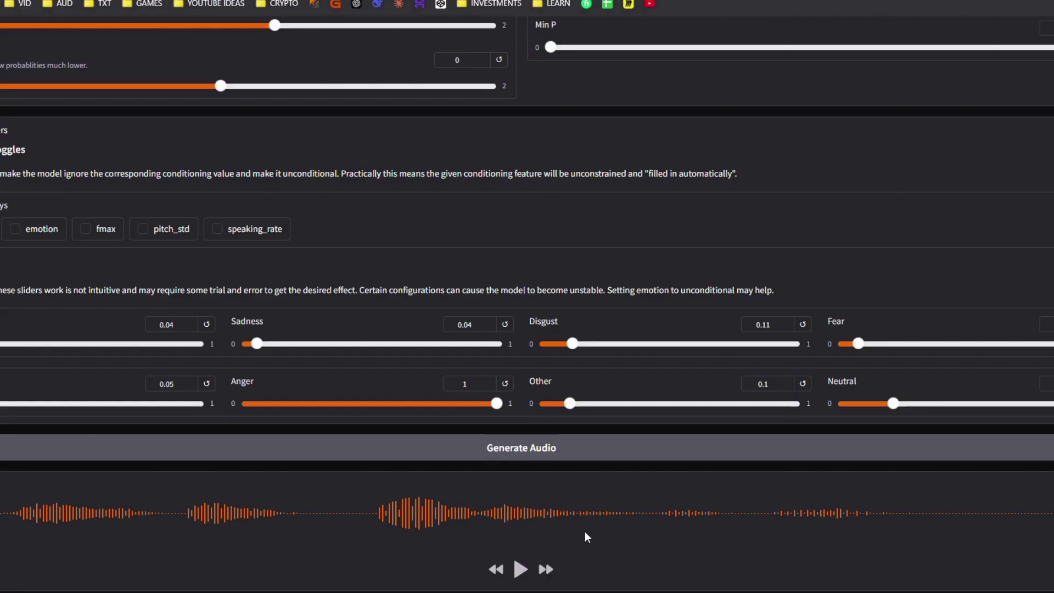
{"action": "scroll", "coordinate": [900, 329], "scroll_direction": "up", "scroll_amount": 15}
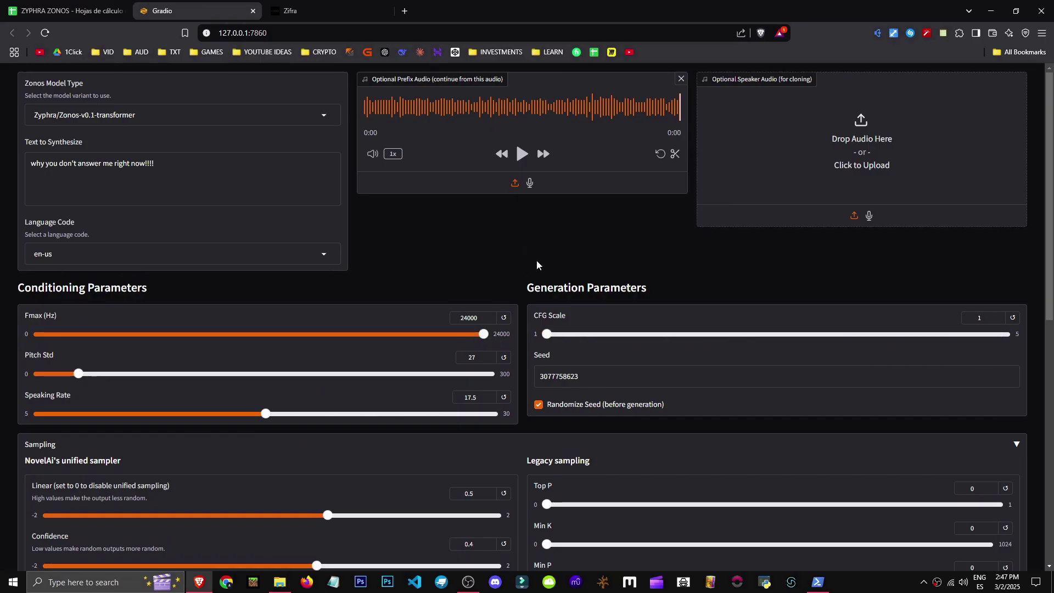
{"action": "scroll", "coordinate": [537, 263], "scroll_direction": "down", "scroll_amount": 15}
Step: Retry generation at CFG Scale 1, inspect the console AssertionError, then raise CFG Scale to 3.52
{"action": "left_click", "coordinate": [526, 421]}
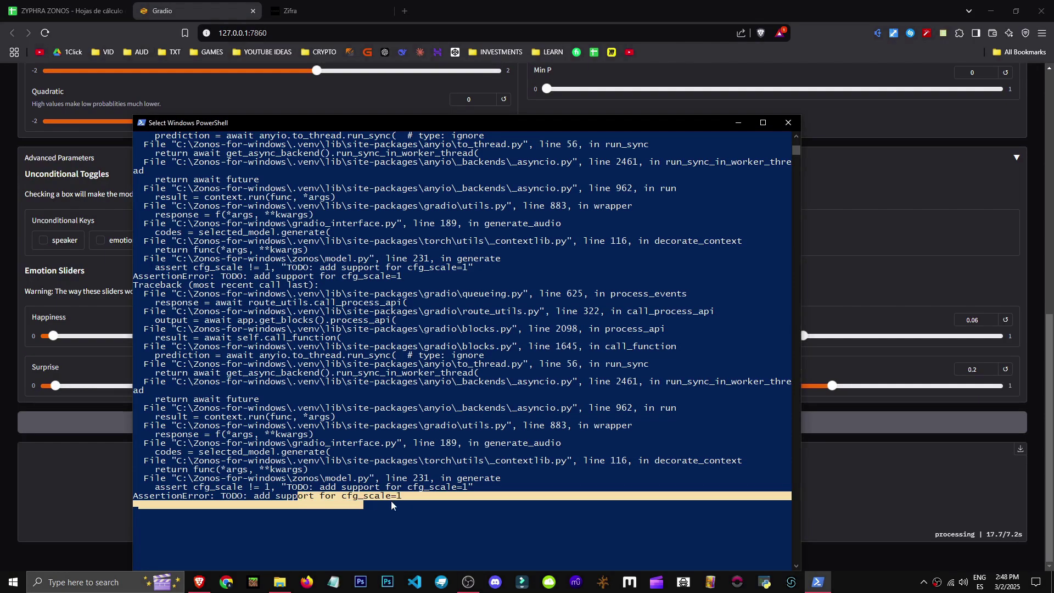
{"action": "left_click_drag", "start_coordinate": [460, 504], "coordinate": [218, 497]}
{"action": "left_click", "coordinate": [924, 530]}
{"action": "scroll", "coordinate": [659, 384], "scroll_direction": "up", "scroll_amount": 6}
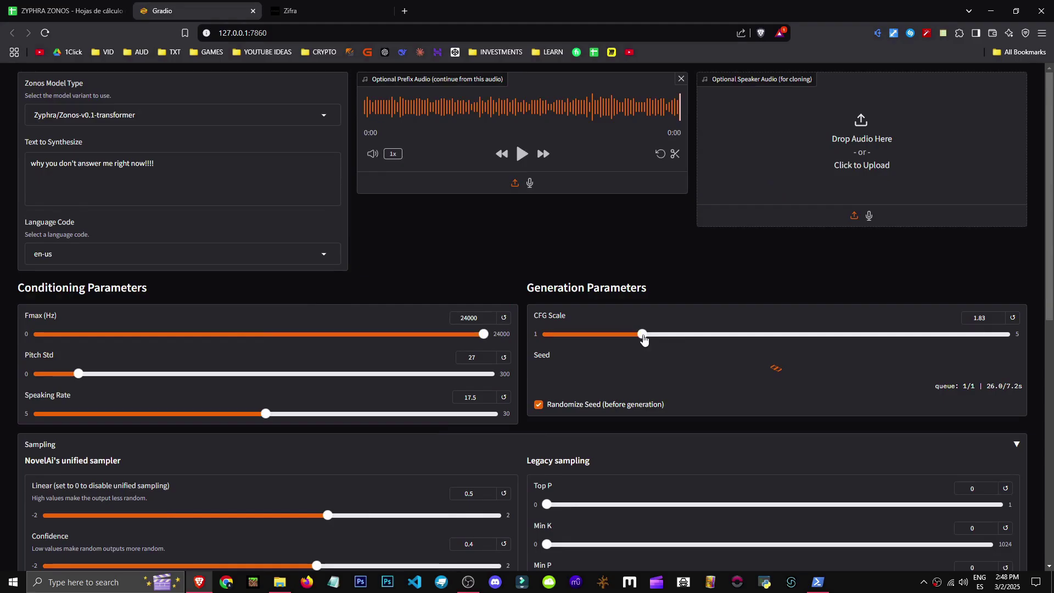
{"action": "left_click", "coordinate": [836, 334]}
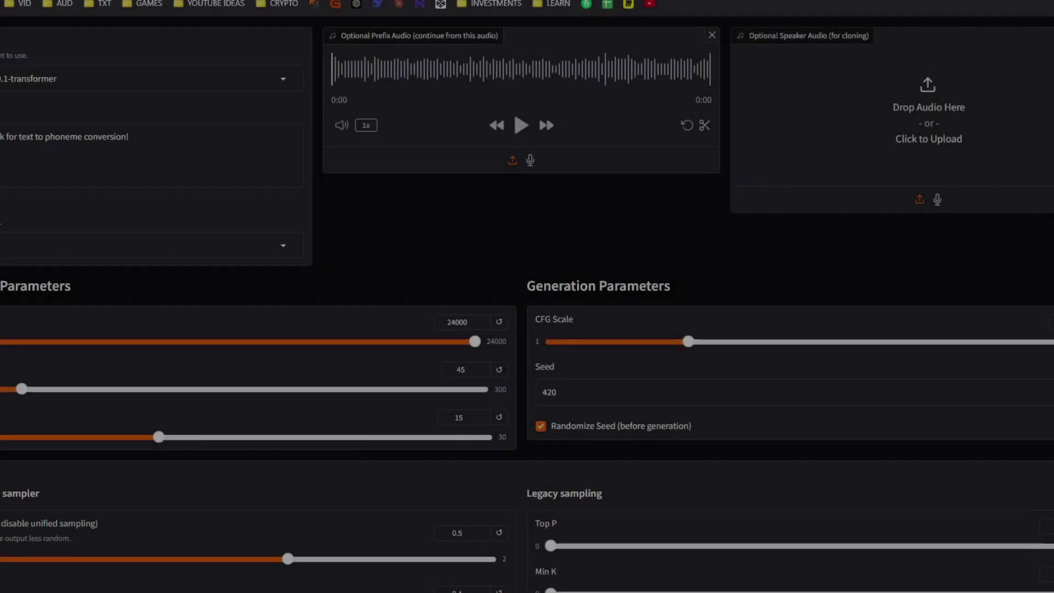
Step: Highlight the sampler section heading and the Linear, Confidence and Quadratic explanations
{"action": "scroll", "coordinate": [527, 307], "scroll_direction": "down", "scroll_amount": 3}
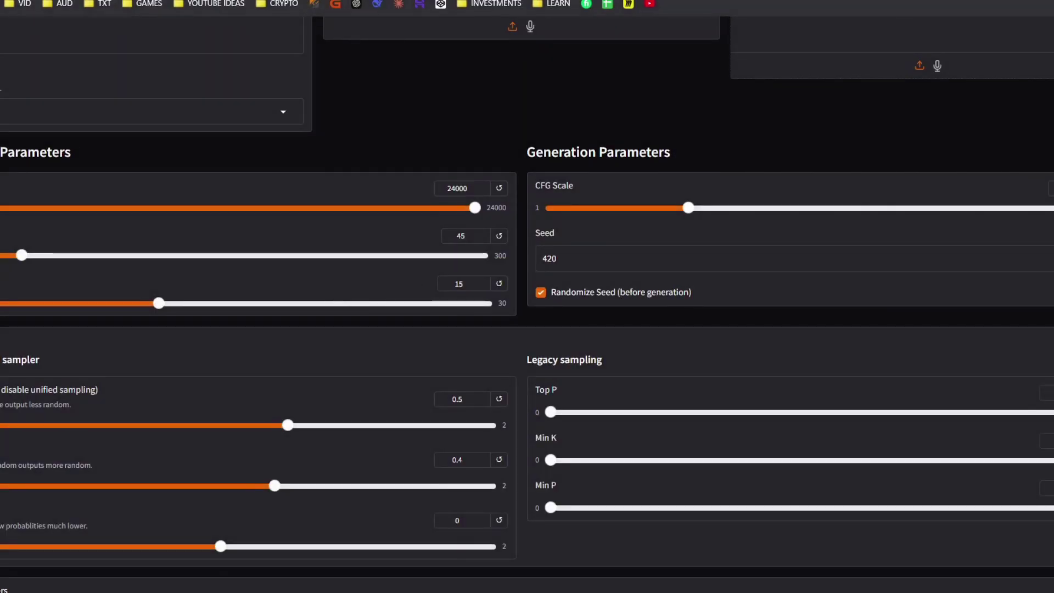
{"action": "left_click_drag", "start_coordinate": [0, 359], "coordinate": [27, 360]}
{"action": "left_click", "coordinate": [28, 360]}
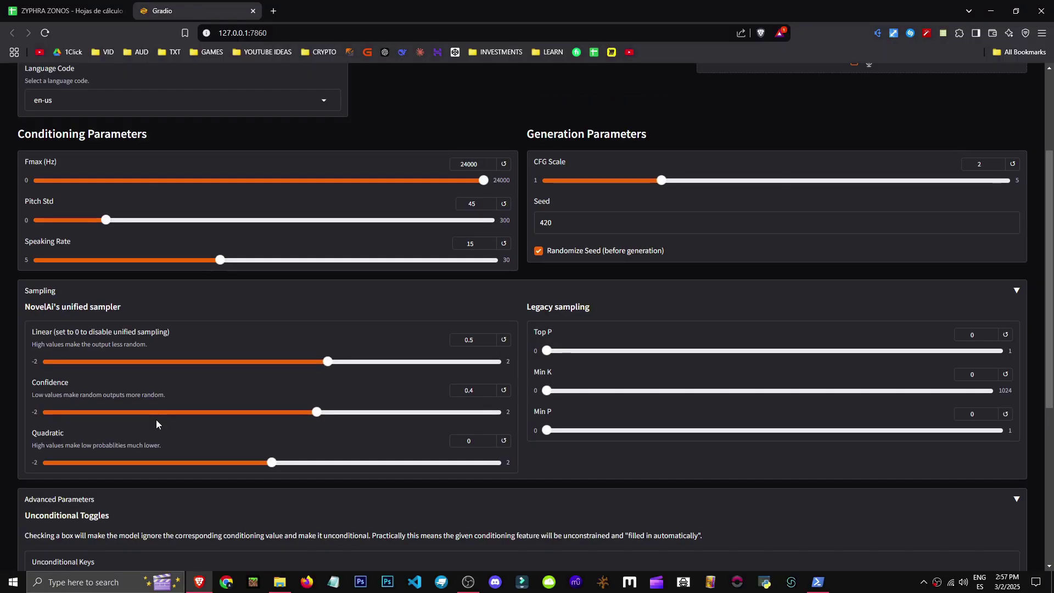
{"action": "scroll", "coordinate": [155, 423], "scroll_direction": "down", "scroll_amount": 5}
{"action": "scroll", "coordinate": [396, 311], "scroll_direction": "up", "scroll_amount": 3}
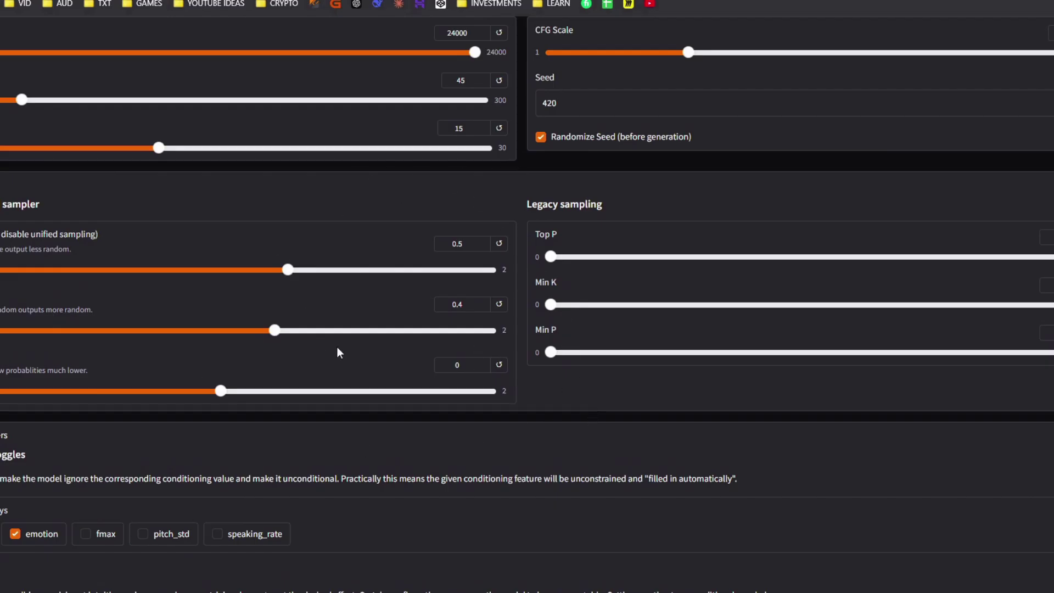
{"action": "left_click_drag", "start_coordinate": [1, 254], "coordinate": [69, 255]}
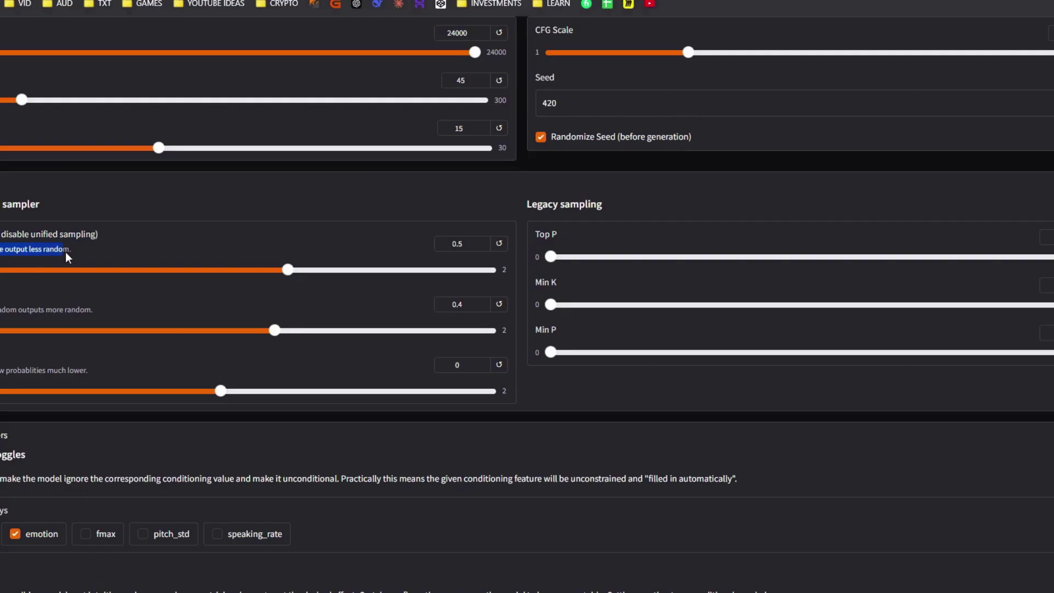
{"action": "left_click_drag", "start_coordinate": [1, 309], "coordinate": [45, 309]}
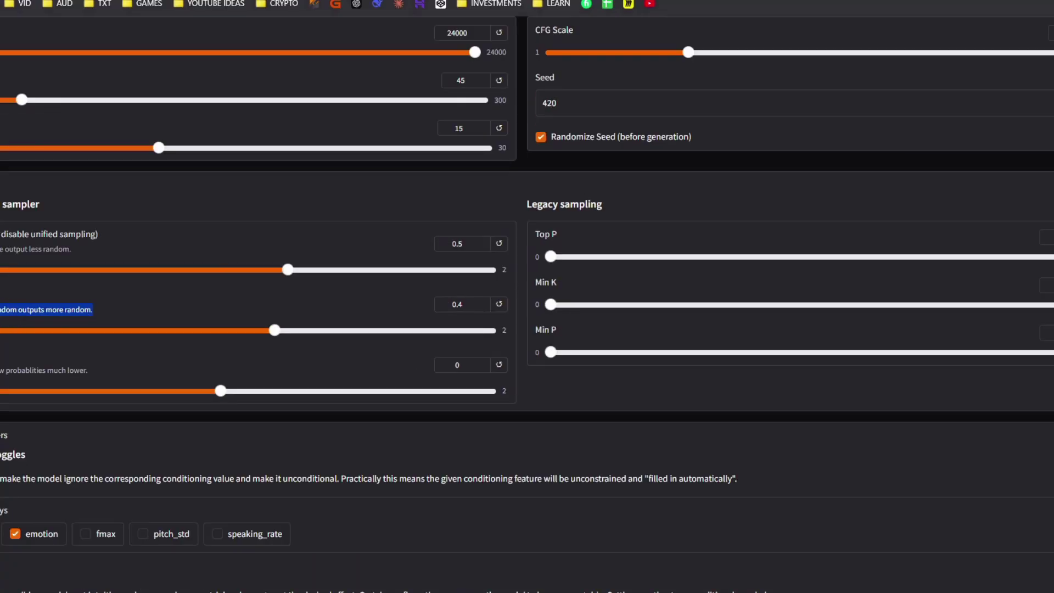
{"action": "left_click_drag", "start_coordinate": [1, 370], "coordinate": [76, 380]}
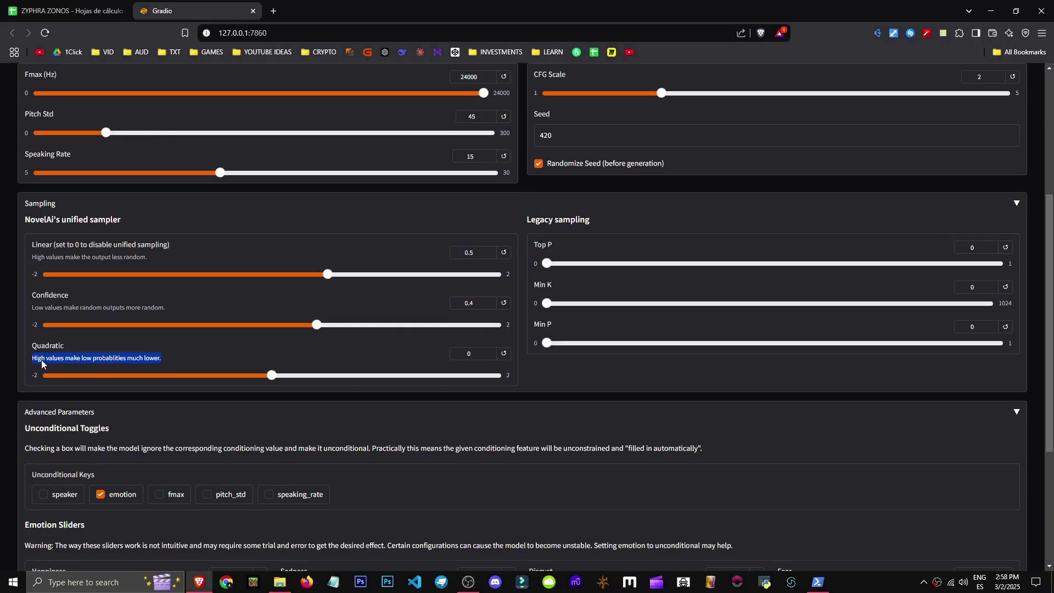
{"action": "left_click", "coordinate": [25, 364]}
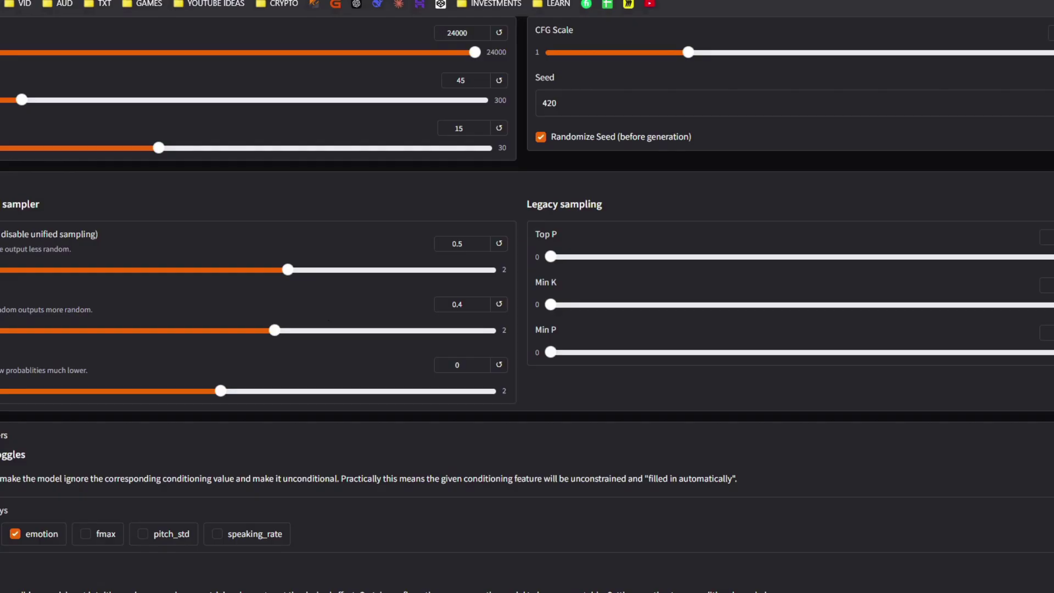
{"action": "mouse_move", "coordinate": [1, 370]}
{"action": "left_mouse_down"}
{"action": "mouse_move", "coordinate": [85, 371]}
{"action": "mouse_move", "coordinate": [0, 372]}
{"action": "left_mouse_up"}
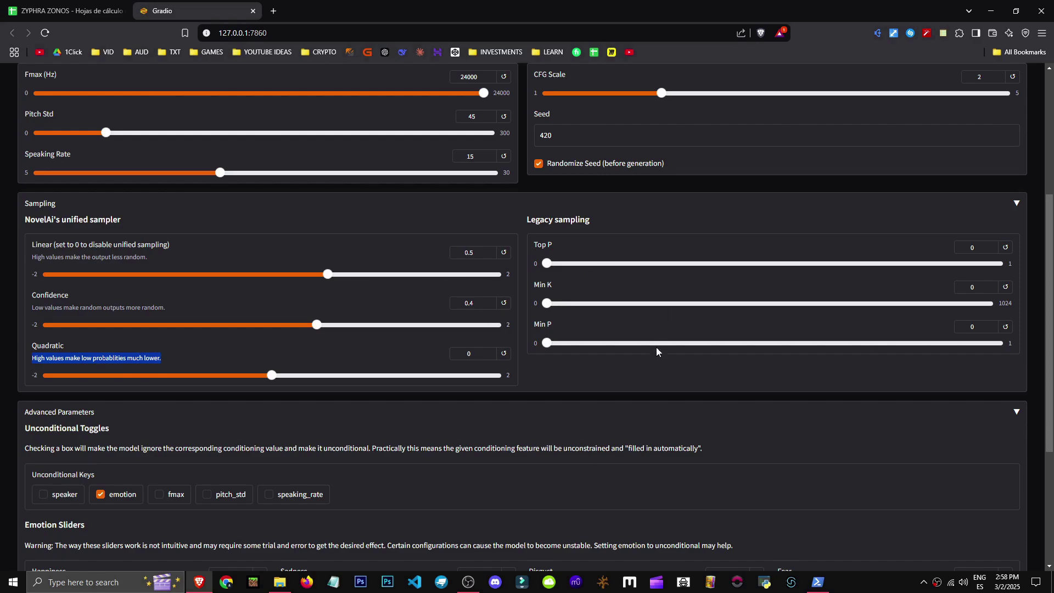
{"action": "left_click_drag", "start_coordinate": [31, 347], "coordinate": [166, 363]}
Step: Move the Quadratic slider to -0.42, then enter 0 to reset it
{"action": "left_click_drag", "start_coordinate": [272, 376], "coordinate": [228, 379]}
{"action": "left_click", "coordinate": [472, 356]}
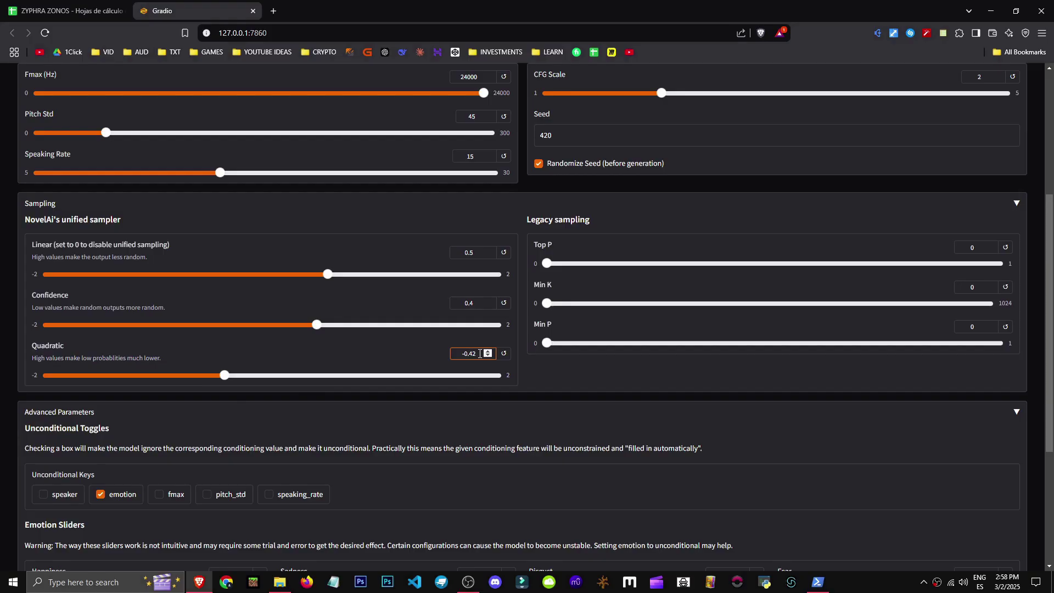
{"action": "left_click_drag", "start_coordinate": [477, 354], "coordinate": [438, 355]}
{"action": "type", "text": "0"}
{"action": "left_click", "coordinate": [431, 354]}
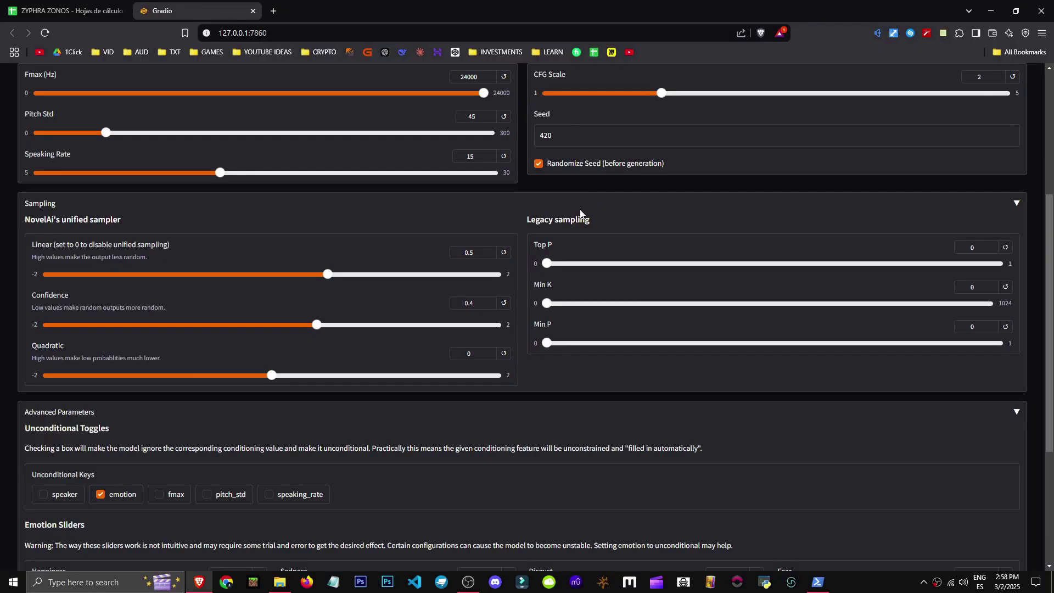
{"action": "scroll", "coordinate": [704, 242], "scroll_direction": "up", "scroll_amount": 1}
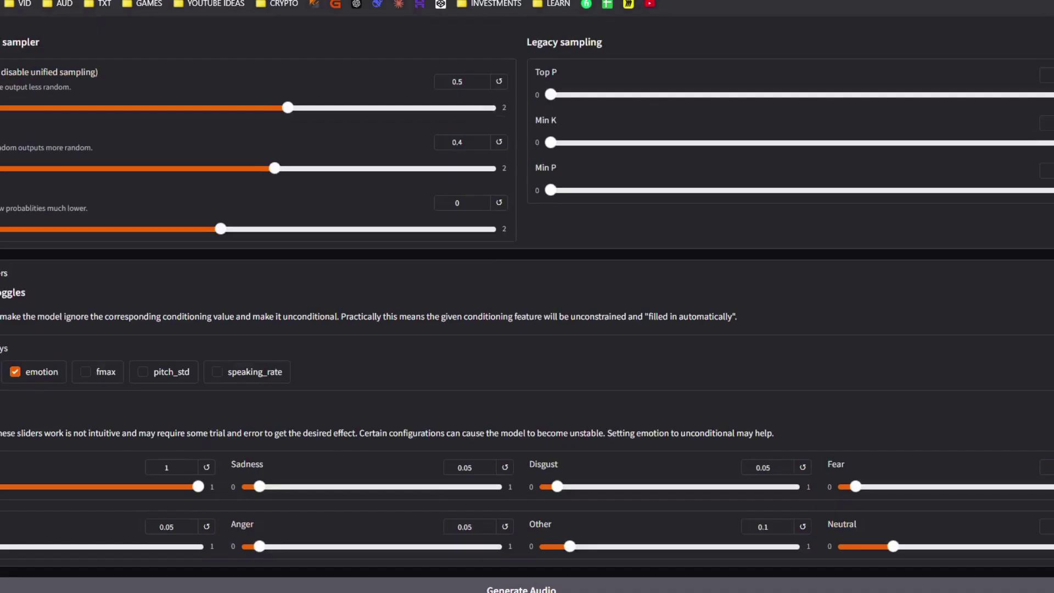
{"action": "scroll", "coordinate": [627, 226], "scroll_direction": "up", "scroll_amount": 2}
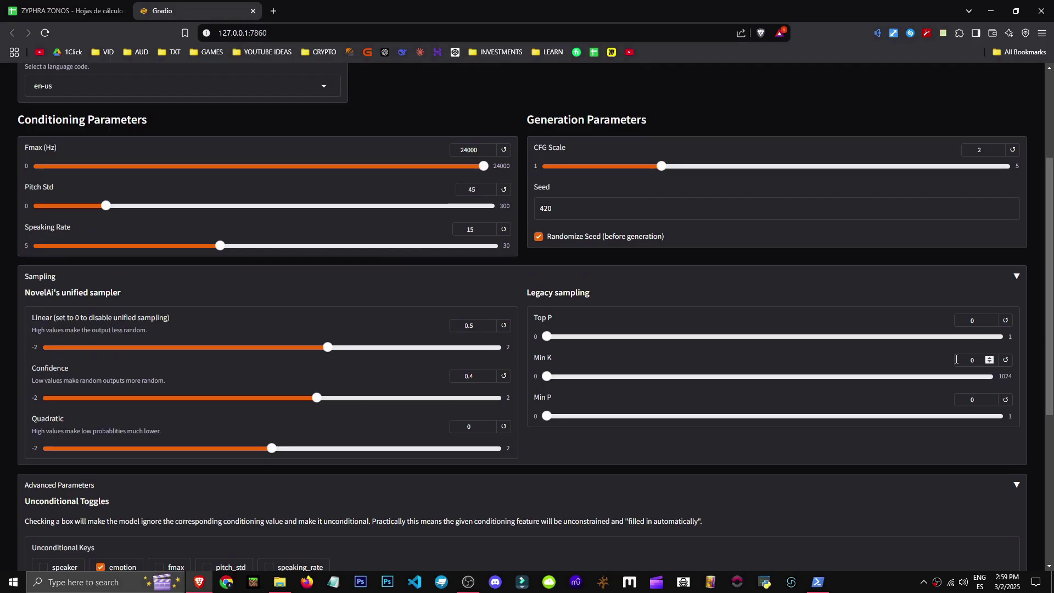
{"action": "left_click_drag", "start_coordinate": [551, 379], "coordinate": [955, 403]}
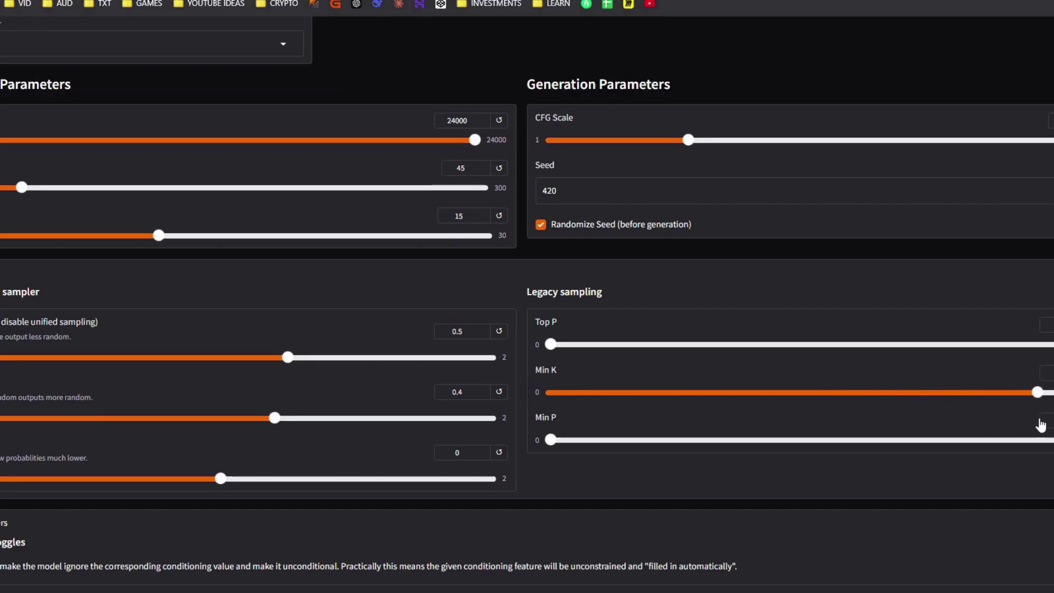
{"action": "left_click_drag", "start_coordinate": [1040, 426], "coordinate": [1053, 422]}
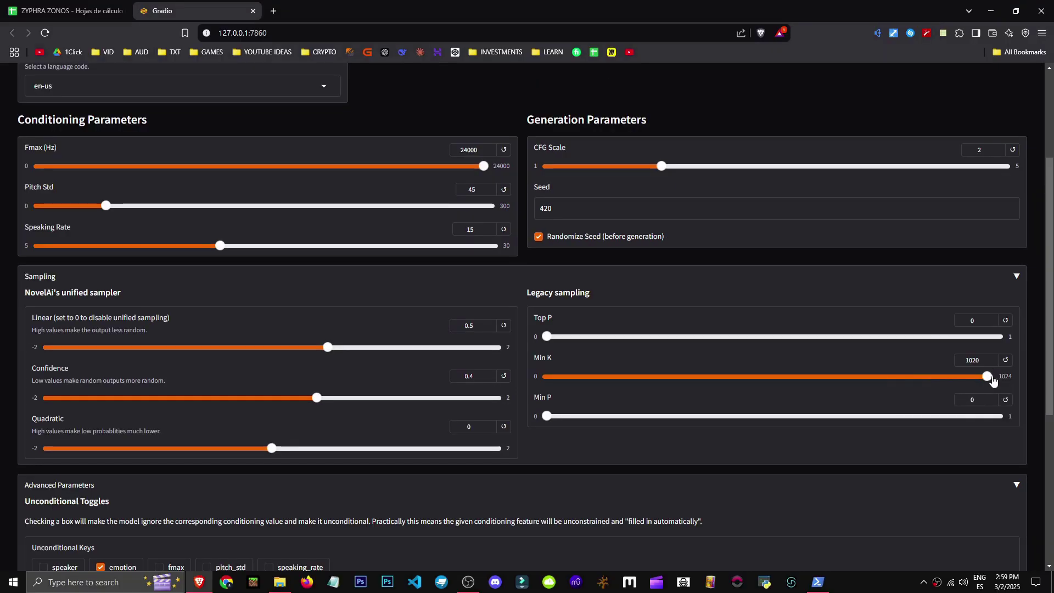
{"action": "left_click", "coordinate": [1004, 360]}
{"action": "left_click_drag", "start_coordinate": [1050, 229], "coordinate": [1053, 303]}
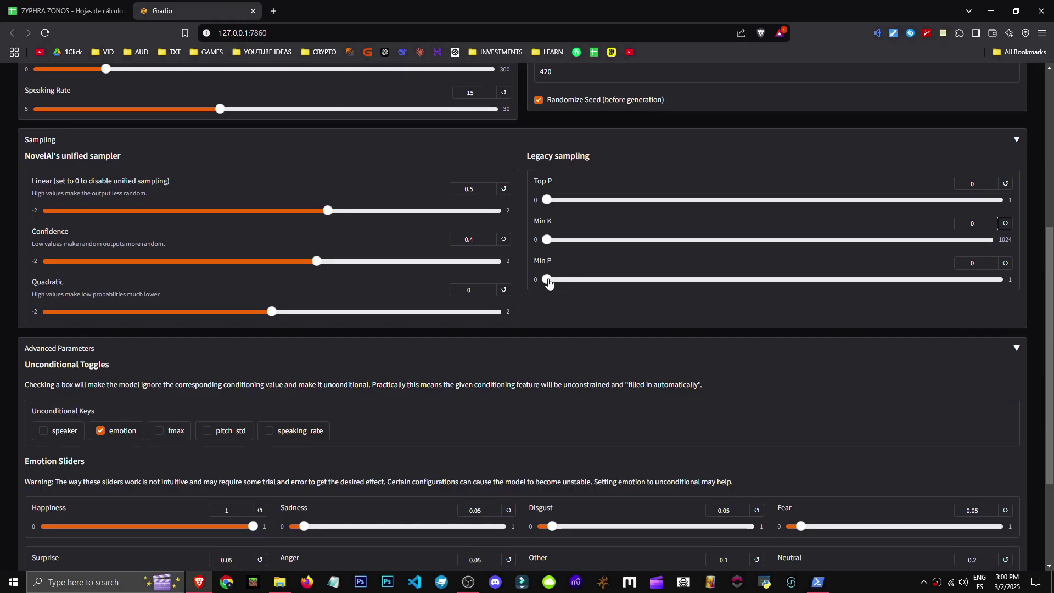
{"action": "left_click_drag", "start_coordinate": [572, 240], "coordinate": [1027, 245]}
{"action": "left_click", "coordinate": [999, 279]}
{"action": "left_click", "coordinate": [998, 200]}
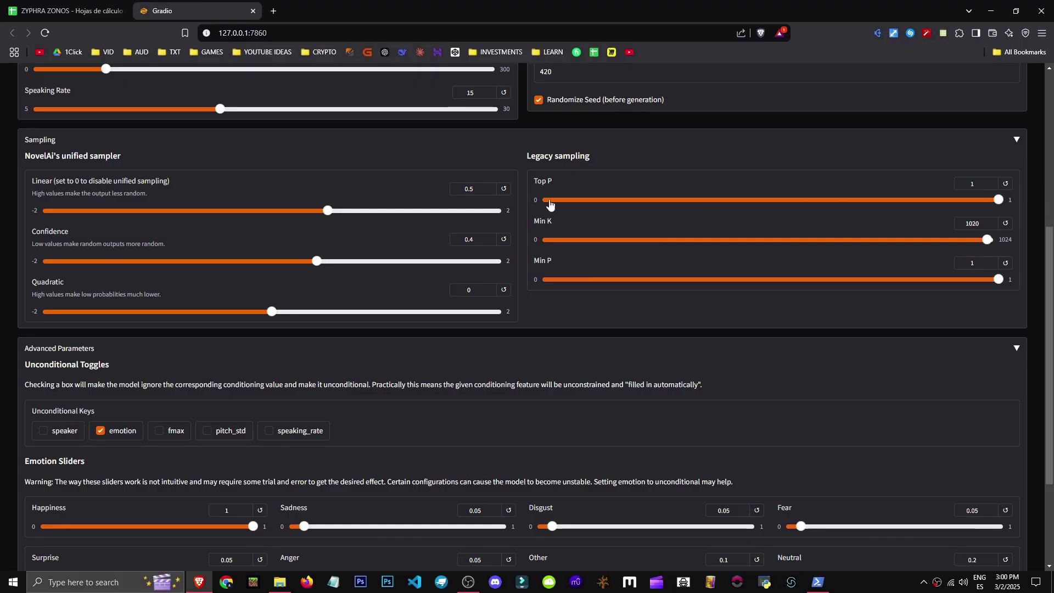
{"action": "left_click_drag", "start_coordinate": [552, 204], "coordinate": [522, 281]}
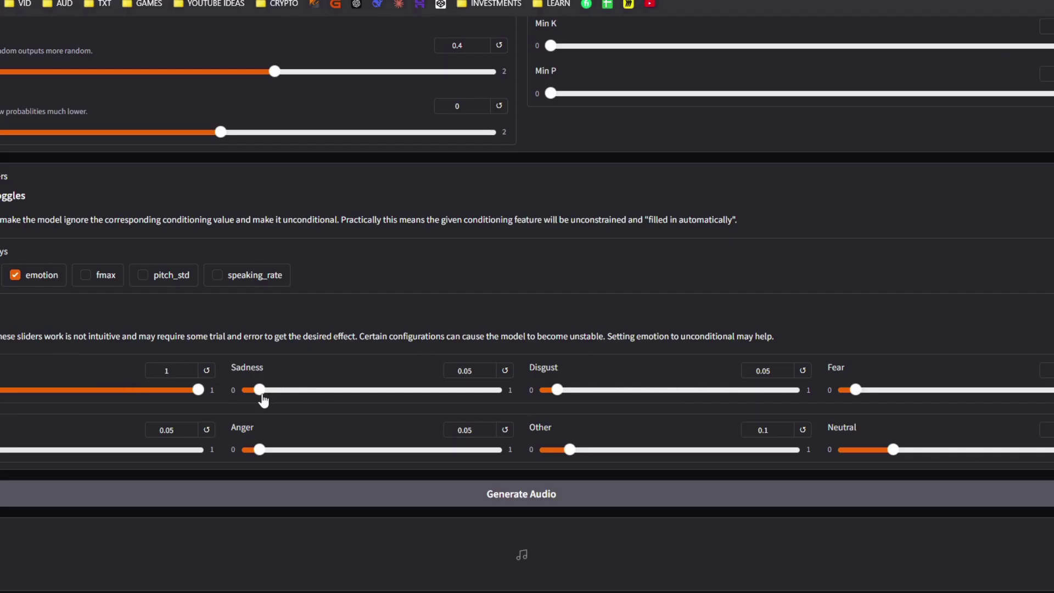
Step: Zero Sadness, Disgust, Fear and Neutral, then set Sadness/Disgust 0.05, Fear 0.04, Other 0.06
{"action": "left_click_drag", "start_coordinate": [261, 392], "coordinate": [293, 394]}
{"action": "left_click_drag", "start_coordinate": [293, 394], "coordinate": [649, 400]}
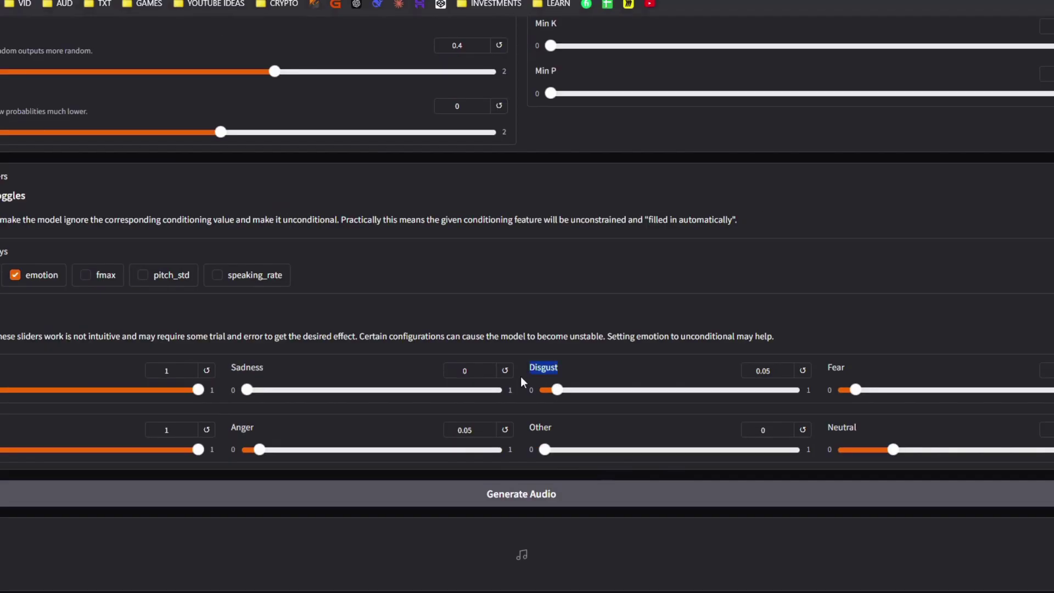
{"action": "left_click_drag", "start_coordinate": [558, 390], "coordinate": [544, 389]}
{"action": "left_click_drag", "start_coordinate": [856, 390], "coordinate": [840, 390]}
{"action": "left_click_drag", "start_coordinate": [893, 450], "coordinate": [833, 453]}
{"action": "left_click_drag", "start_coordinate": [844, 390], "coordinate": [854, 396]}
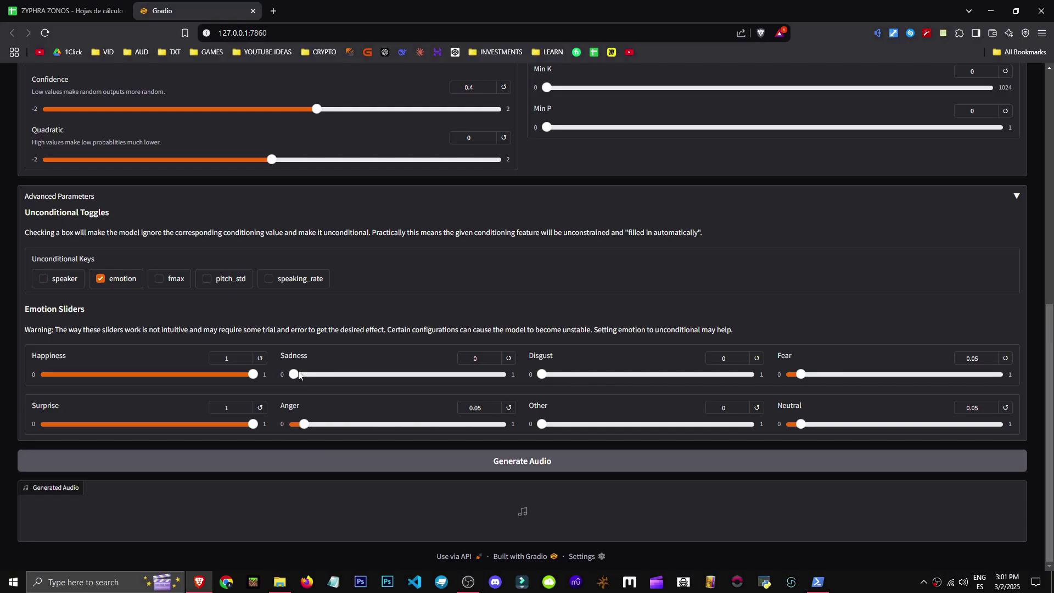
{"action": "left_click_drag", "start_coordinate": [301, 377], "coordinate": [305, 377]}
{"action": "left_click_drag", "start_coordinate": [548, 375], "coordinate": [555, 382]}
{"action": "left_click_drag", "start_coordinate": [543, 425], "coordinate": [555, 430]}
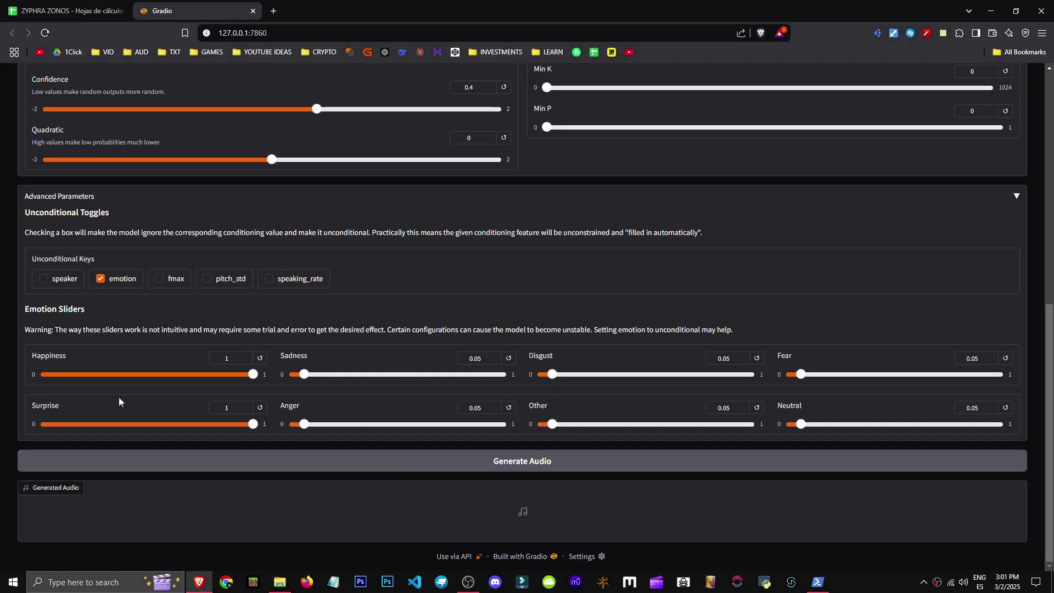
Step: Make emotion conditional again, generate audio, then adjust Happiness and regenerate
{"action": "scroll", "coordinate": [449, 260], "scroll_direction": "up", "scroll_amount": 1}
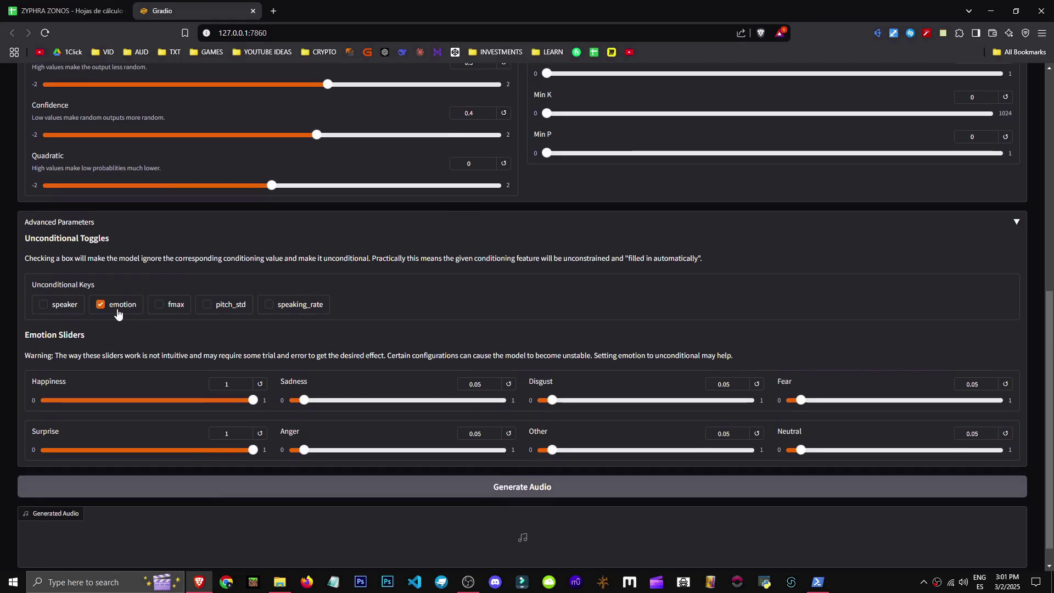
{"action": "left_click", "coordinate": [109, 305]}
{"action": "left_click", "coordinate": [382, 494]}
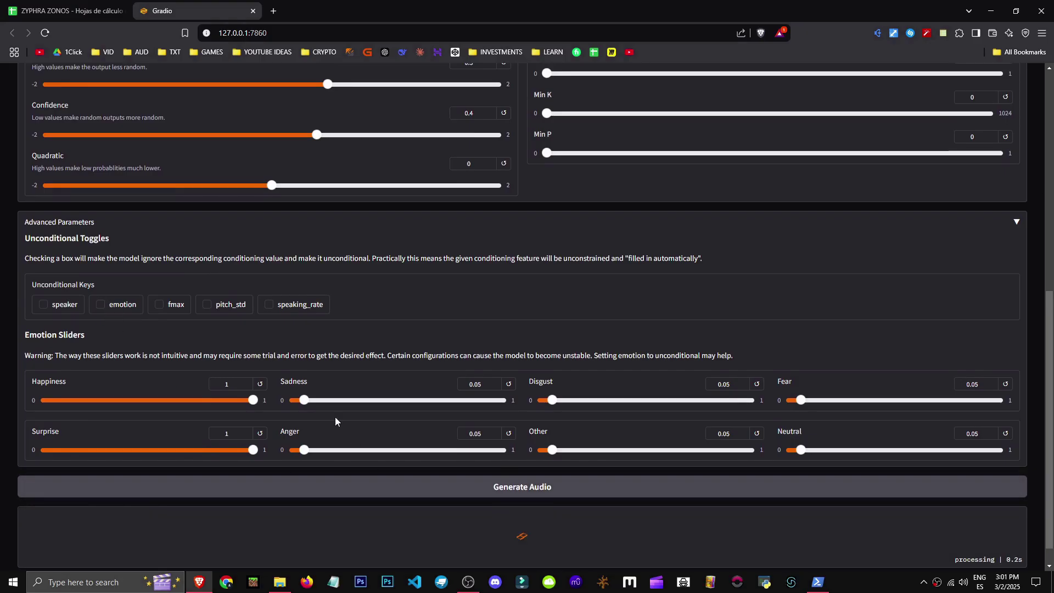
{"action": "left_click_drag", "start_coordinate": [6, 250], "coordinate": [143, 258]}
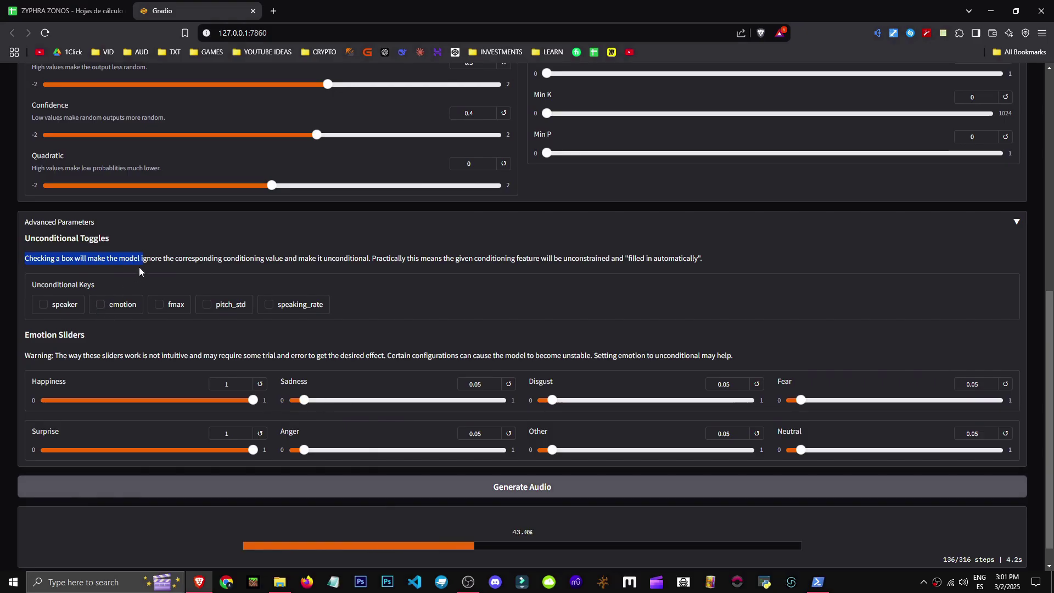
{"action": "left_click", "coordinate": [146, 276]}
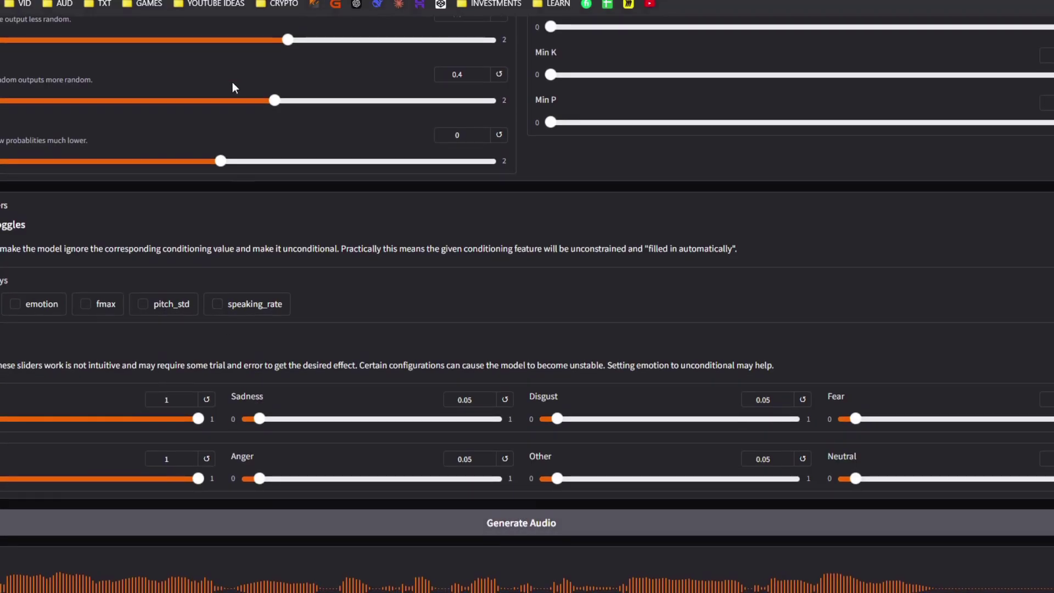
{"action": "scroll", "coordinate": [232, 87], "scroll_direction": "up", "scroll_amount": 10}
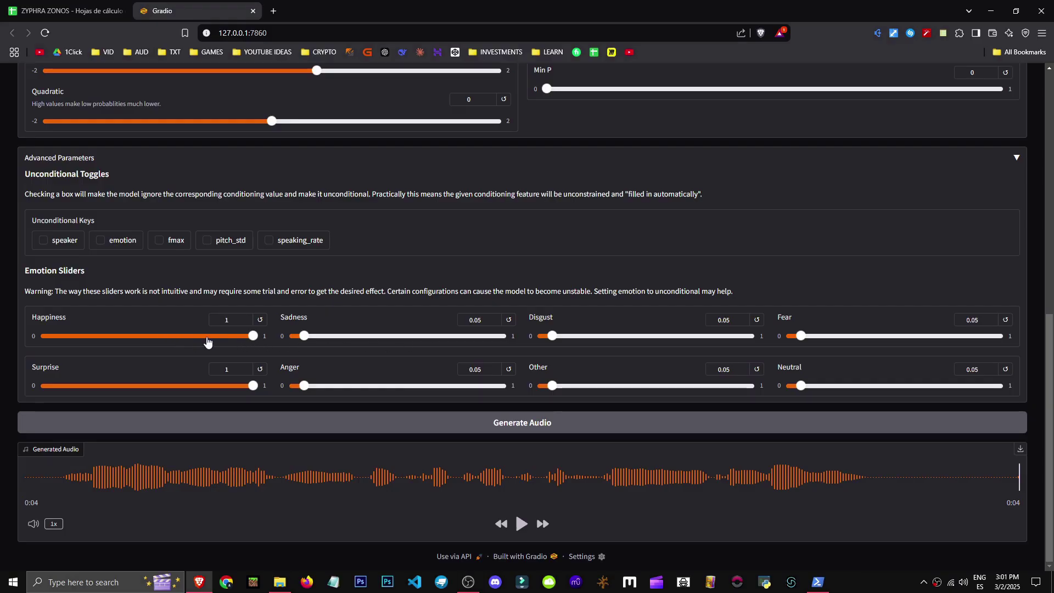
{"action": "left_click_drag", "start_coordinate": [219, 336], "coordinate": [59, 347]}
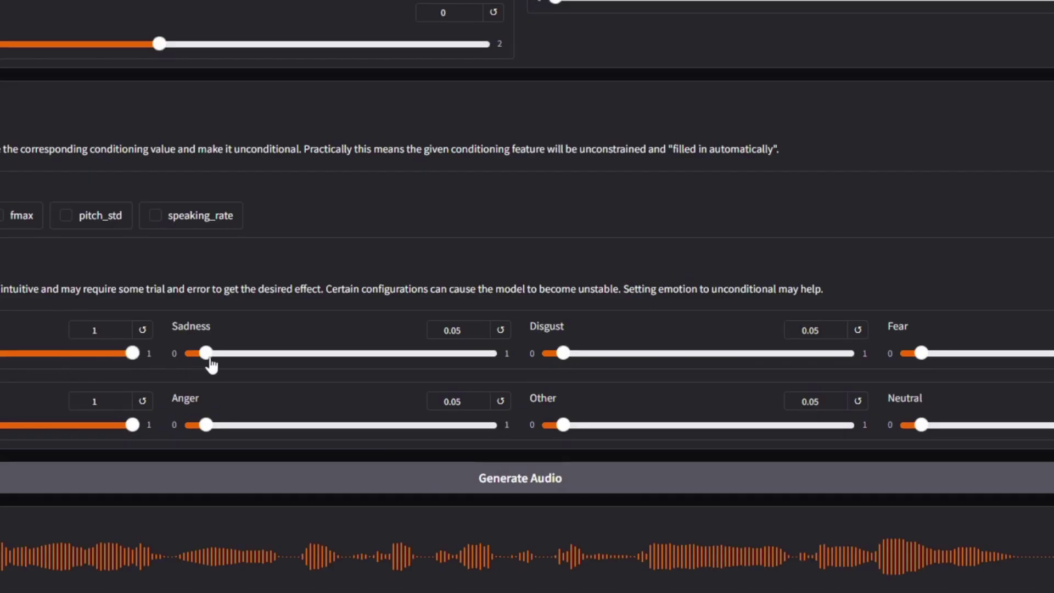
{"action": "left_click", "coordinate": [442, 419]}
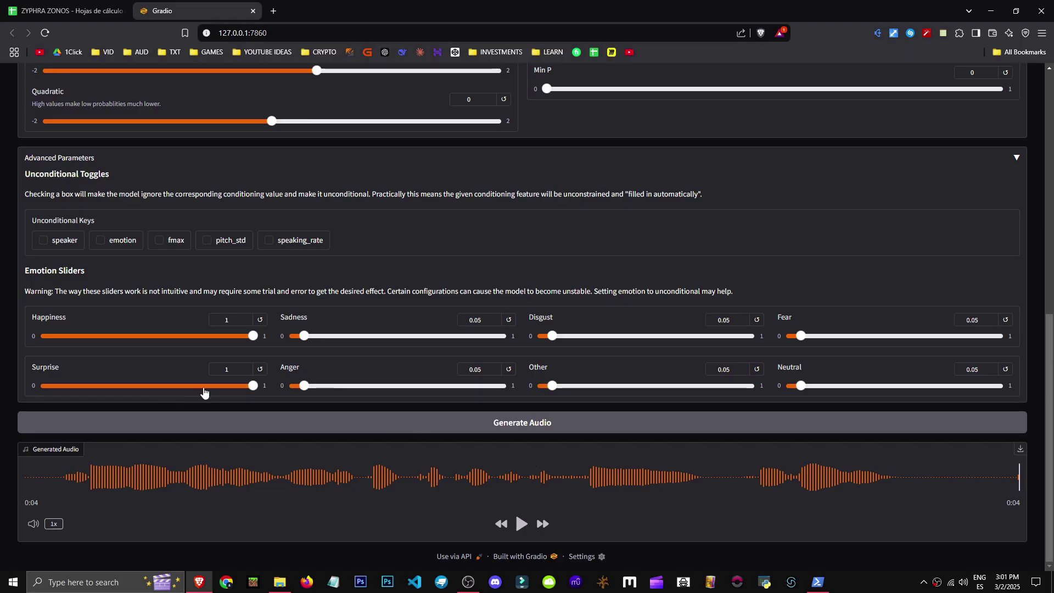
Step: Lower the Surprise level and generate the angry clip several times
{"action": "left_click", "coordinate": [72, 387]}
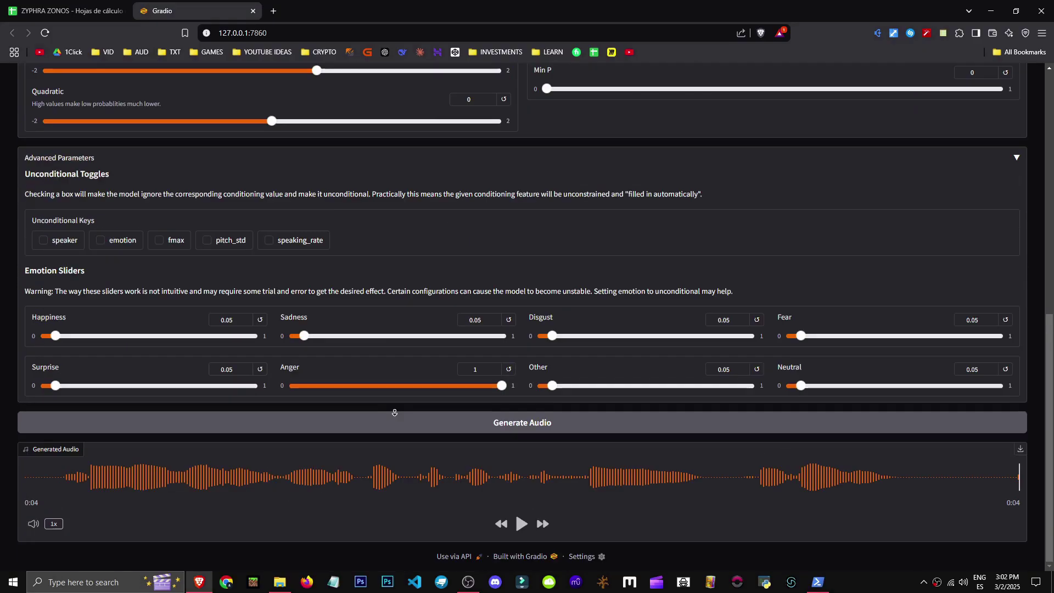
{"action": "left_click", "coordinate": [469, 425]}
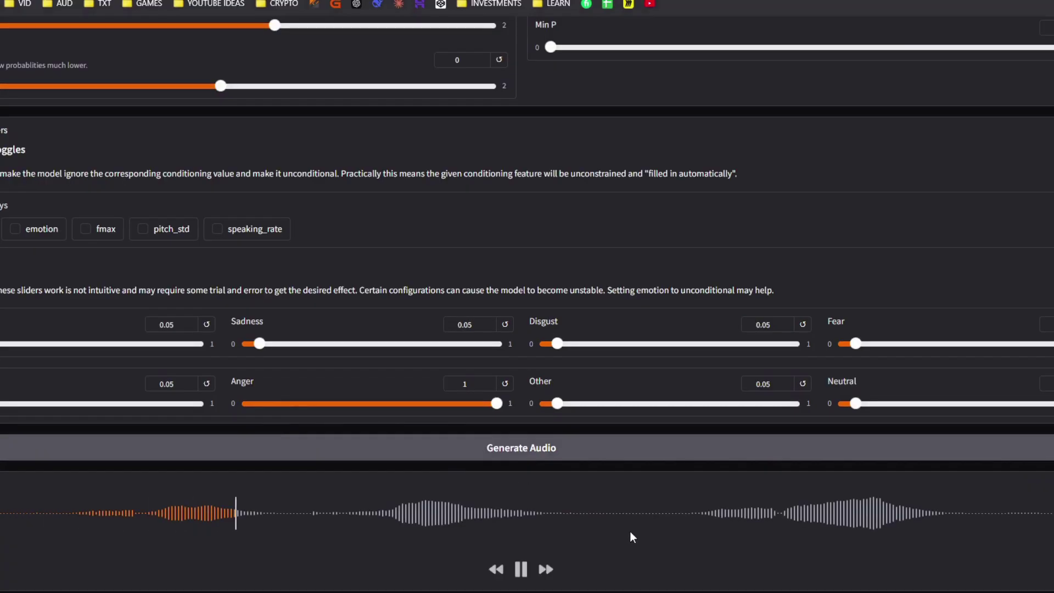
{"action": "scroll", "coordinate": [522, 197], "scroll_direction": "up", "scroll_amount": 9}
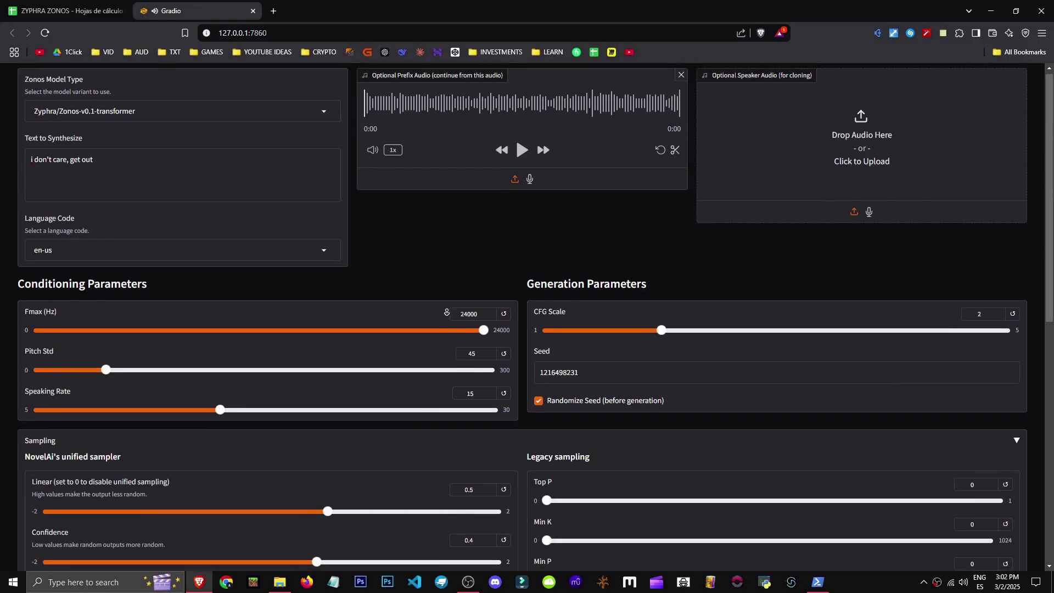
{"action": "scroll", "coordinate": [447, 310], "scroll_direction": "down", "scroll_amount": 1}
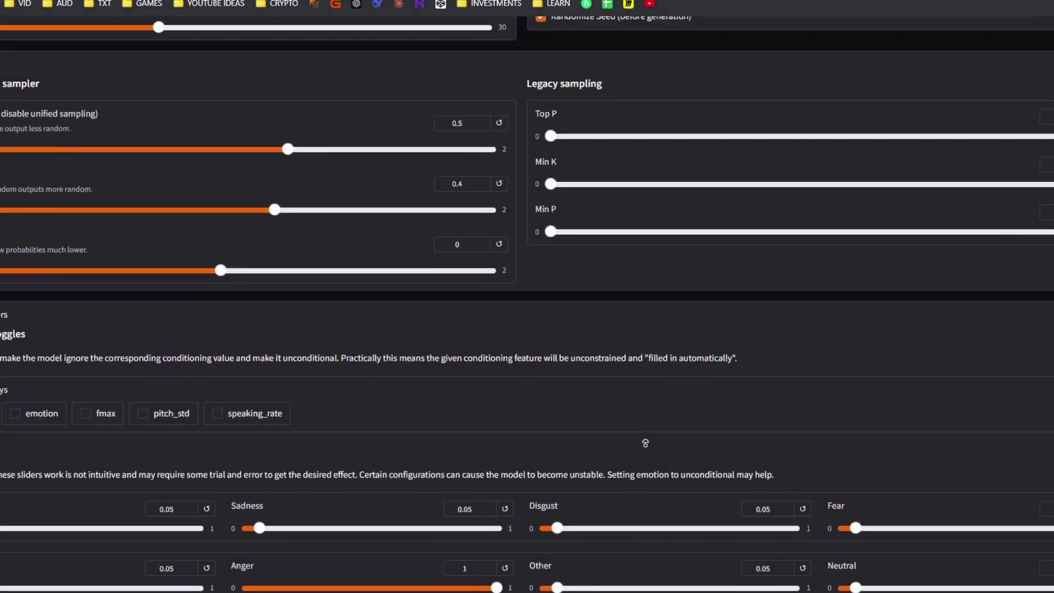
{"action": "scroll", "coordinate": [645, 442], "scroll_direction": "down", "scroll_amount": 3}
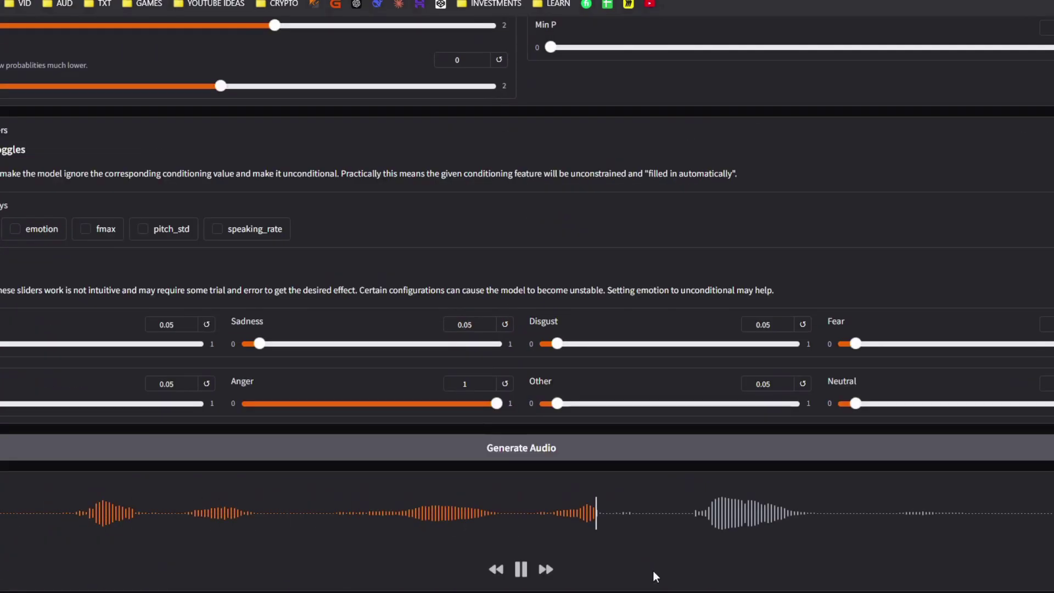
{"action": "left_click", "coordinate": [537, 449]}
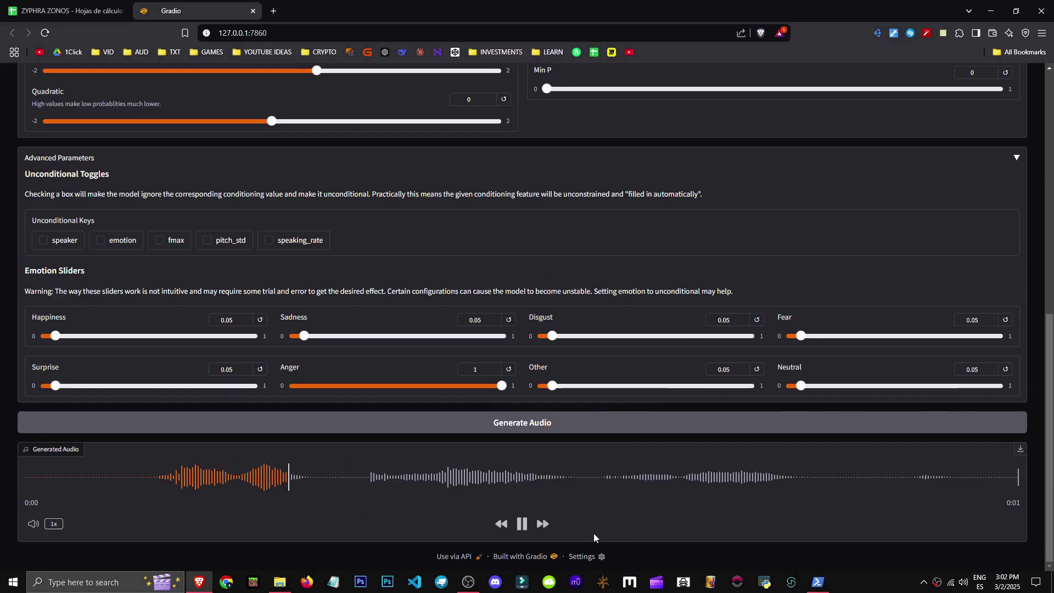
{"action": "scroll", "coordinate": [593, 509], "scroll_direction": "up", "scroll_amount": 8}
{"action": "scroll", "coordinate": [592, 422], "scroll_direction": "down", "scroll_amount": 7}
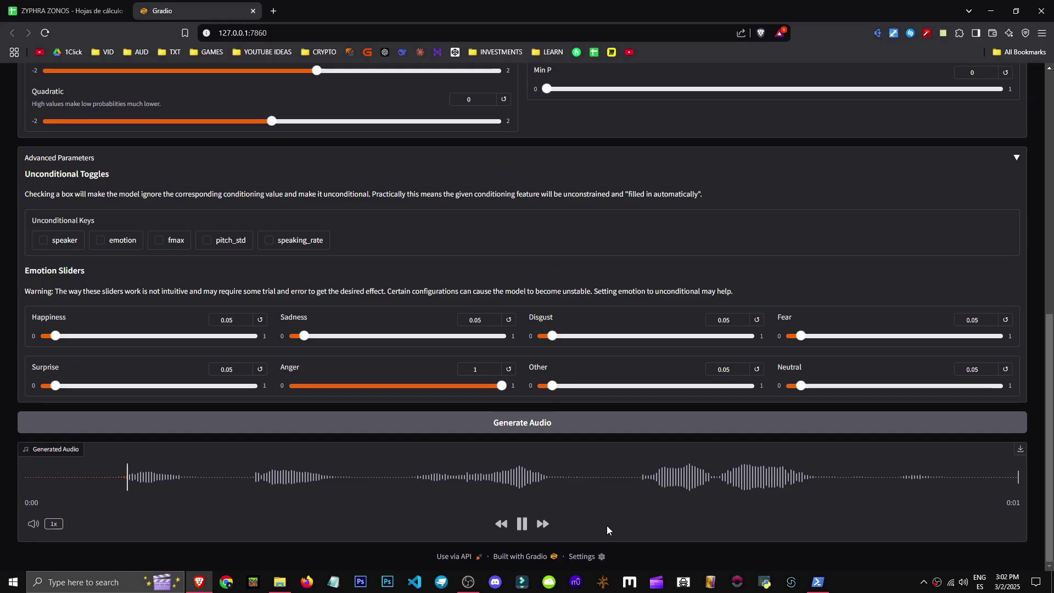
{"action": "left_click", "coordinate": [611, 442]}
Step: Raise Speaking Rate to 24, then try a slower speaking rate
{"action": "scroll", "coordinate": [445, 483], "scroll_direction": "up", "scroll_amount": 6}
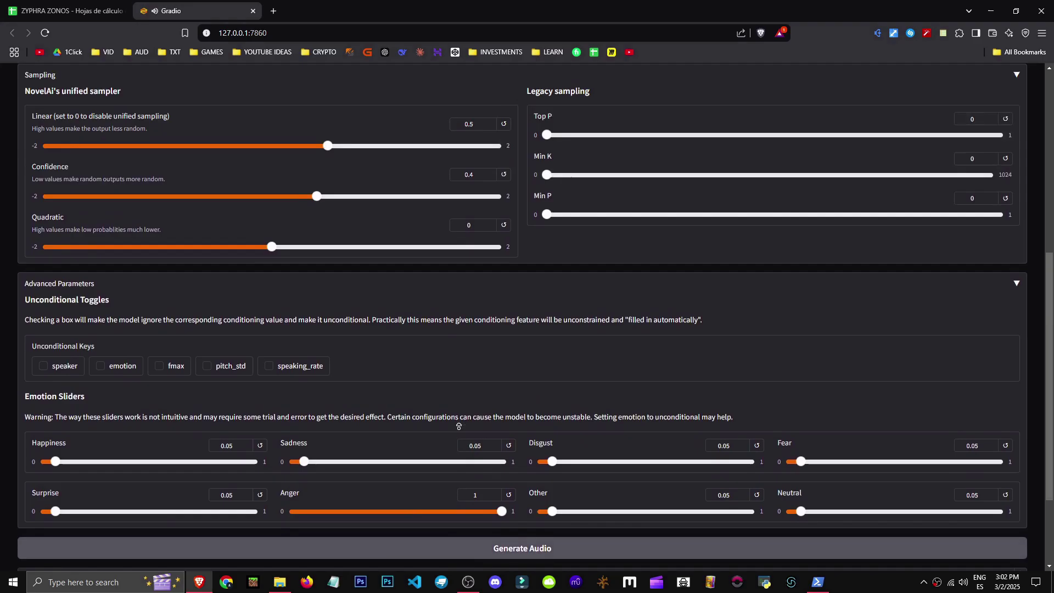
{"action": "left_click_drag", "start_coordinate": [220, 284], "coordinate": [387, 287]}
{"action": "scroll", "coordinate": [418, 313], "scroll_direction": "down", "scroll_amount": 3}
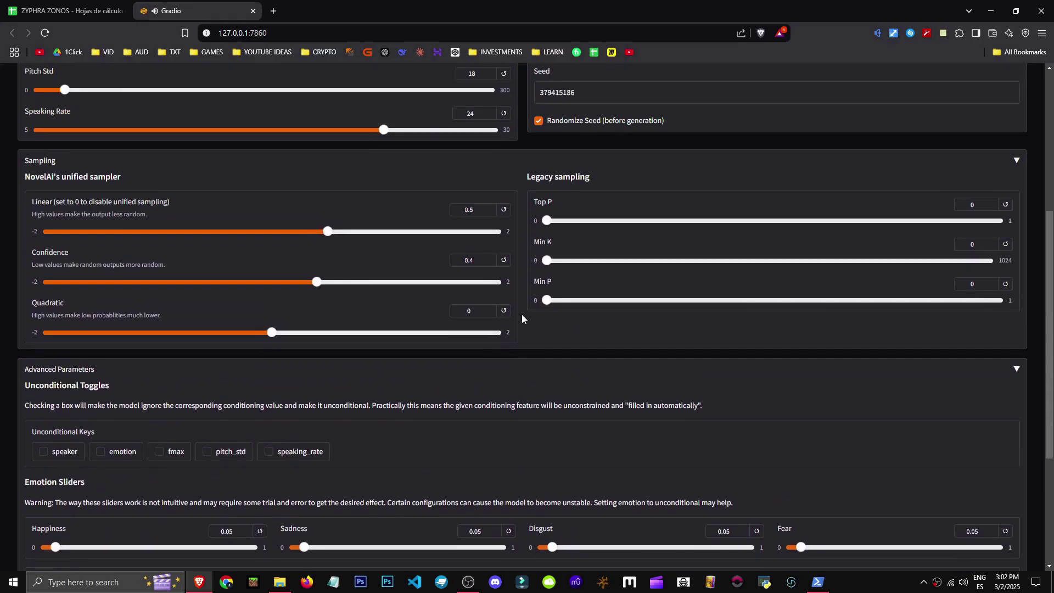
{"action": "scroll", "coordinate": [526, 204], "scroll_direction": "up", "scroll_amount": 1}
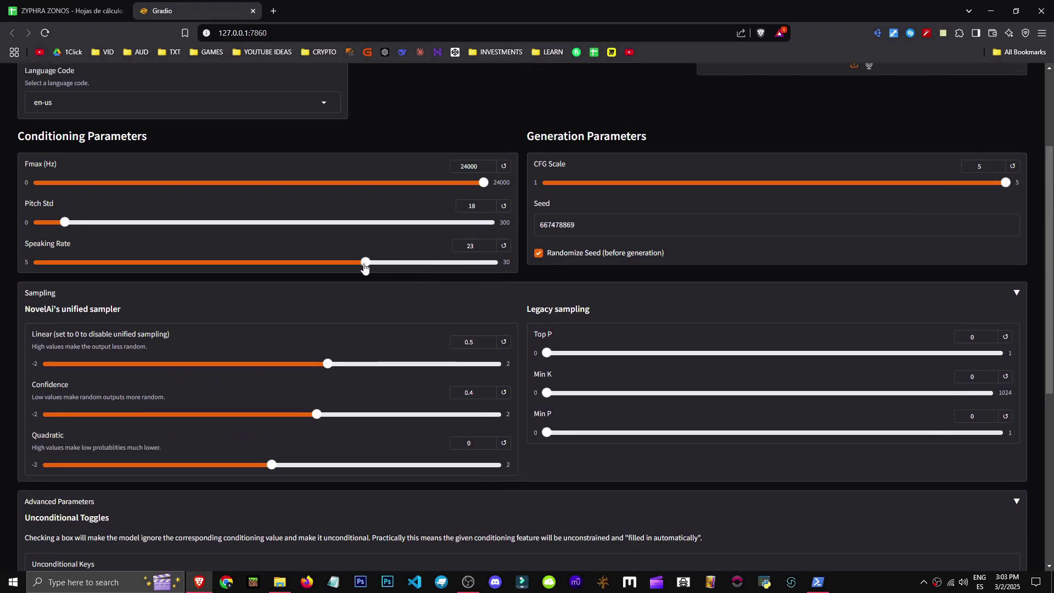
{"action": "left_click_drag", "start_coordinate": [364, 262], "coordinate": [282, 275]}
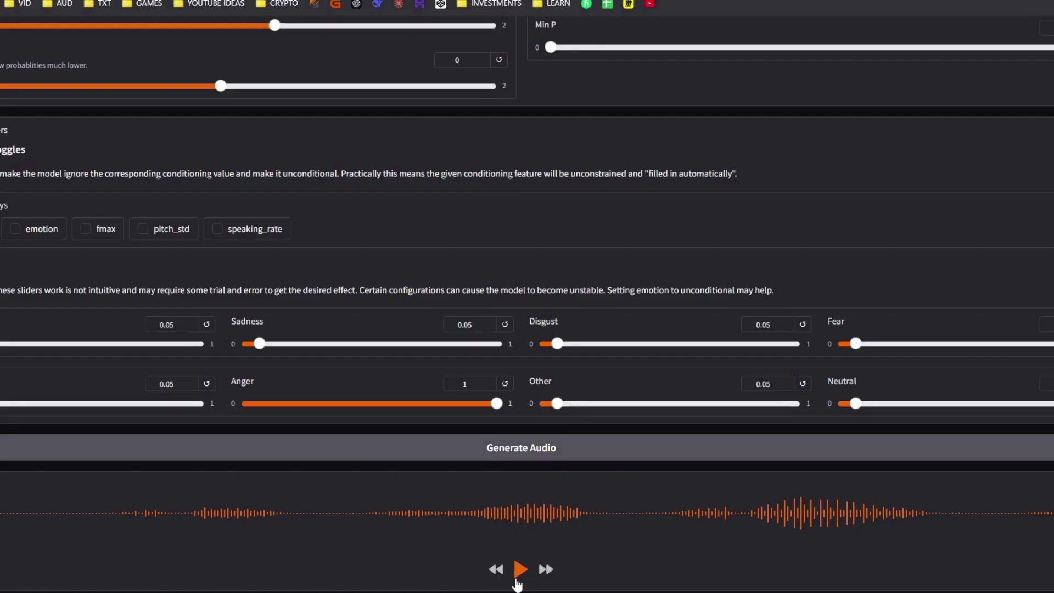
Step: Play the angry clip and save it as audio.wav
{"action": "left_click", "coordinate": [518, 574]}
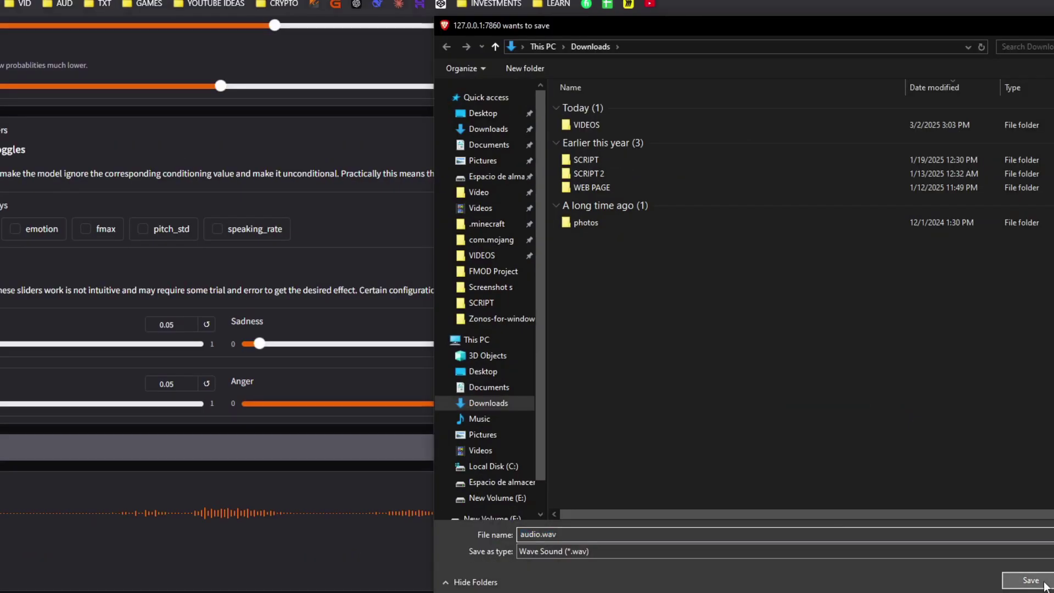
{"action": "left_click", "coordinate": [1042, 582]}
{"action": "scroll", "coordinate": [527, 305], "scroll_direction": "up", "scroll_amount": 1}
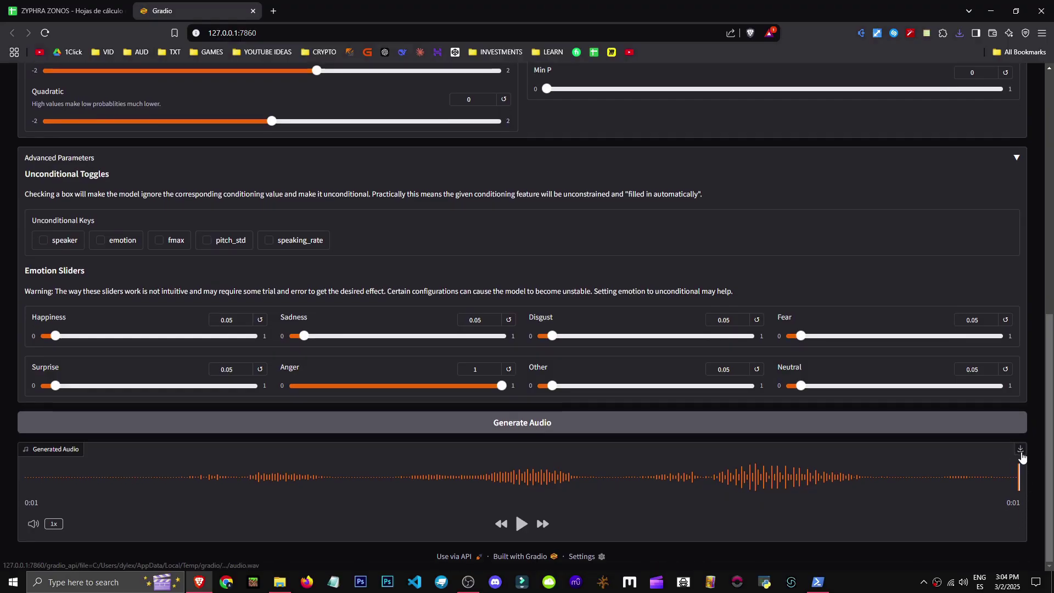
{"action": "scroll", "coordinate": [1047, 420], "scroll_direction": "up", "scroll_amount": 9}
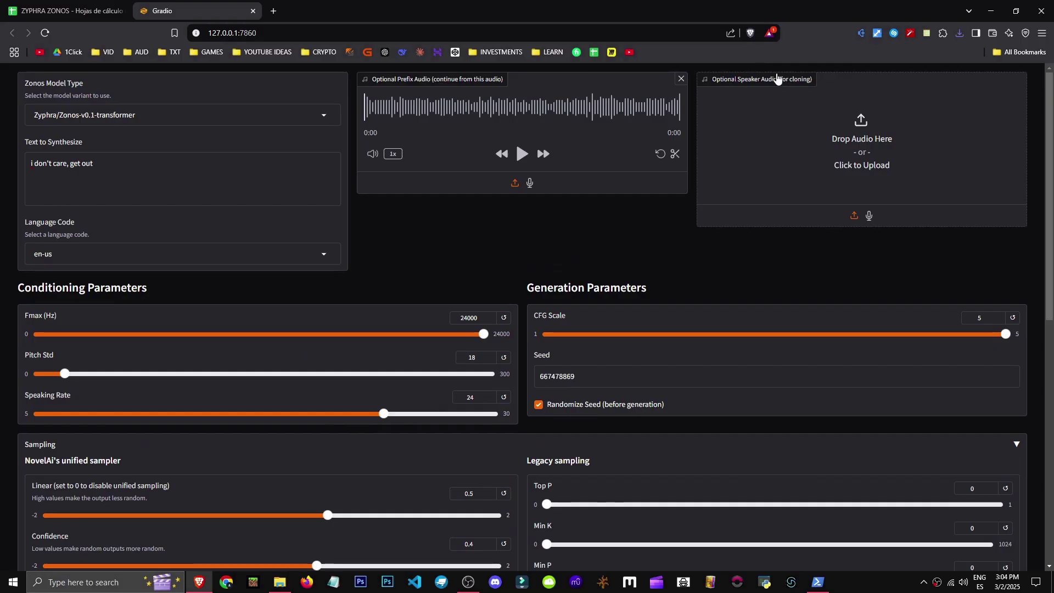
Step: Load a speaker voice sample for cloning and remove the prefix audio clip
{"action": "left_click", "coordinate": [870, 134]}
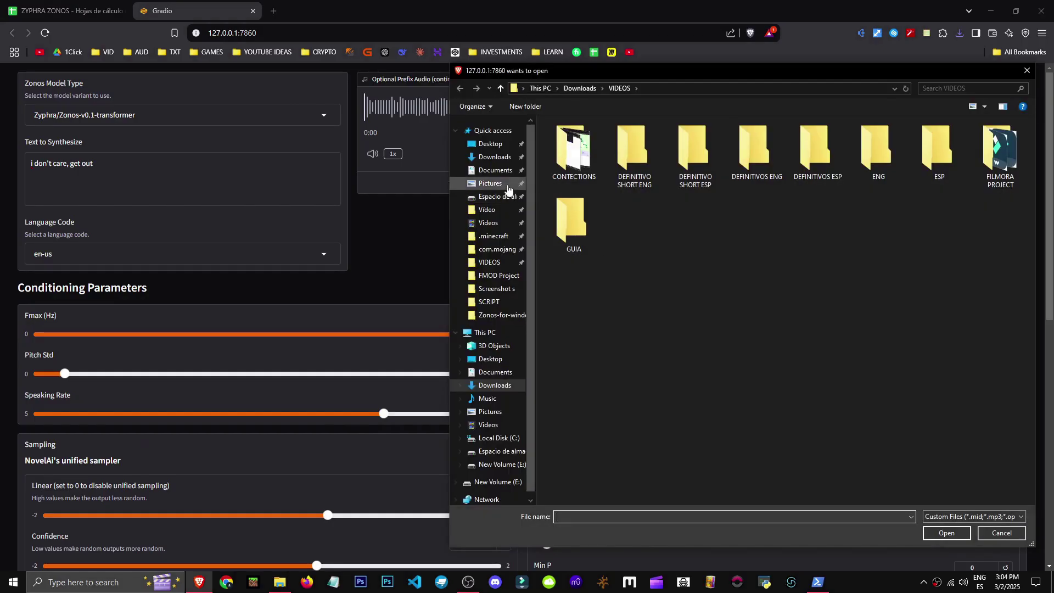
{"action": "double_click", "coordinate": [925, 153]}
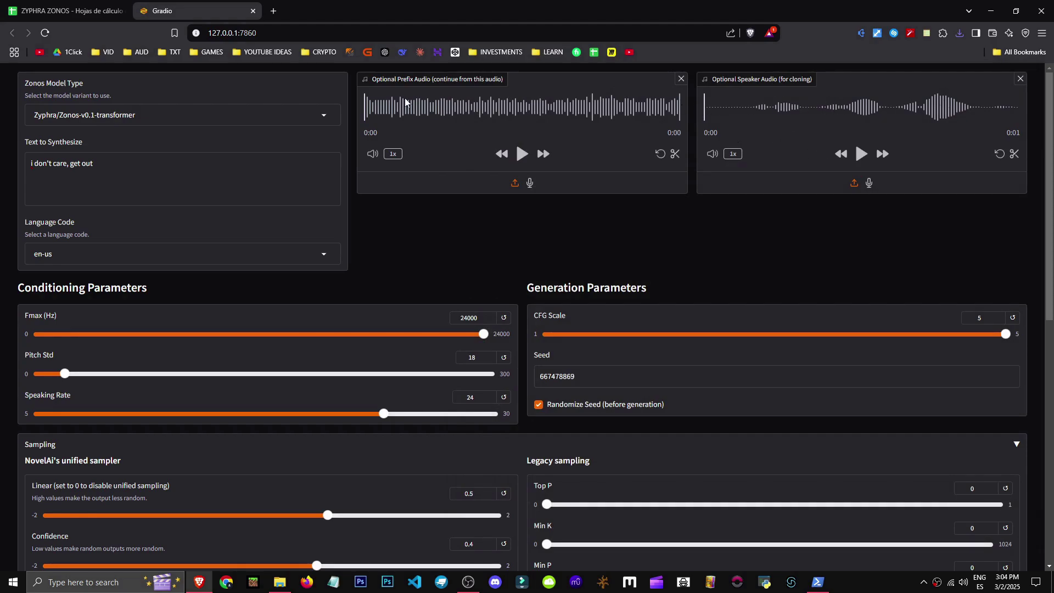
{"action": "left_click_drag", "start_coordinate": [380, 79], "coordinate": [478, 82]}
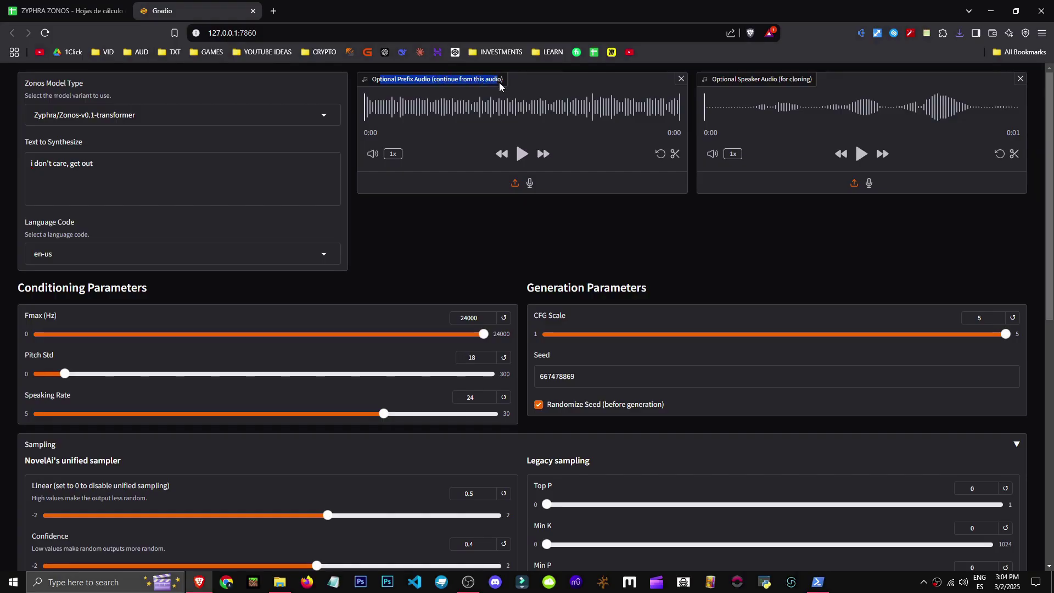
{"action": "left_click", "coordinate": [519, 153]}
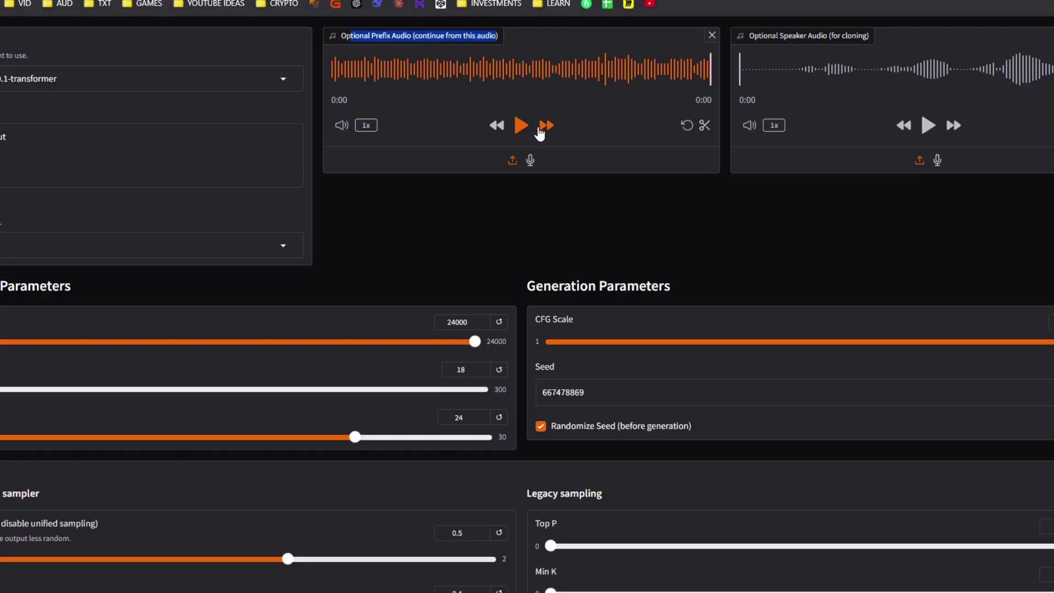
{"action": "left_click", "coordinate": [681, 78]}
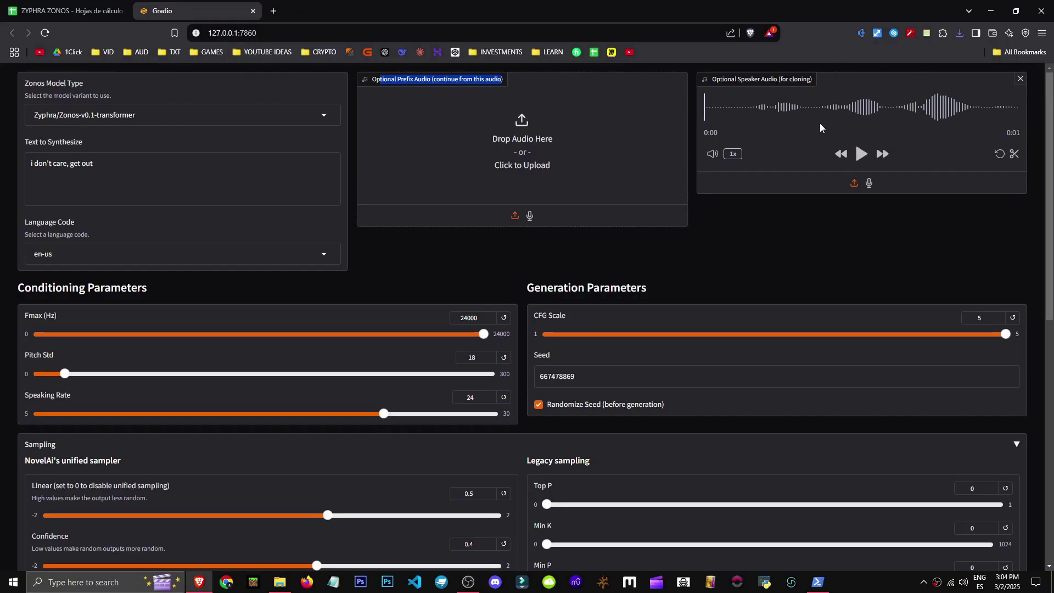
{"action": "left_click", "coordinate": [649, 218]}
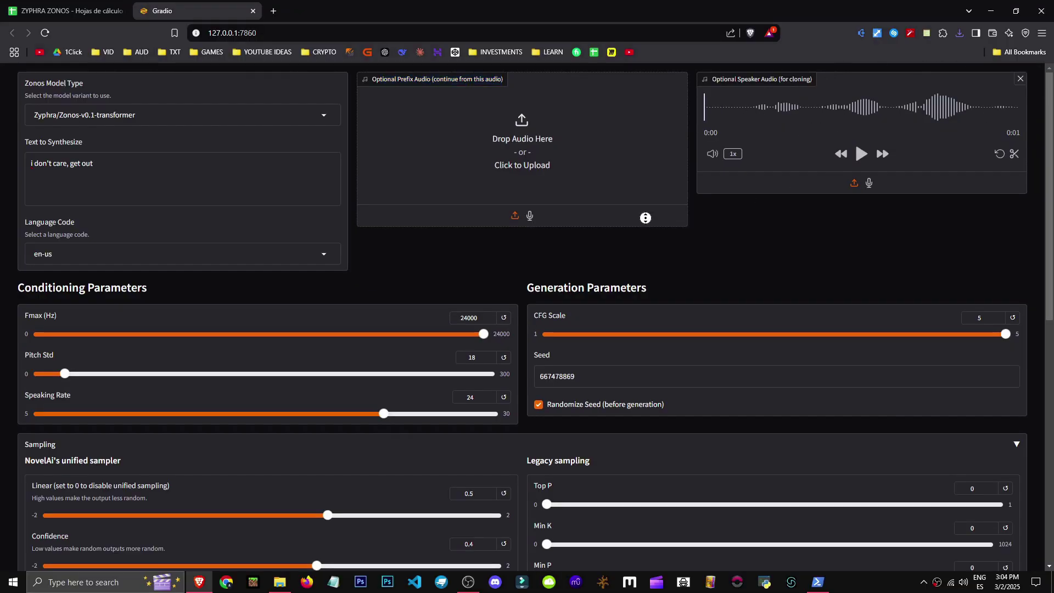
{"action": "scroll", "coordinate": [650, 217], "scroll_direction": "down", "scroll_amount": 7}
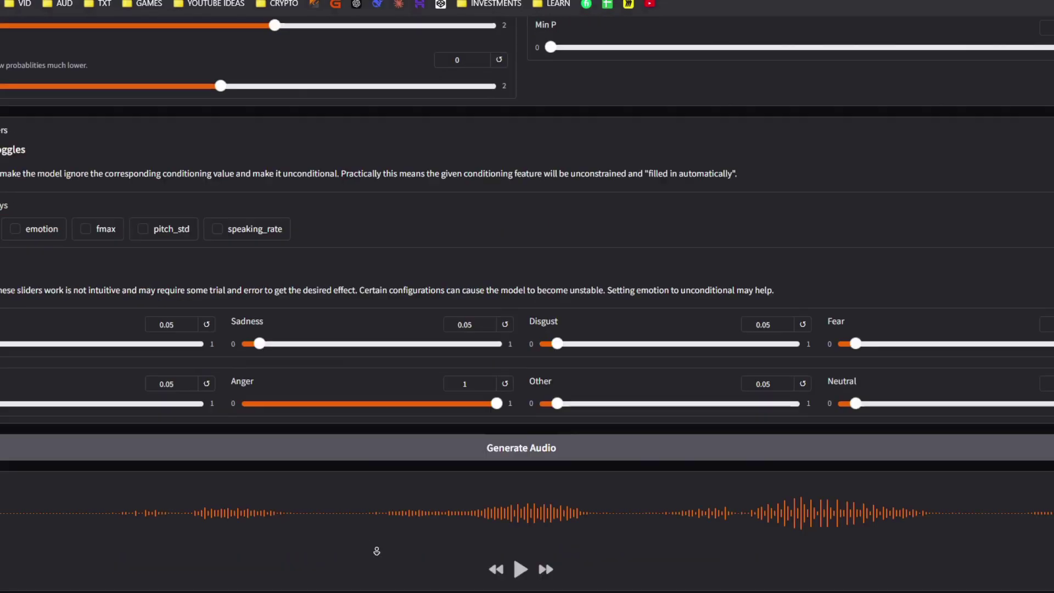
Step: Generate speech with the cloned speaker voice and watch progress in the console
{"action": "left_click", "coordinate": [625, 455]}
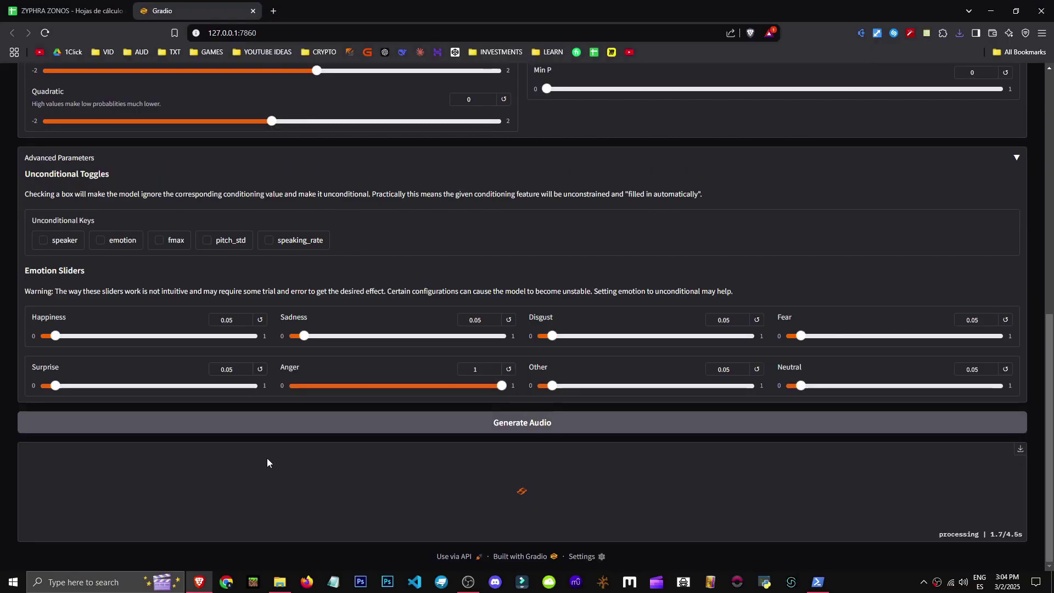
{"action": "scroll", "coordinate": [541, 245], "scroll_direction": "up", "scroll_amount": 9}
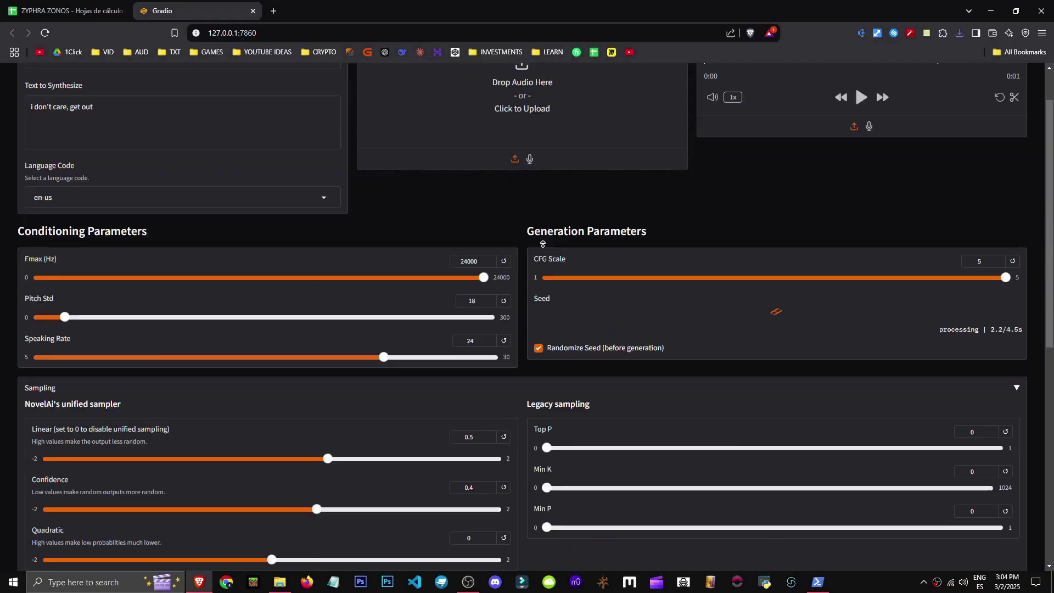
{"action": "scroll", "coordinate": [756, 261], "scroll_direction": "down", "scroll_amount": 15}
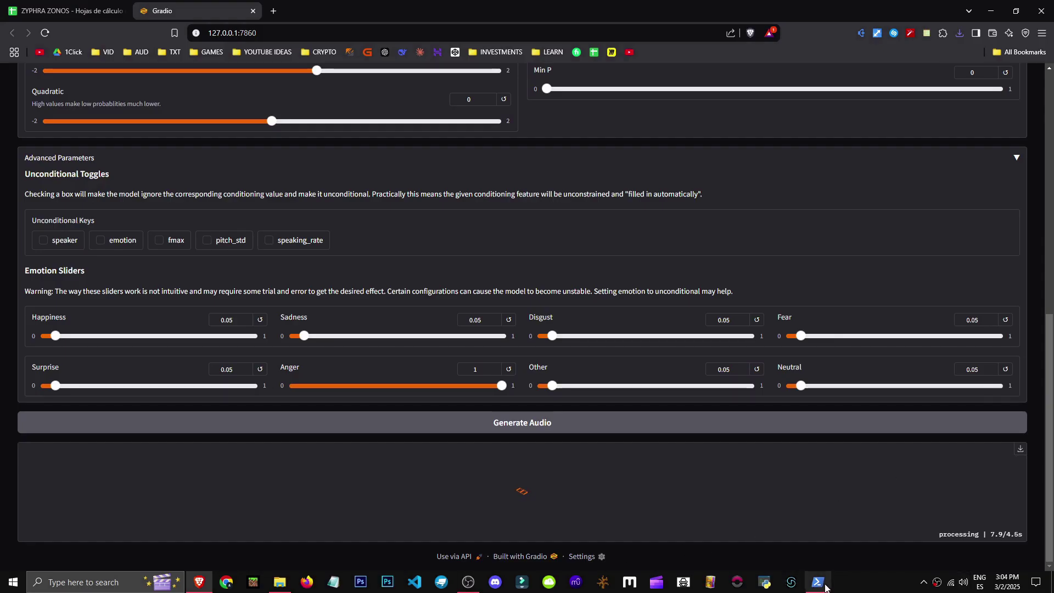
{"action": "key", "text": "alt+Tab"}
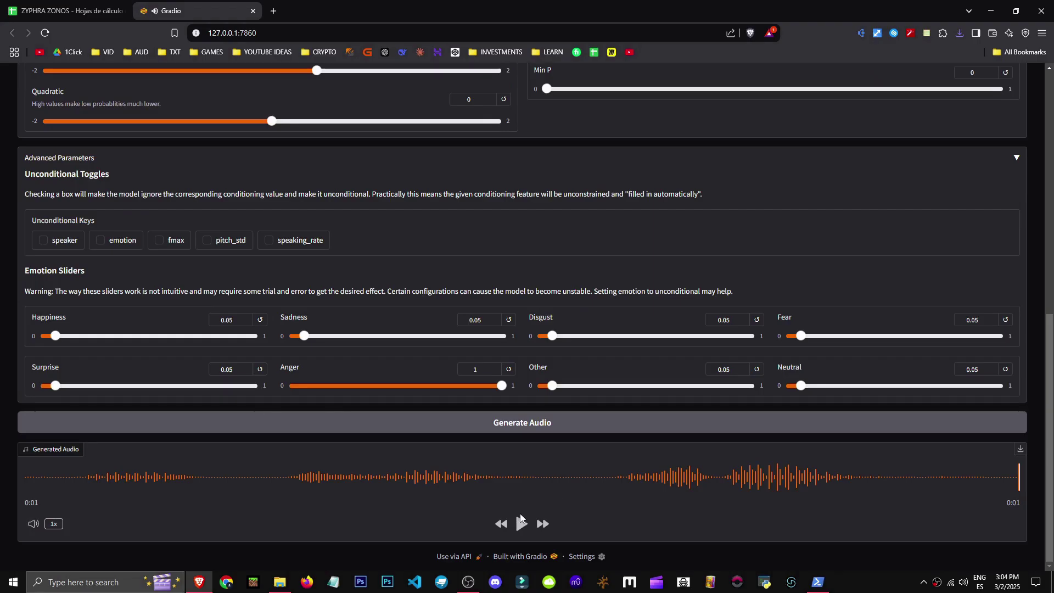
Step: Enter 'hello, could you leave?', lower Speaking Rate to 19, and generate the audio
{"action": "left_click", "coordinate": [520, 522]}
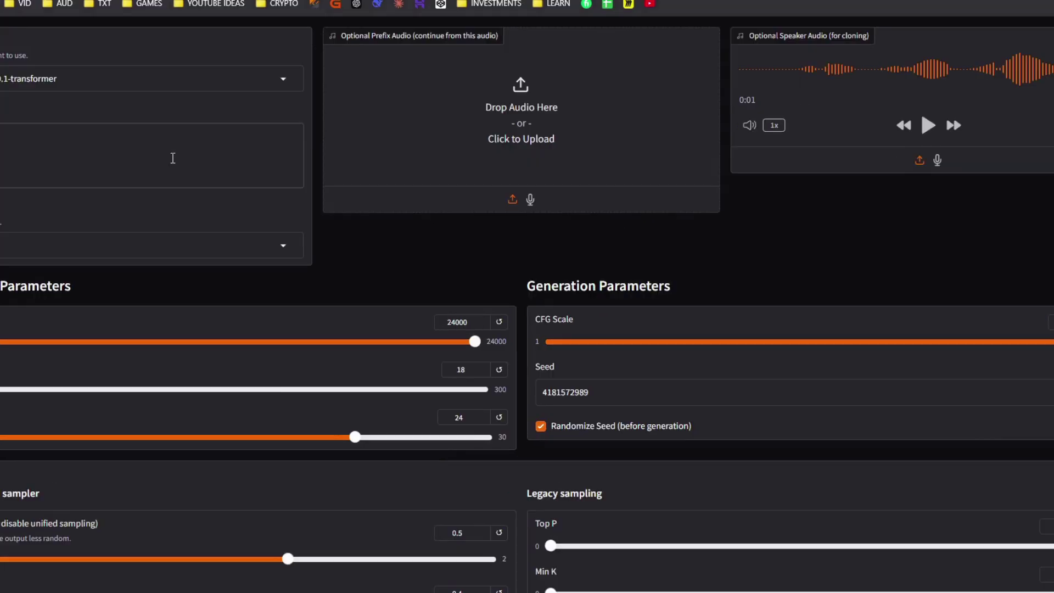
{"action": "type", "text": "hello,"}
{"action": "type", "text": " co"}
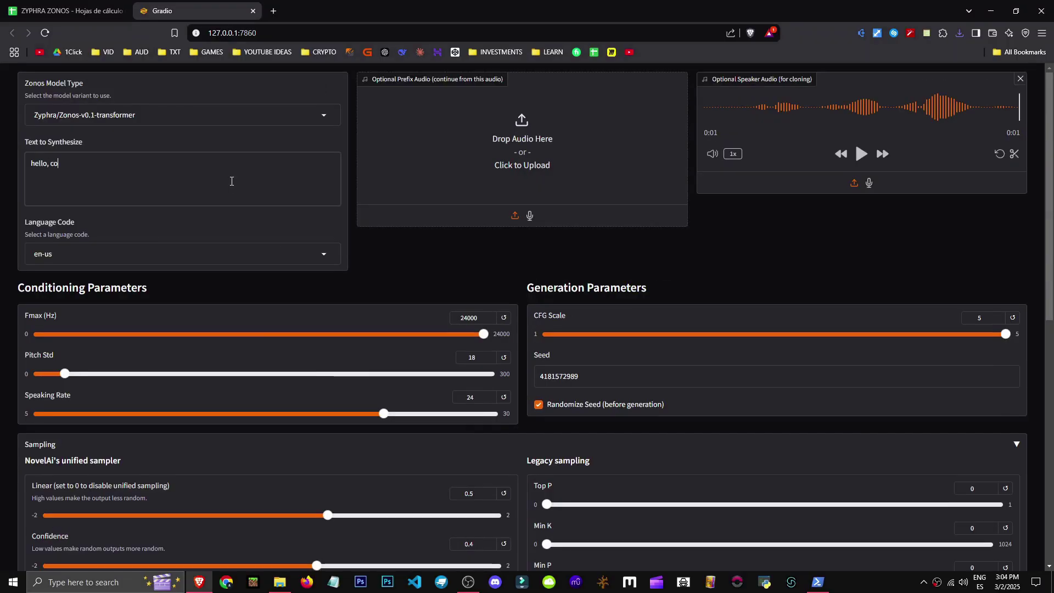
{"action": "type", "text": "uld you leave"}
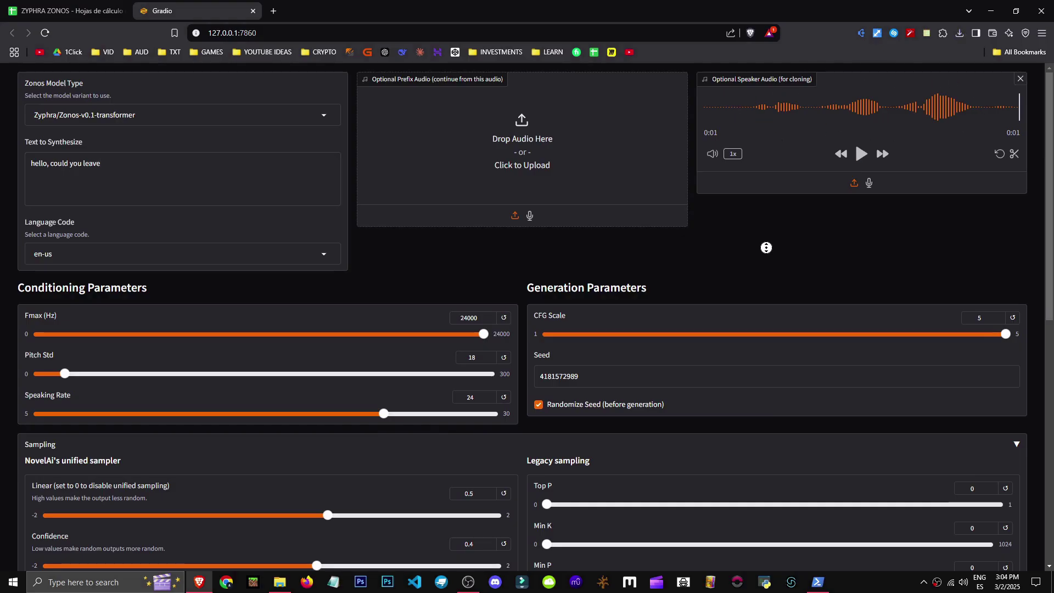
{"action": "left_click", "coordinate": [553, 423]}
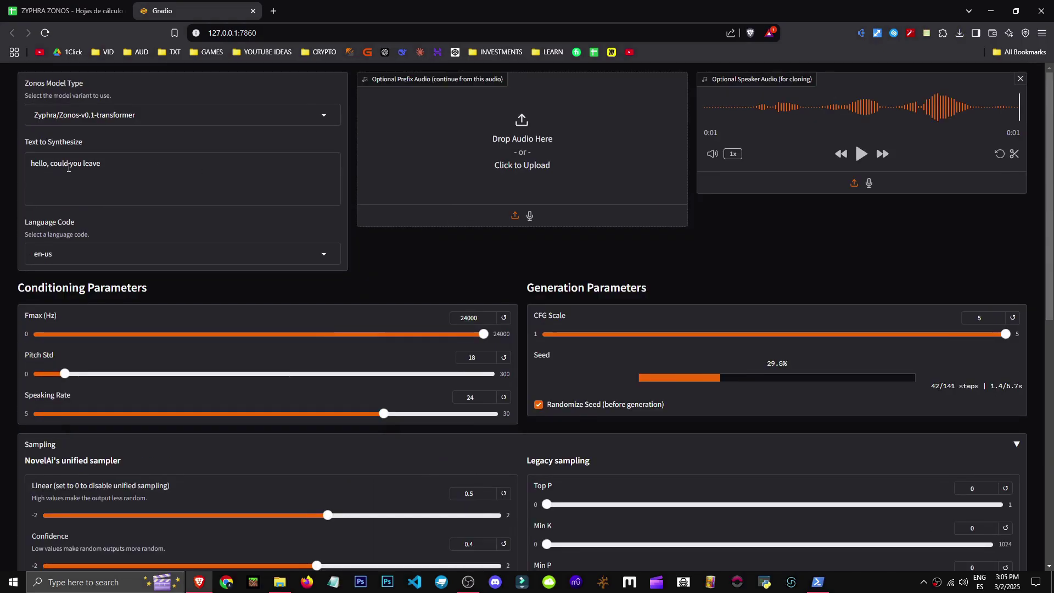
{"action": "middle_click", "coordinate": [471, 229]}
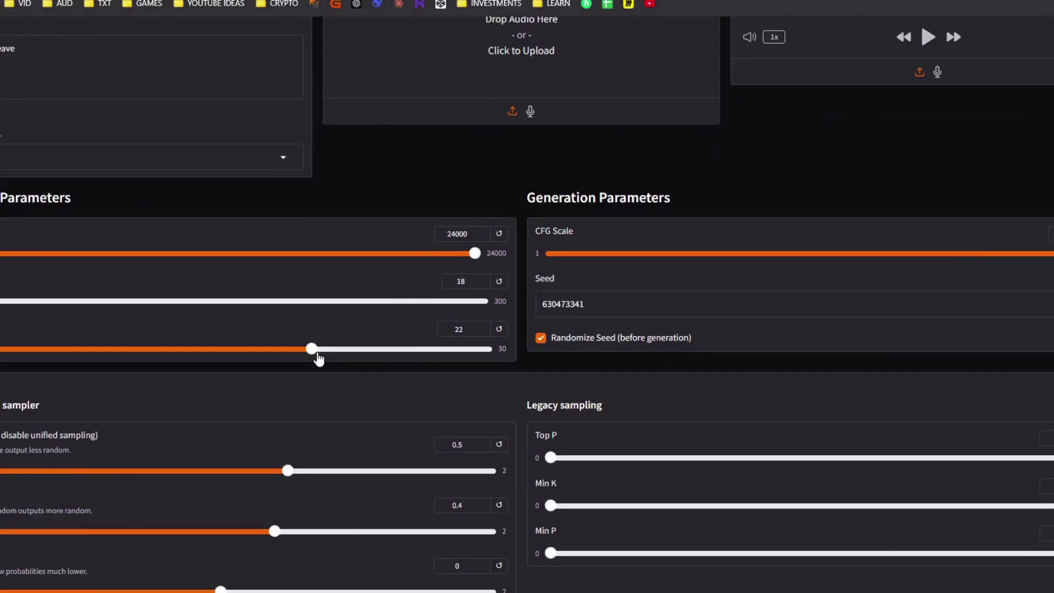
{"action": "left_click_drag", "start_coordinate": [349, 341], "coordinate": [322, 341]}
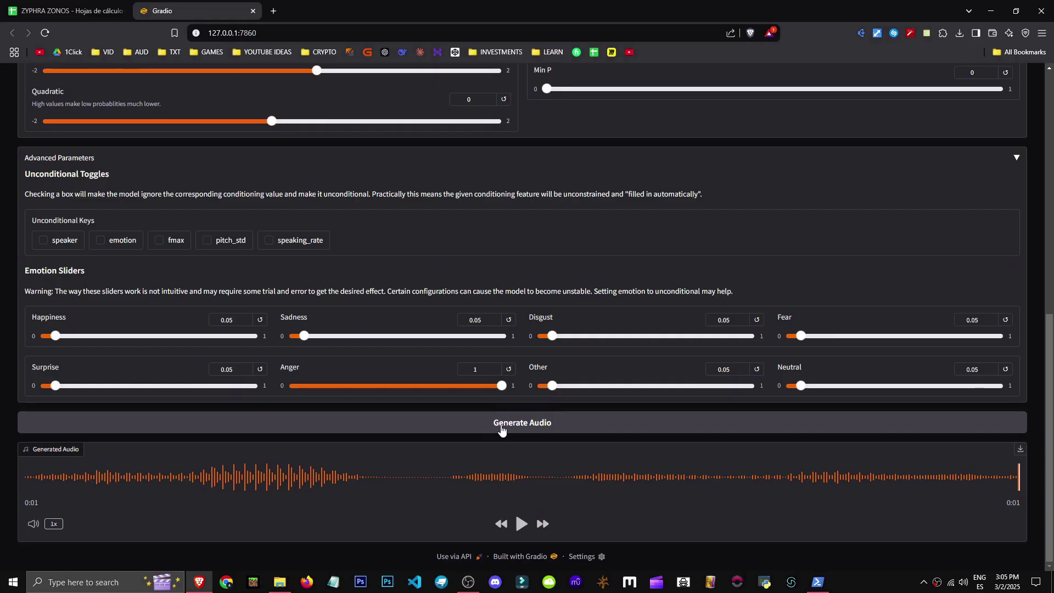
{"action": "left_click", "coordinate": [501, 430]}
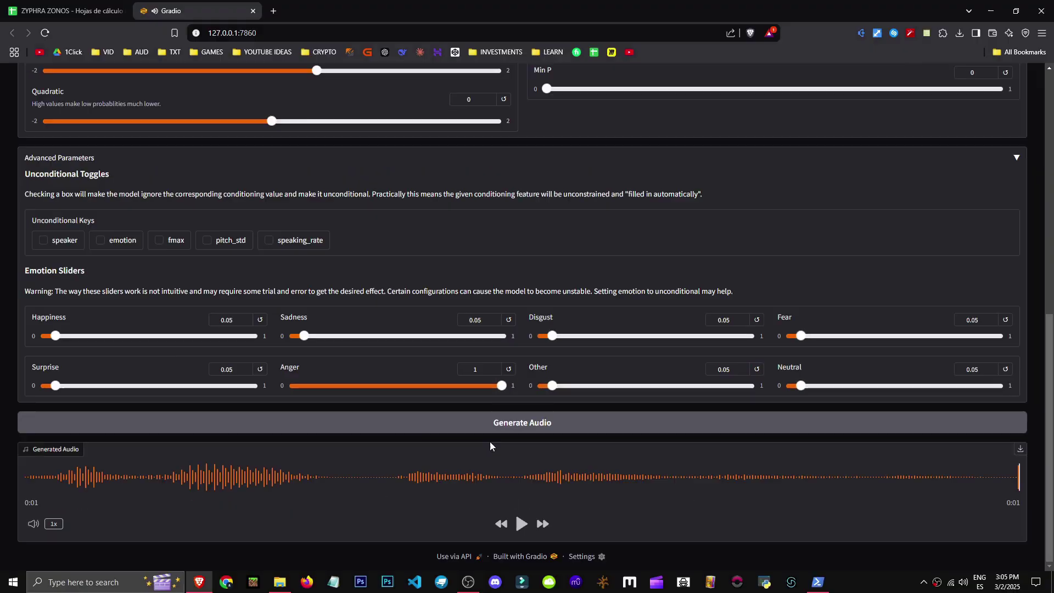
{"action": "scroll", "coordinate": [455, 452], "scroll_direction": "up", "scroll_amount": 10}
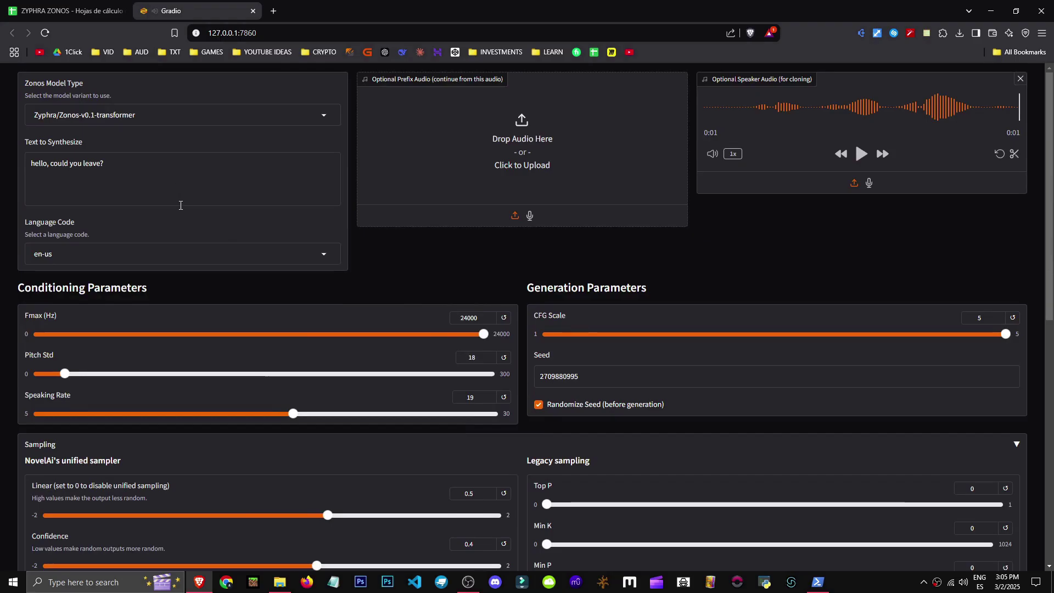
{"action": "scroll", "coordinate": [220, 351], "scroll_direction": "down", "scroll_amount": 15}
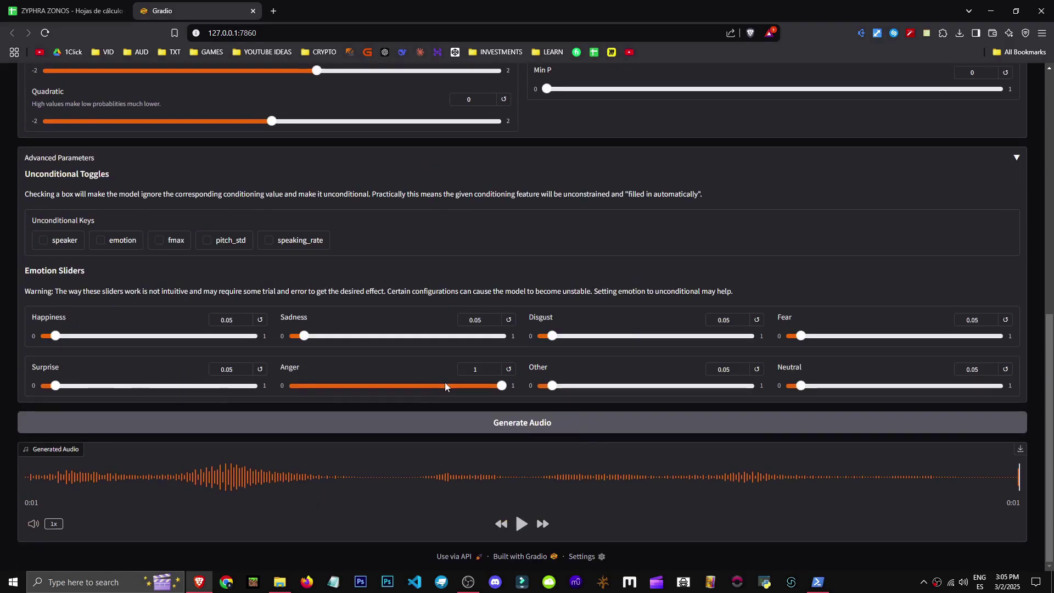
Step: Turn Anger down to near 0, generate the happy greeting, then lower Speaking Rate to 17
{"action": "left_click", "coordinate": [302, 386]}
{"action": "middle_click", "coordinate": [468, 282]}
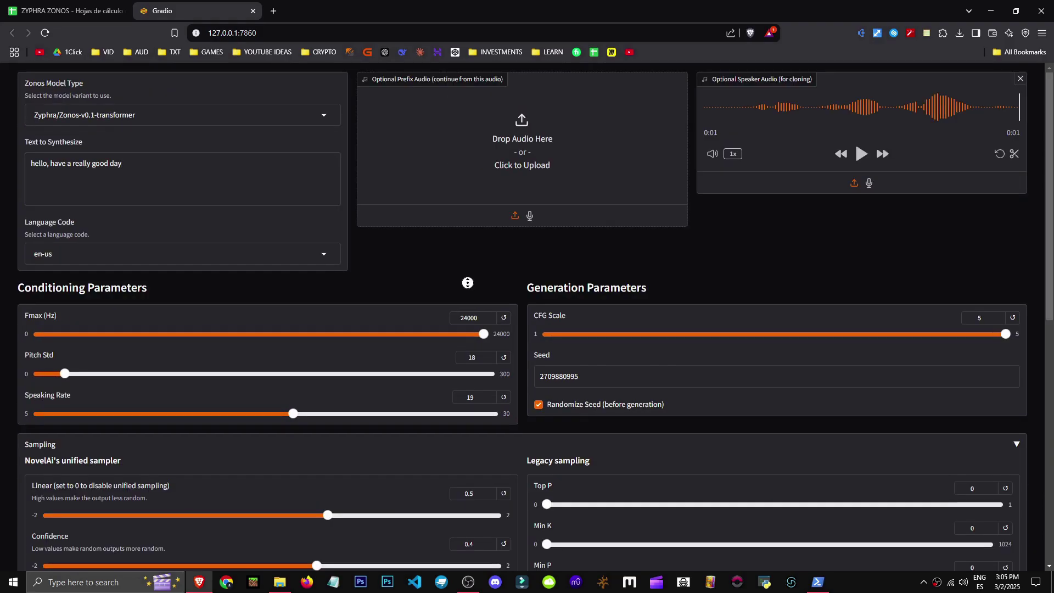
{"action": "scroll", "coordinate": [467, 283], "scroll_direction": "down", "scroll_amount": 15}
{"action": "left_click", "coordinate": [602, 423]}
{"action": "scroll", "coordinate": [645, 282], "scroll_direction": "down", "scroll_amount": 8}
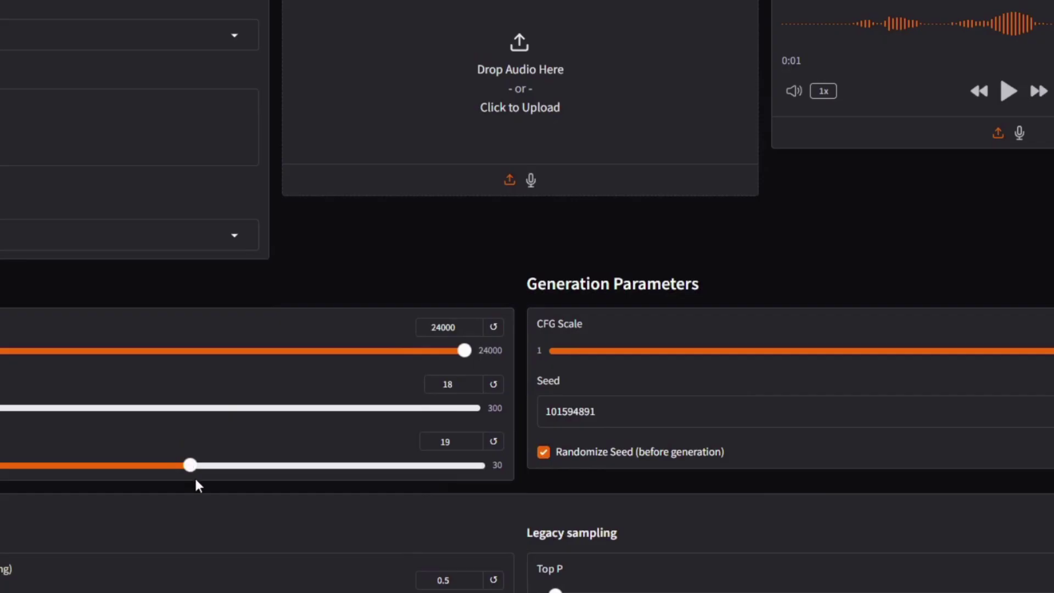
{"action": "left_click_drag", "start_coordinate": [189, 465], "coordinate": [142, 467]}
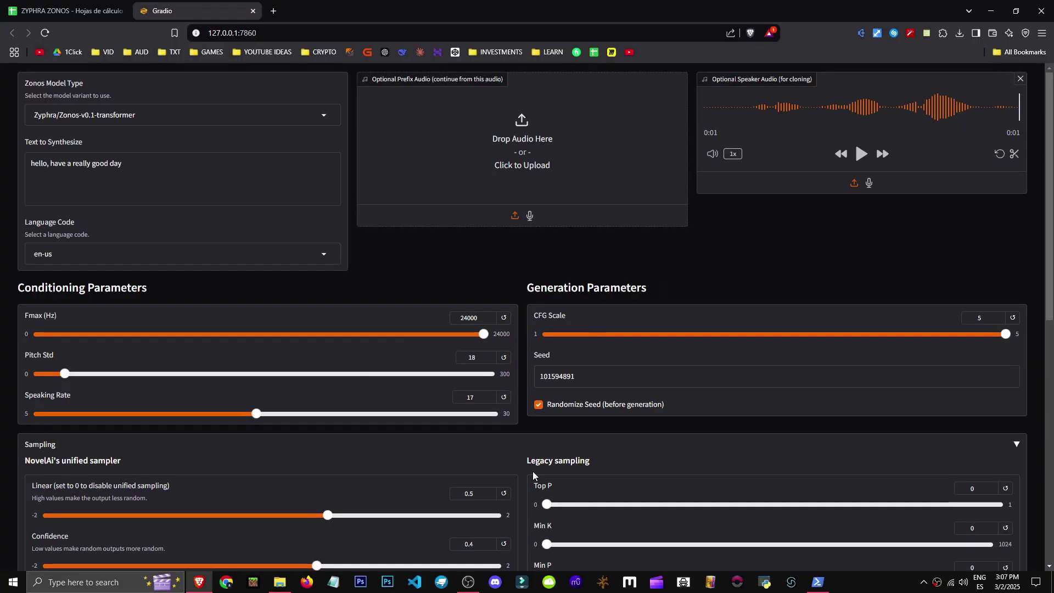
Step: Highlight the Legacy sampling heading, the unified sampler section and the Linear description
{"action": "scroll", "coordinate": [532, 472], "scroll_direction": "down", "scroll_amount": 2}
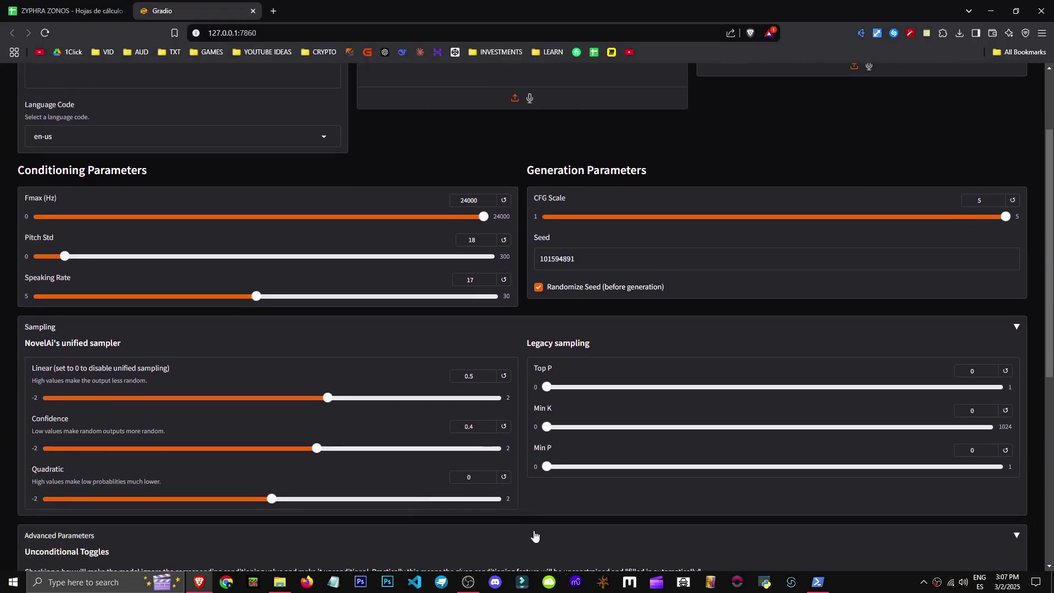
{"action": "left_click_drag", "start_coordinate": [526, 344], "coordinate": [643, 336]}
{"action": "left_click", "coordinate": [644, 337]}
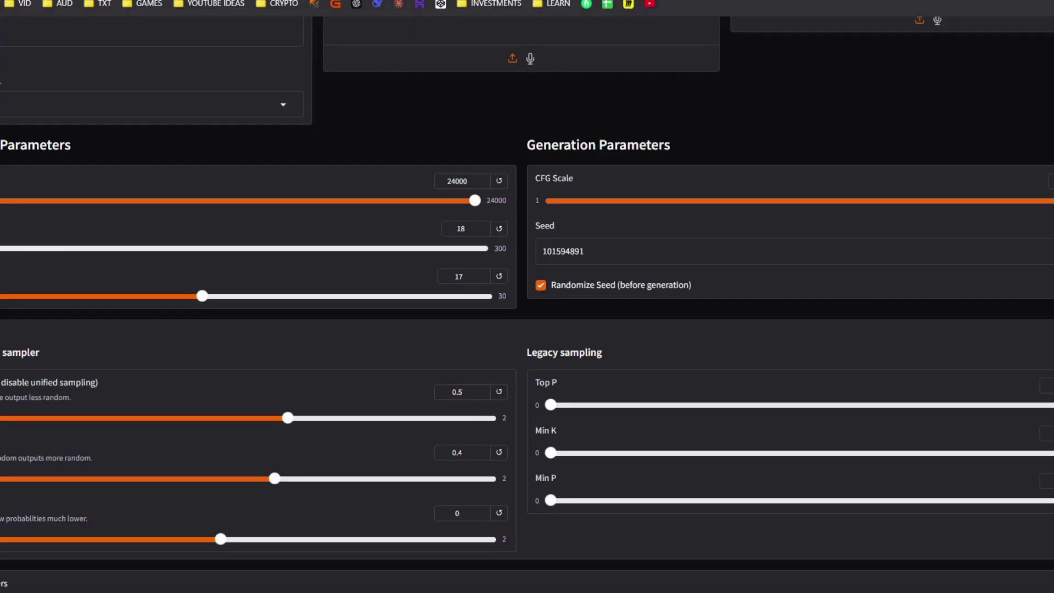
{"action": "left_click_drag", "start_coordinate": [24, 343], "coordinate": [525, 514]}
{"action": "left_click", "coordinate": [536, 522]}
{"action": "left_click_drag", "start_coordinate": [0, 396], "coordinate": [83, 392]}
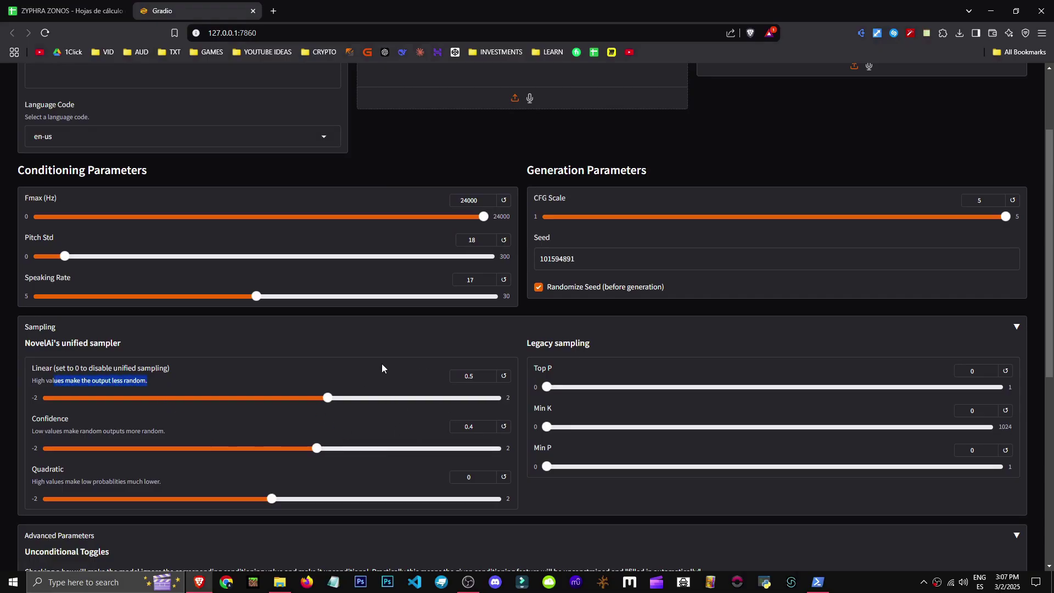
{"action": "left_click", "coordinate": [381, 362]}
Step: Select the Linear value 0.5, then collapse the Sampling section
{"action": "double_click", "coordinate": [459, 376]}
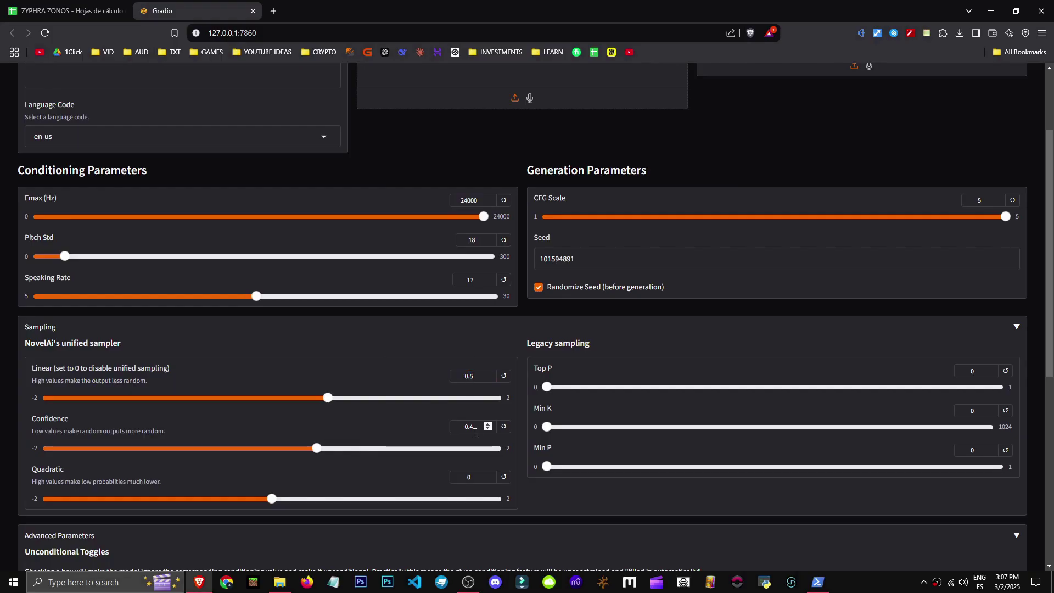
{"action": "left_click", "coordinate": [419, 328]}
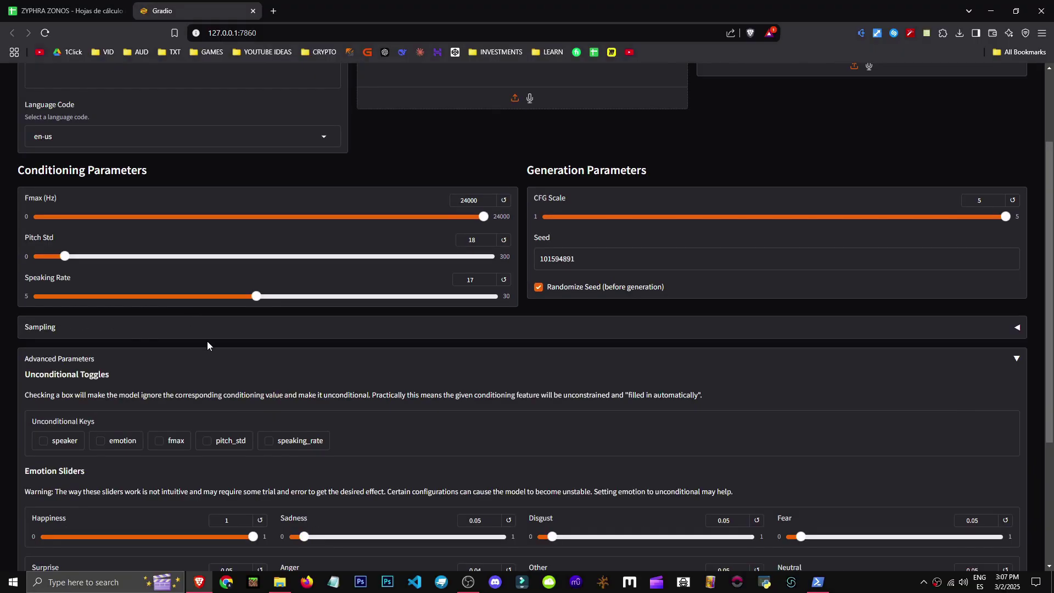
{"action": "left_click", "coordinate": [209, 332]}
{"action": "left_click", "coordinate": [501, 330]}
{"action": "scroll", "coordinate": [520, 268], "scroll_direction": "up", "scroll_amount": 2}
Step: Remove the speaker cloning clip, lower CFG Scale from 5 to 2.02, and set Pitch Std 84
{"action": "left_click_drag", "start_coordinate": [123, 164], "coordinate": [2, 158]}
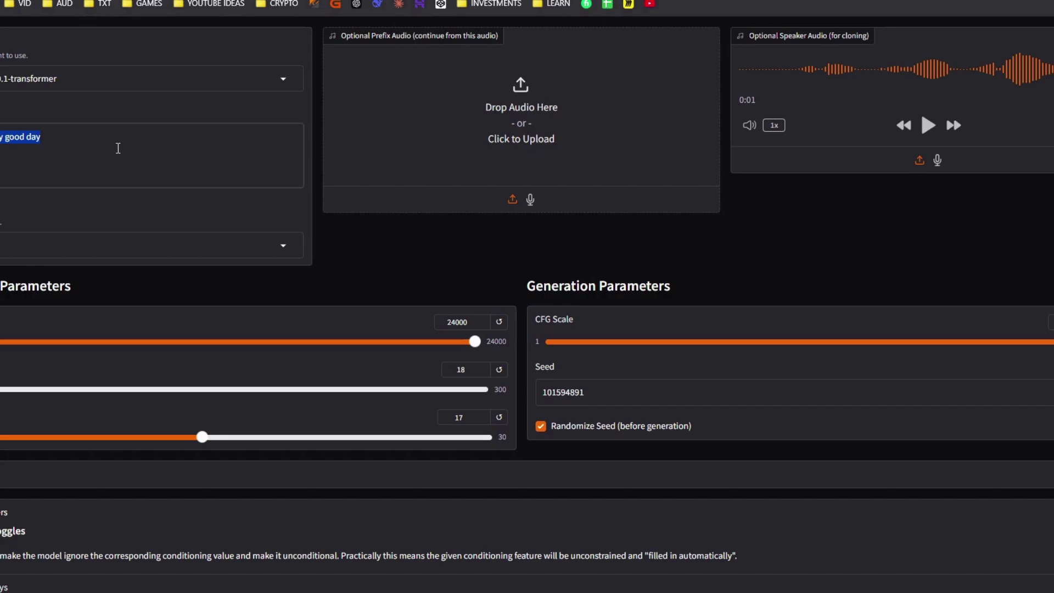
{"action": "left_click", "coordinate": [1020, 77]}
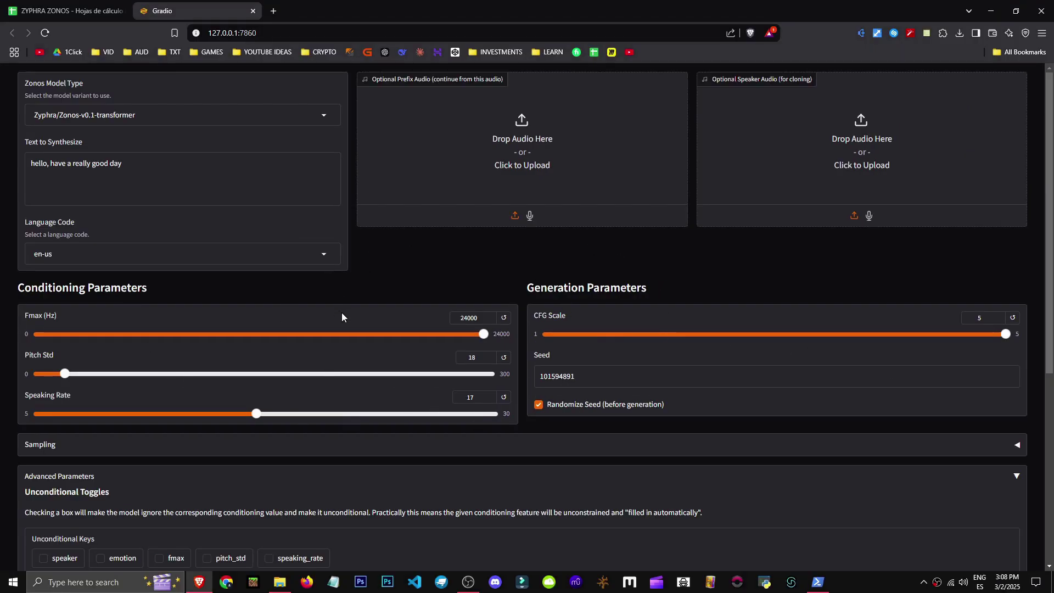
{"action": "left_click_drag", "start_coordinate": [914, 333], "coordinate": [664, 336]}
{"action": "left_click_drag", "start_coordinate": [64, 373], "coordinate": [165, 384]}
{"action": "scroll", "coordinate": [217, 328], "scroll_direction": "down", "scroll_amount": 2}
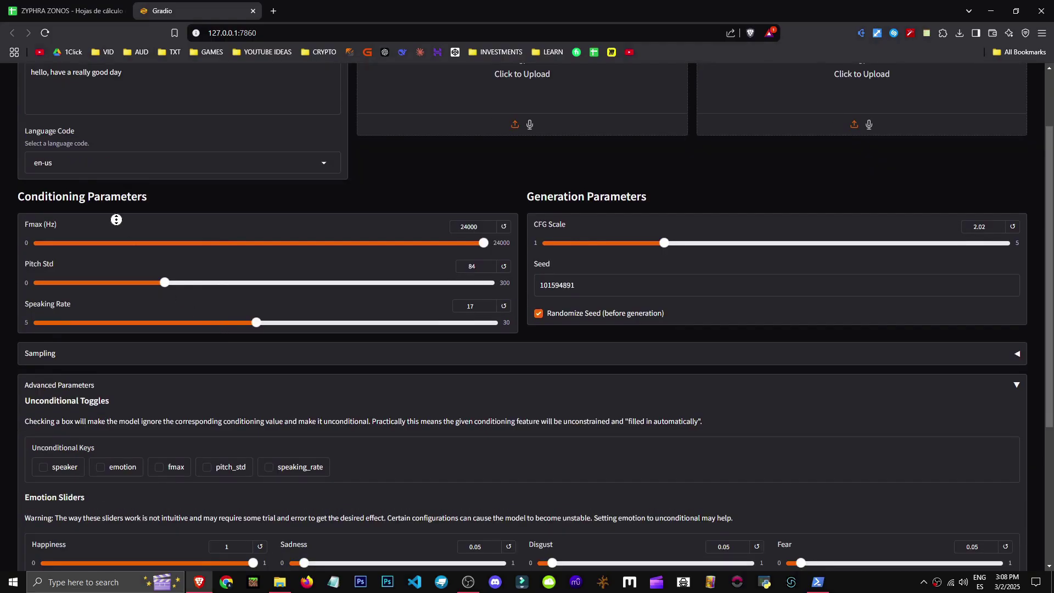
{"action": "scroll", "coordinate": [117, 220], "scroll_direction": "up", "scroll_amount": 2}
{"action": "left_click_drag", "start_coordinate": [137, 165], "coordinate": [2, 171]}
{"action": "left_click", "coordinate": [335, 299]}
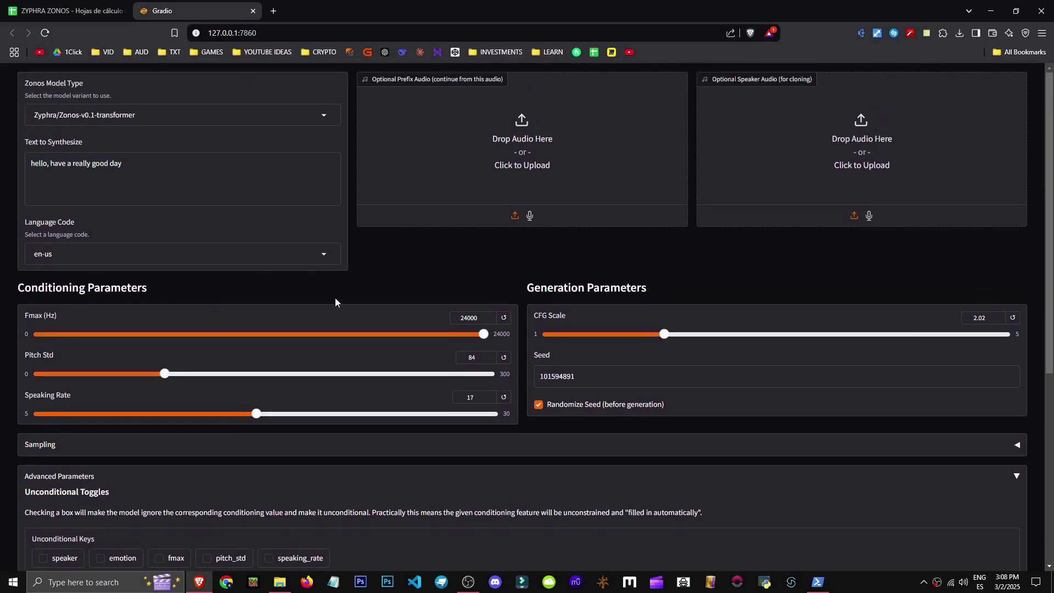
Step: Select the Text to Synthesize contents to rework them into '¡hello!, ¡have a really, good day!'
{"action": "scroll", "coordinate": [336, 302], "scroll_direction": "down", "scroll_amount": 7}
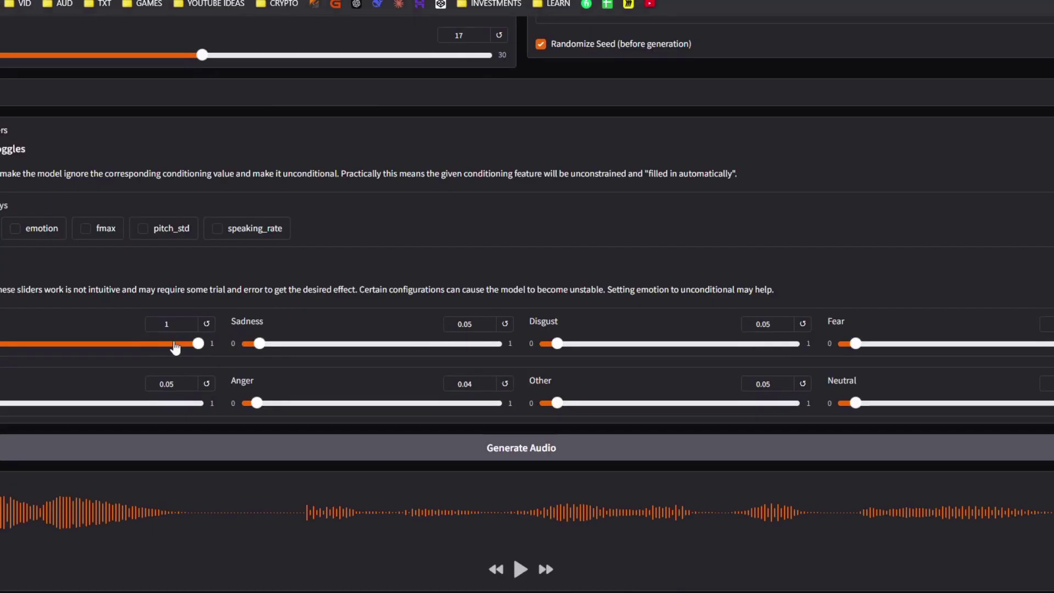
{"action": "scroll", "coordinate": [176, 348], "scroll_direction": "up", "scroll_amount": 7}
{"action": "left_click", "coordinate": [51, 163]}
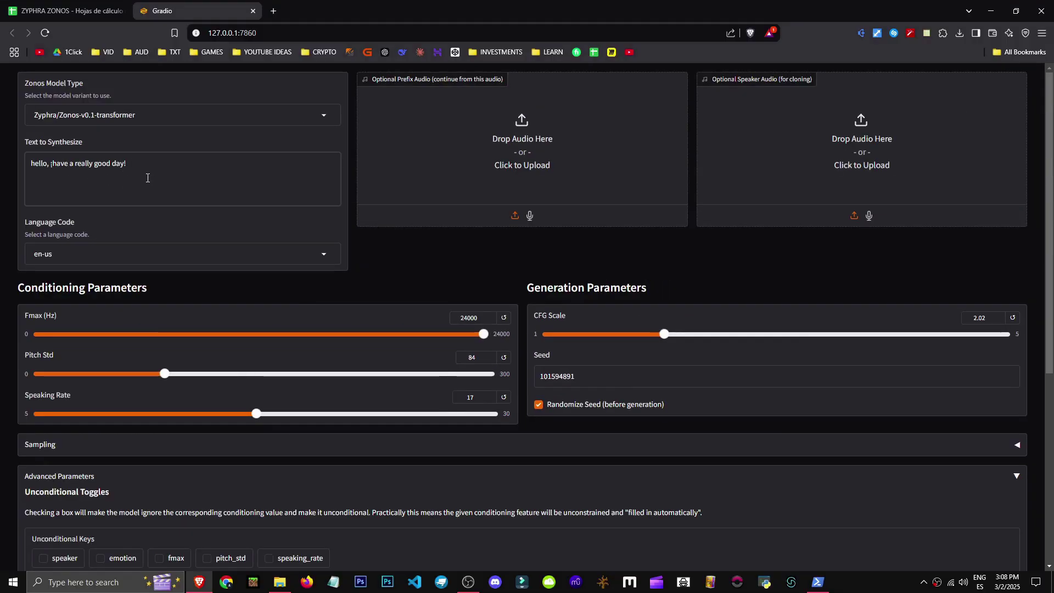
{"action": "key", "text": "ctrl+a"}
{"action": "left_click", "coordinate": [101, 221]}
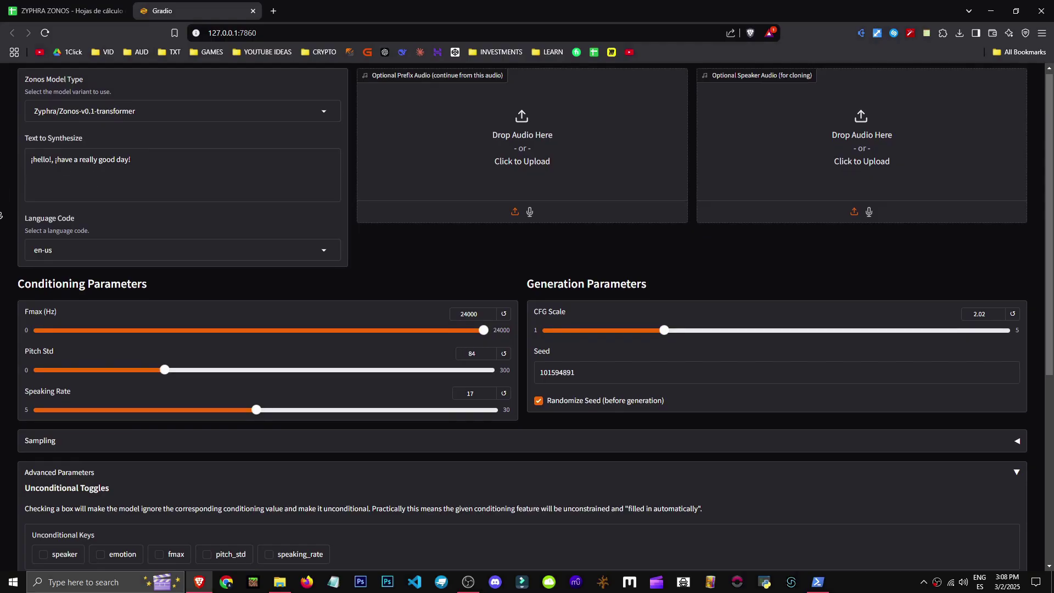
{"action": "scroll", "coordinate": [1, 216], "scroll_direction": "down", "scroll_amount": 3}
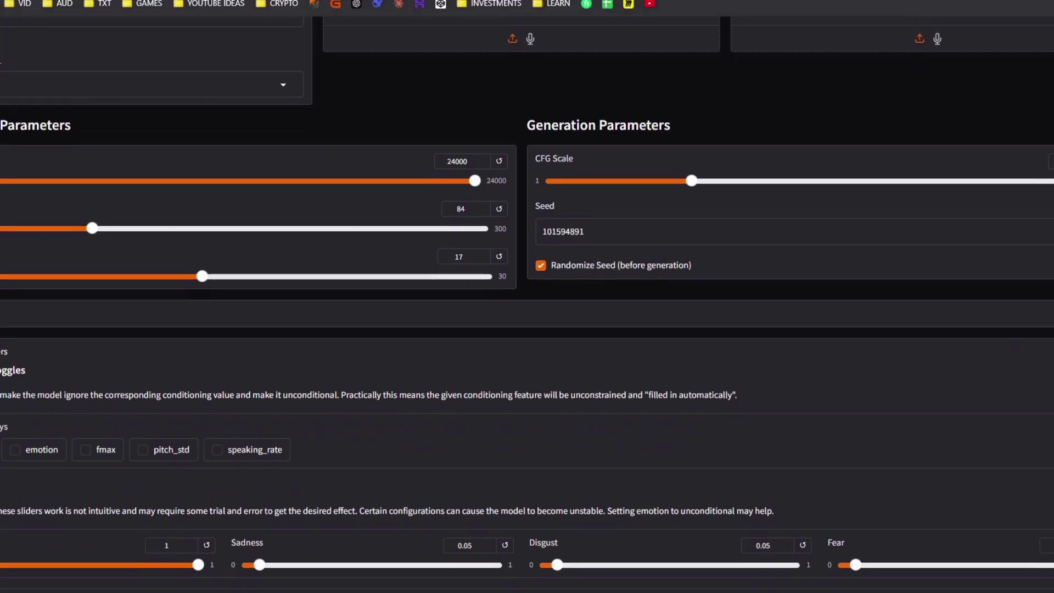
{"action": "scroll", "coordinate": [1, 215], "scroll_direction": "up", "scroll_amount": 3}
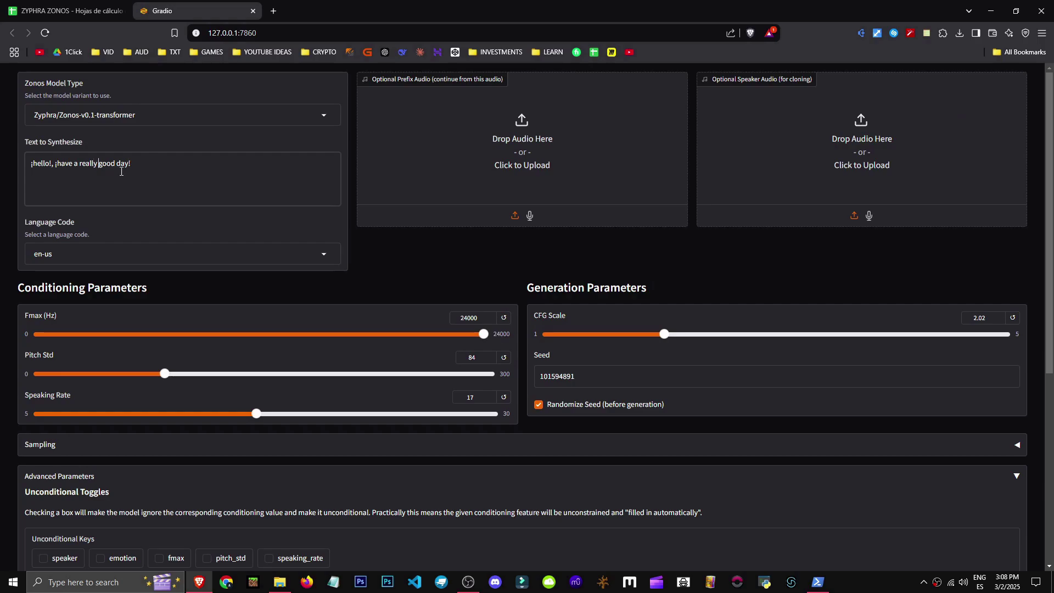
{"action": "scroll", "coordinate": [66, 173], "scroll_direction": "down", "scroll_amount": 1}
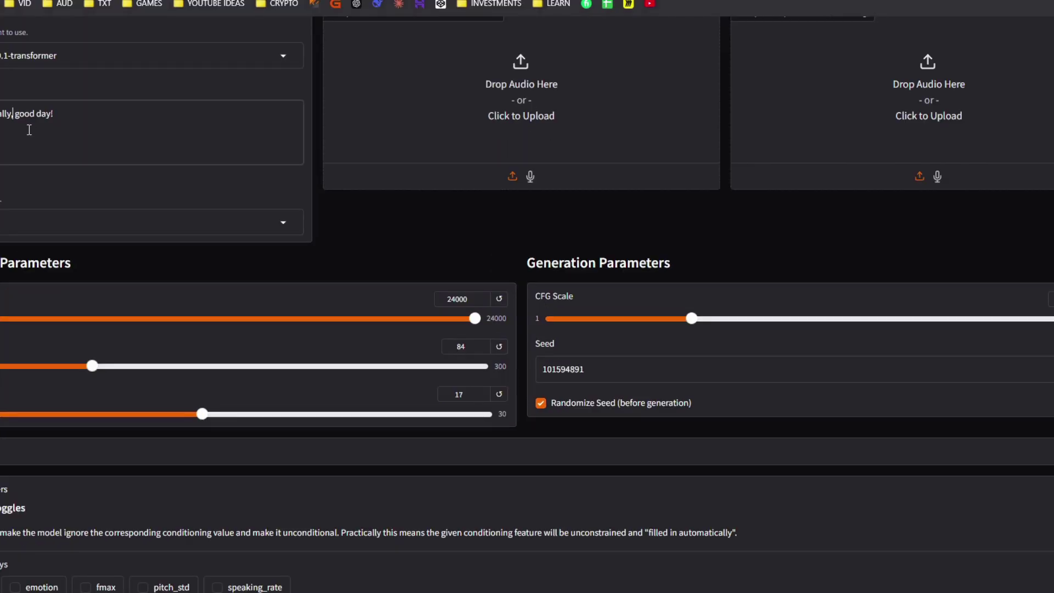
{"action": "scroll", "coordinate": [100, 165], "scroll_direction": "down", "scroll_amount": 2}
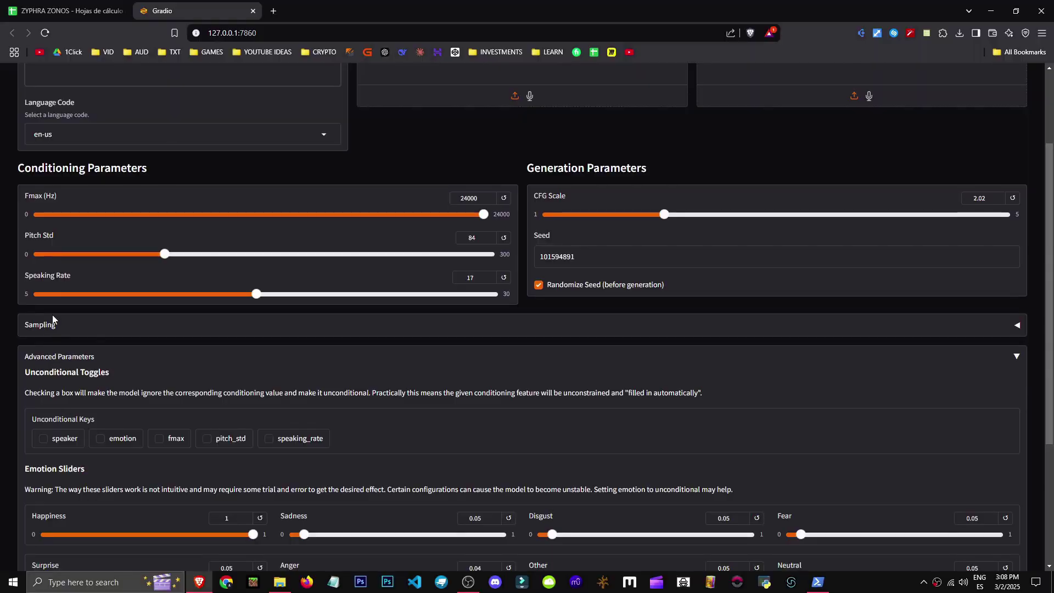
{"action": "scroll", "coordinate": [11, 220], "scroll_direction": "up", "scroll_amount": 3}
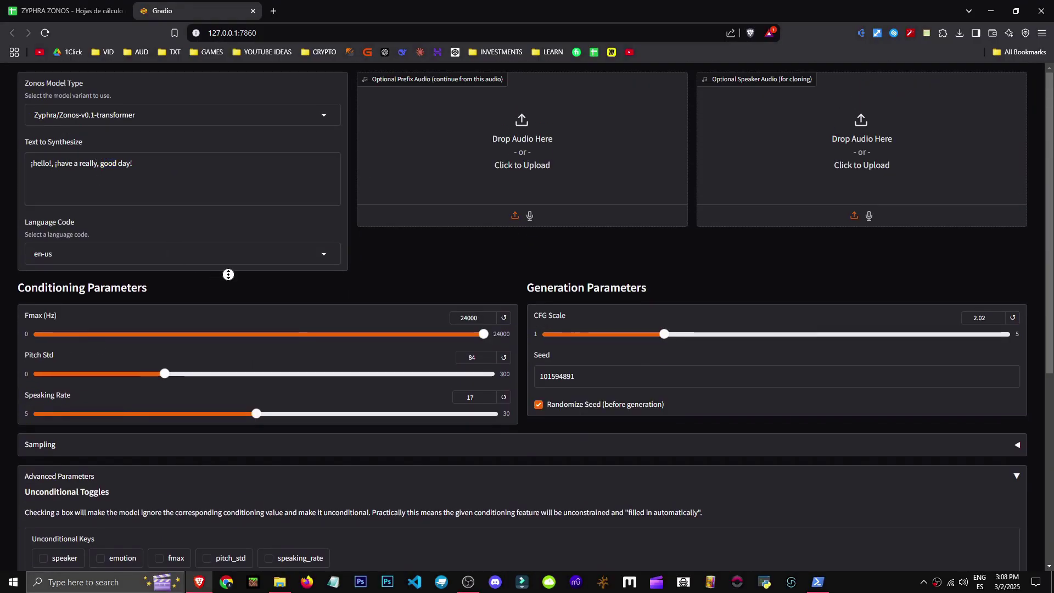
{"action": "scroll", "coordinate": [226, 274], "scroll_direction": "down", "scroll_amount": 4}
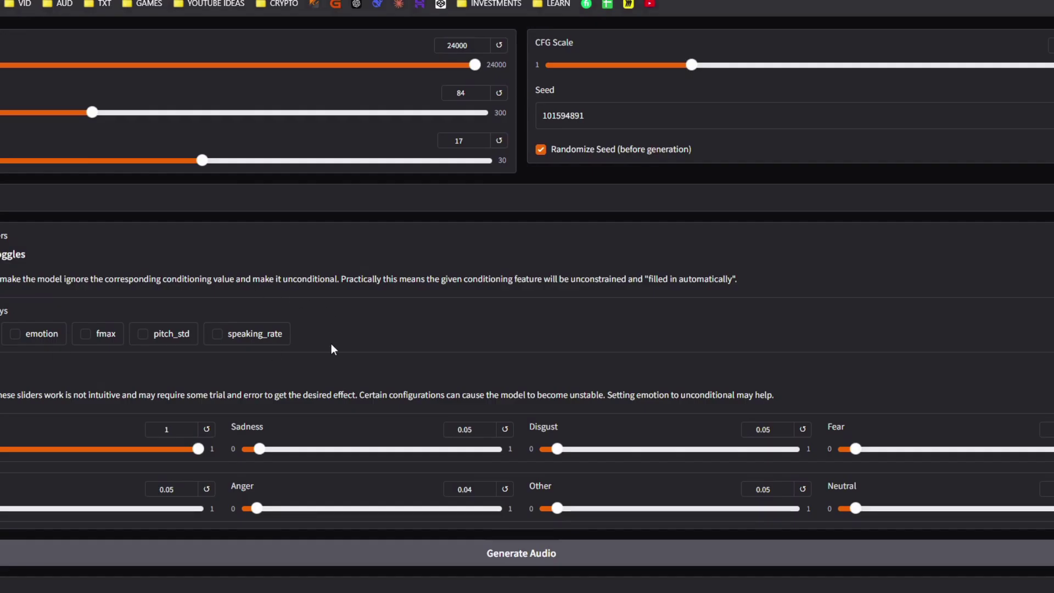
Step: Raise Surprise to 0.4 and generate the happy greeting clip
{"action": "scroll", "coordinate": [364, 340], "scroll_direction": "up", "scroll_amount": 2}
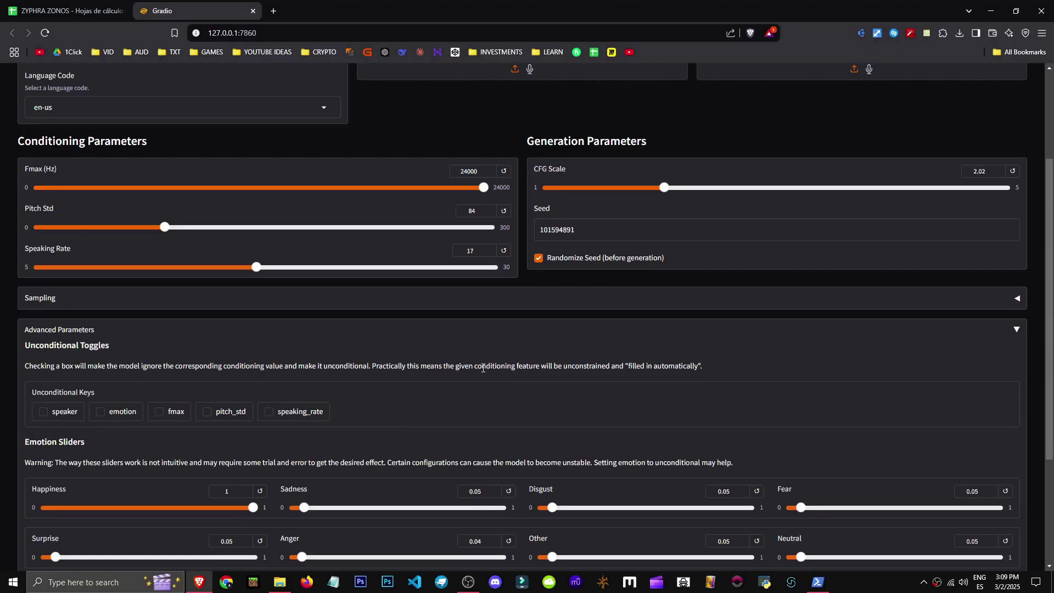
{"action": "scroll", "coordinate": [483, 367], "scroll_direction": "down", "scroll_amount": 3}
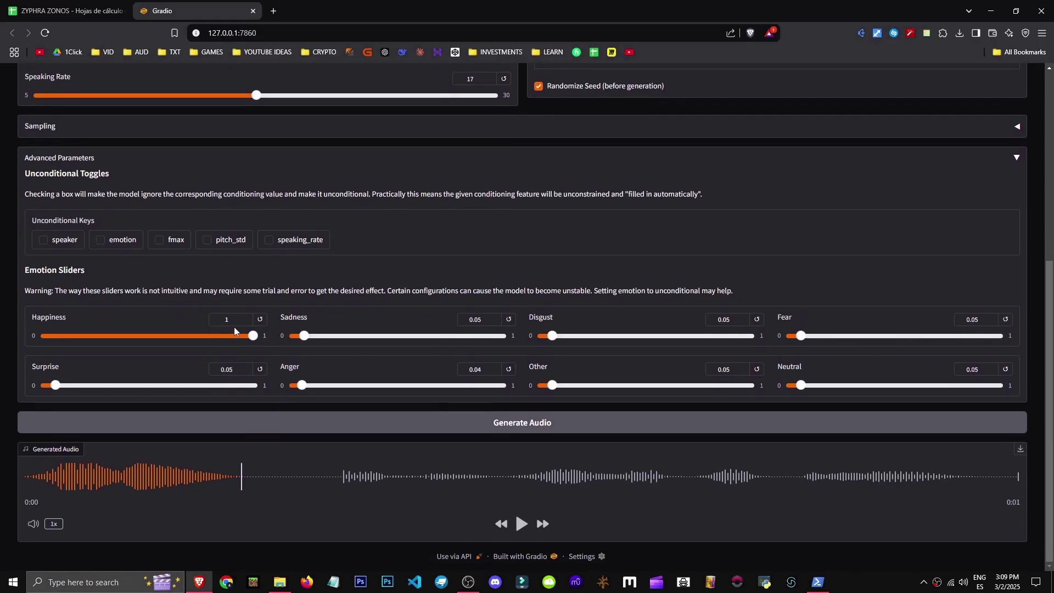
{"action": "left_click", "coordinate": [128, 385]}
{"action": "left_click", "coordinate": [397, 422]}
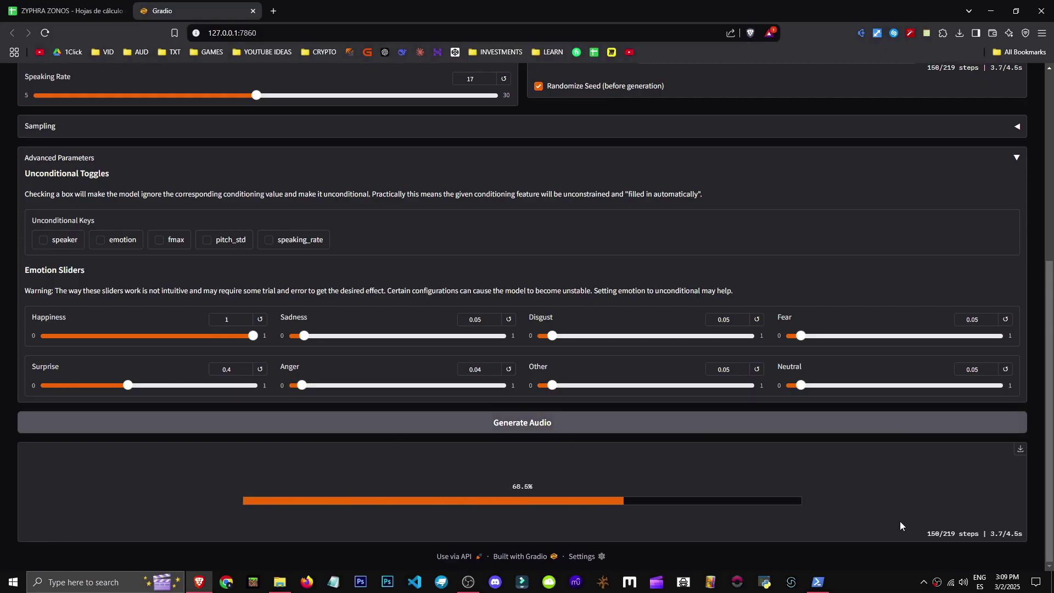
Step: Increase Pitch Std from 84 to 117 and regenerate the greeting audio
{"action": "scroll", "coordinate": [735, 456], "scroll_direction": "up", "scroll_amount": 6}
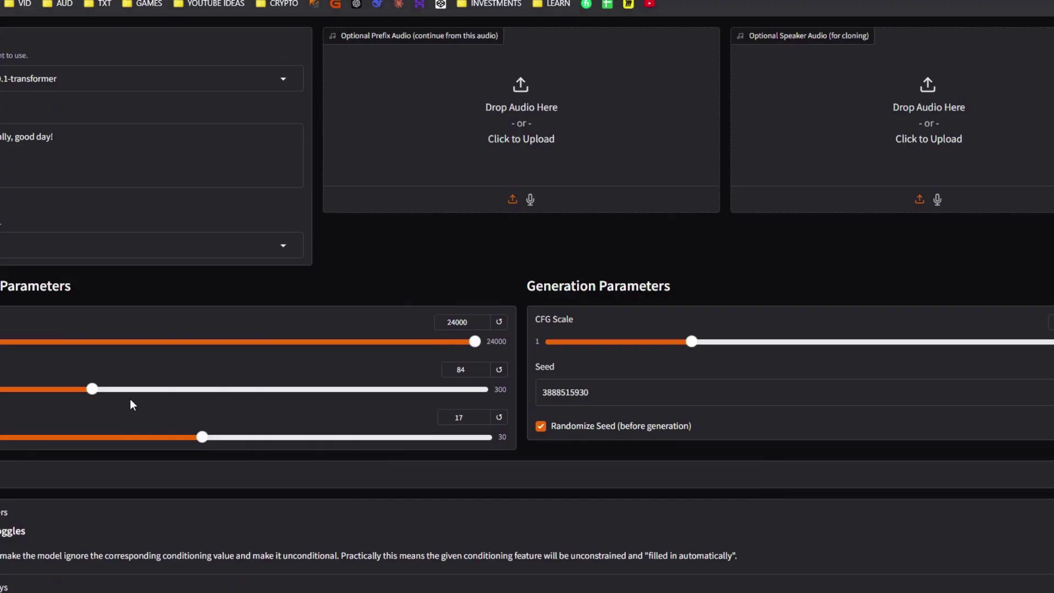
{"action": "scroll", "coordinate": [197, 454], "scroll_direction": "down", "scroll_amount": 6}
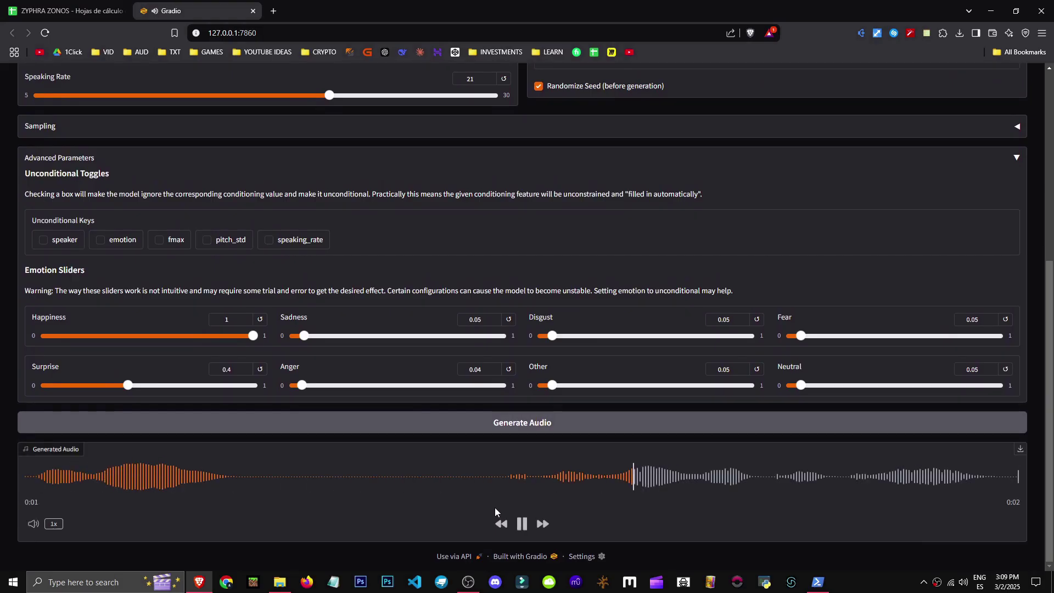
{"action": "scroll", "coordinate": [816, 220], "scroll_direction": "up", "scroll_amount": 6}
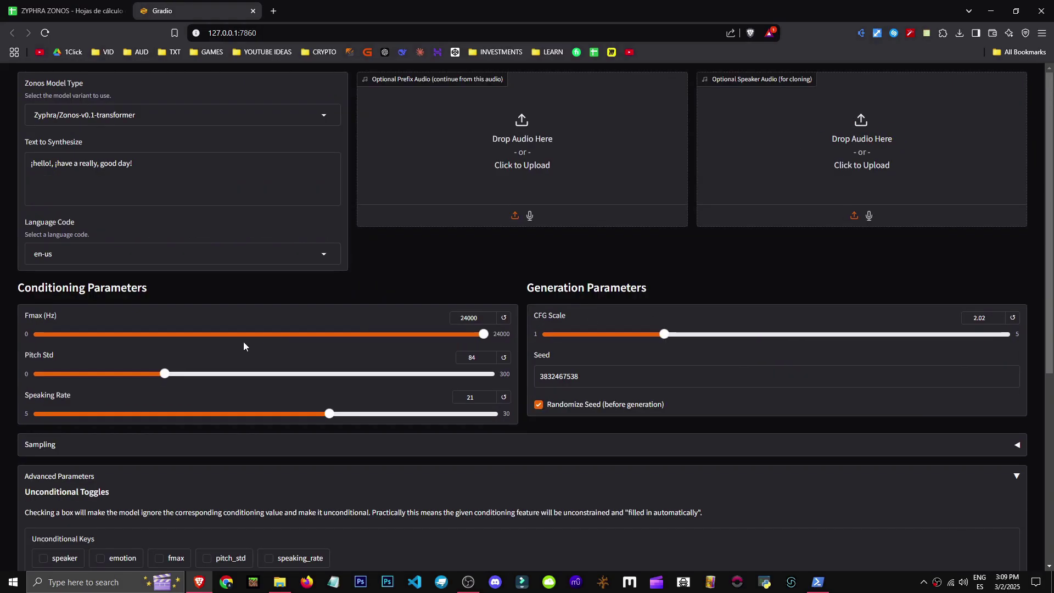
{"action": "left_click_drag", "start_coordinate": [165, 375], "coordinate": [214, 384]}
{"action": "scroll", "coordinate": [275, 396], "scroll_direction": "down", "scroll_amount": 6}
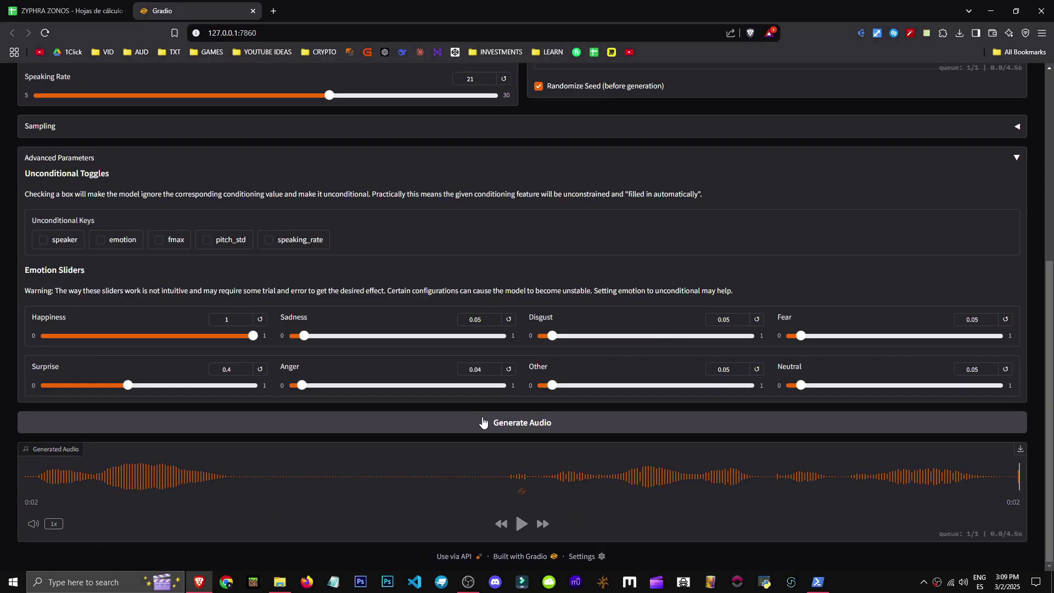
{"action": "left_click", "coordinate": [476, 421]}
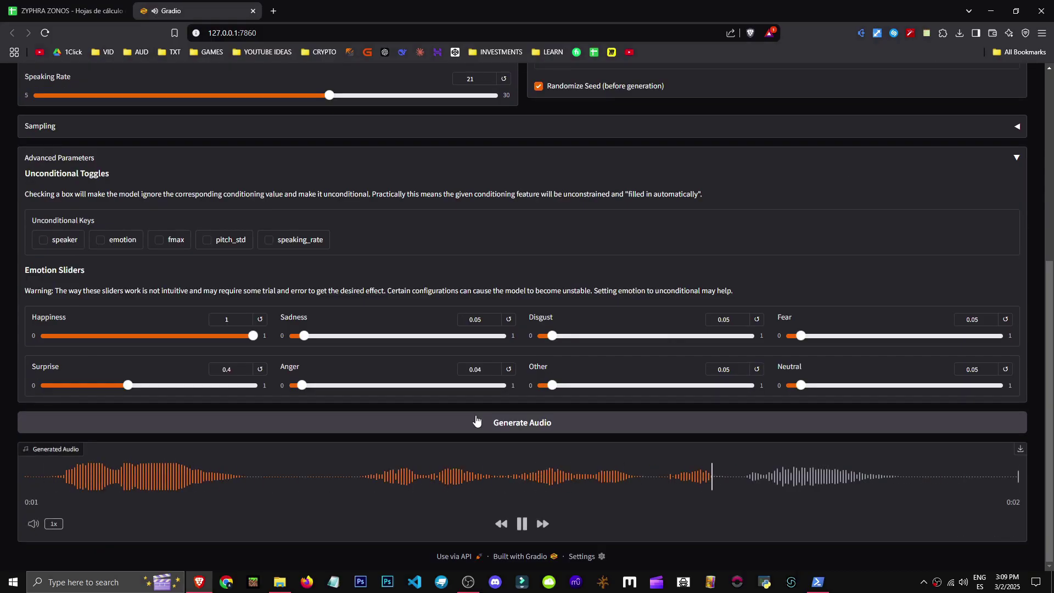
{"action": "scroll", "coordinate": [476, 421], "scroll_direction": "up", "scroll_amount": 6}
Step: Push Pitch Std toward its maximum, regenerate the greeting, and play the new clip
{"action": "left_click_drag", "start_coordinate": [222, 377], "coordinate": [477, 379]}
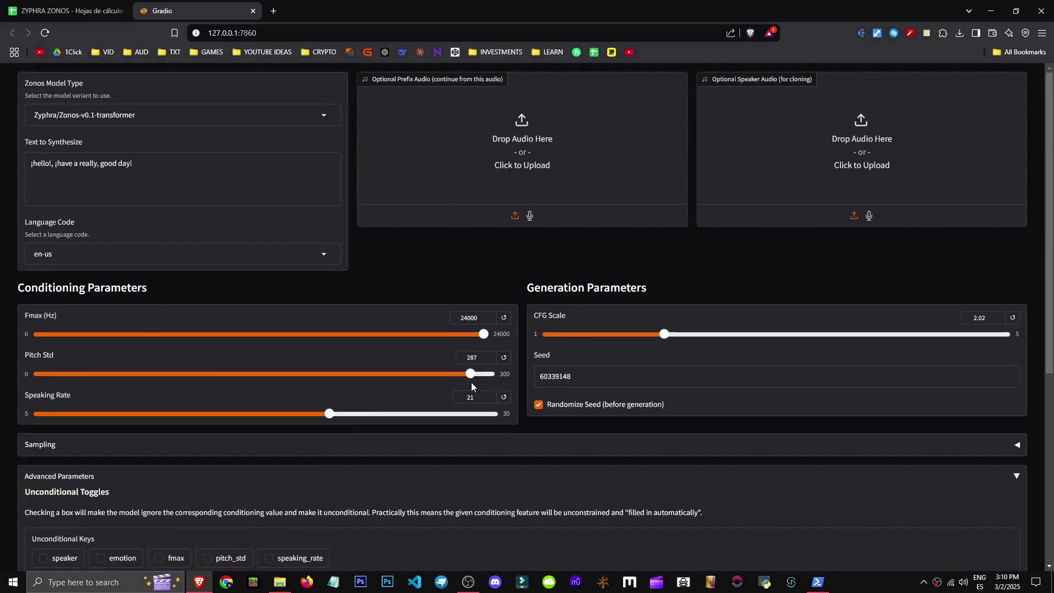
{"action": "scroll", "coordinate": [476, 379], "scroll_direction": "down", "scroll_amount": 6}
{"action": "left_click", "coordinate": [478, 422]}
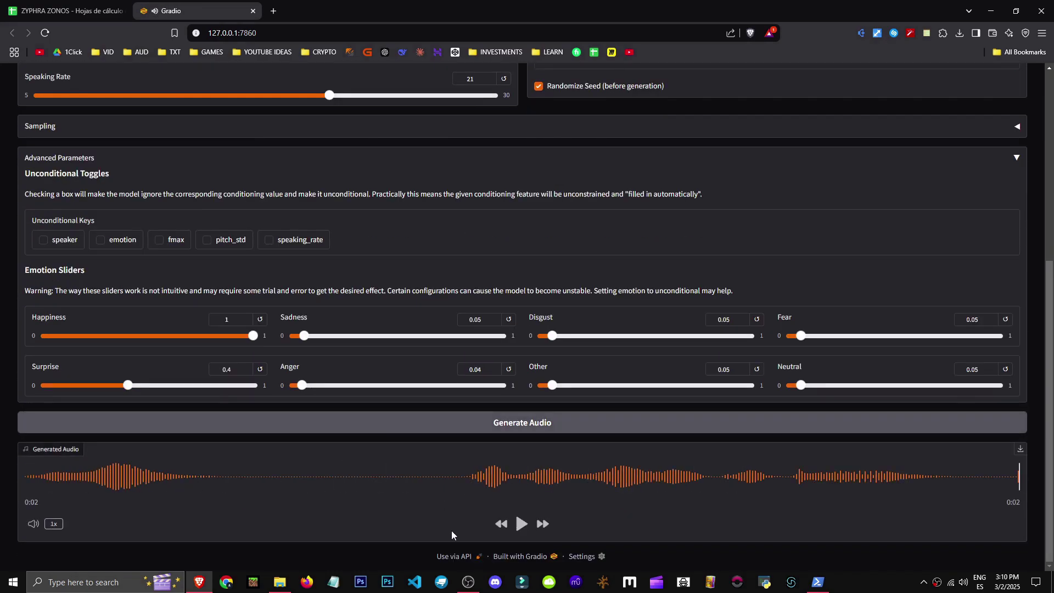
{"action": "left_click", "coordinate": [521, 526]}
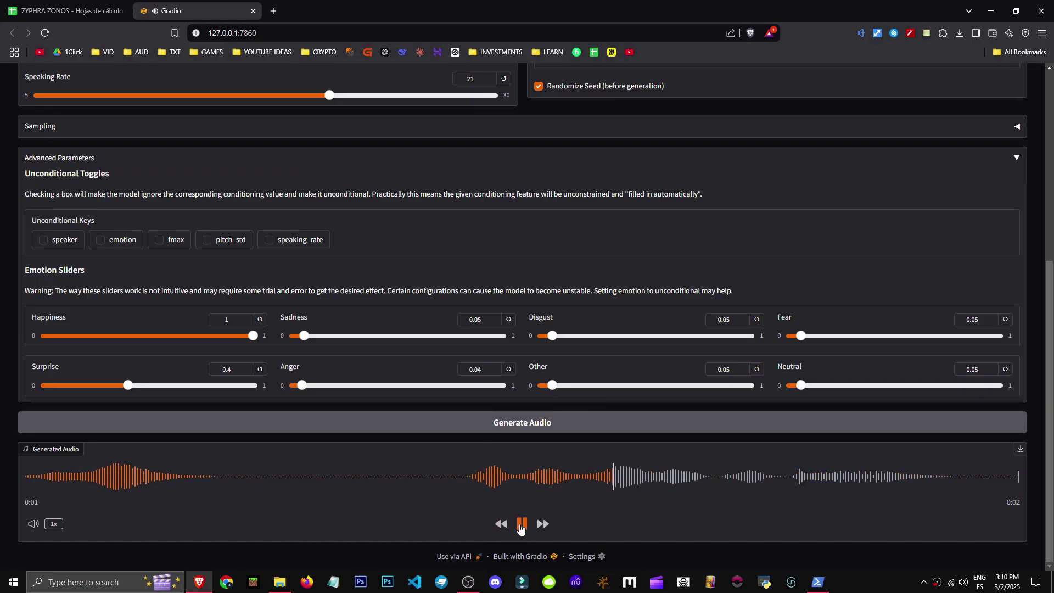
{"action": "scroll", "coordinate": [844, 200], "scroll_direction": "up", "scroll_amount": 6}
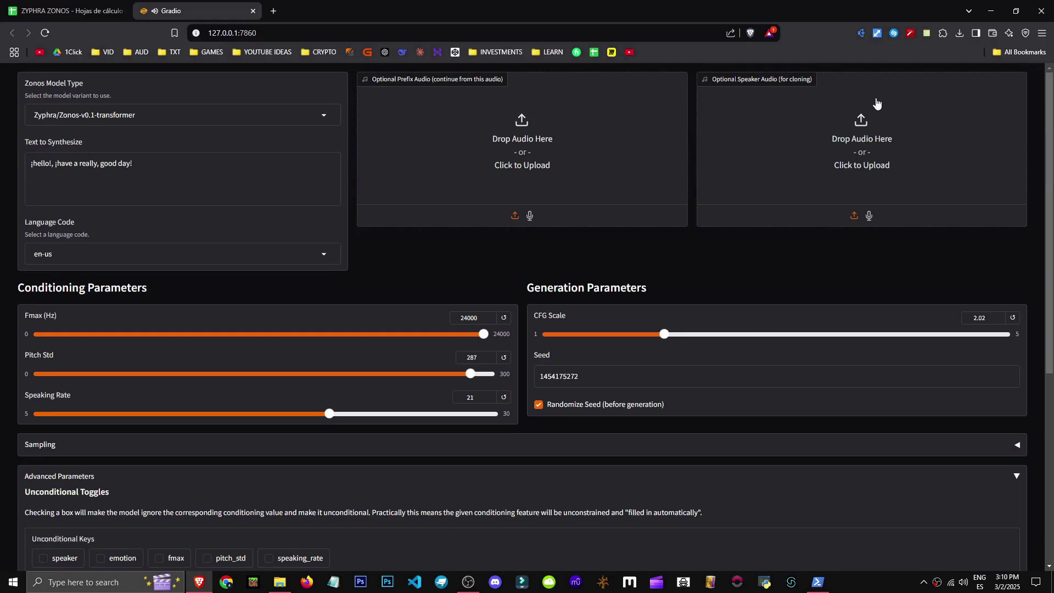
{"action": "scroll", "coordinate": [805, 286], "scroll_direction": "down", "scroll_amount": 6}
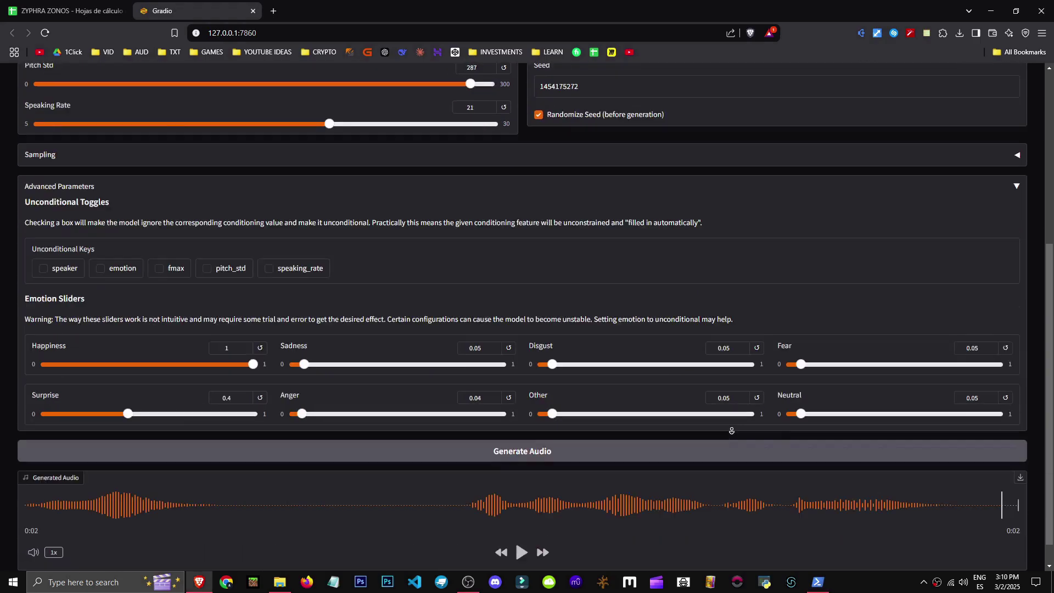
{"action": "scroll", "coordinate": [730, 434], "scroll_direction": "down", "scroll_amount": 1}
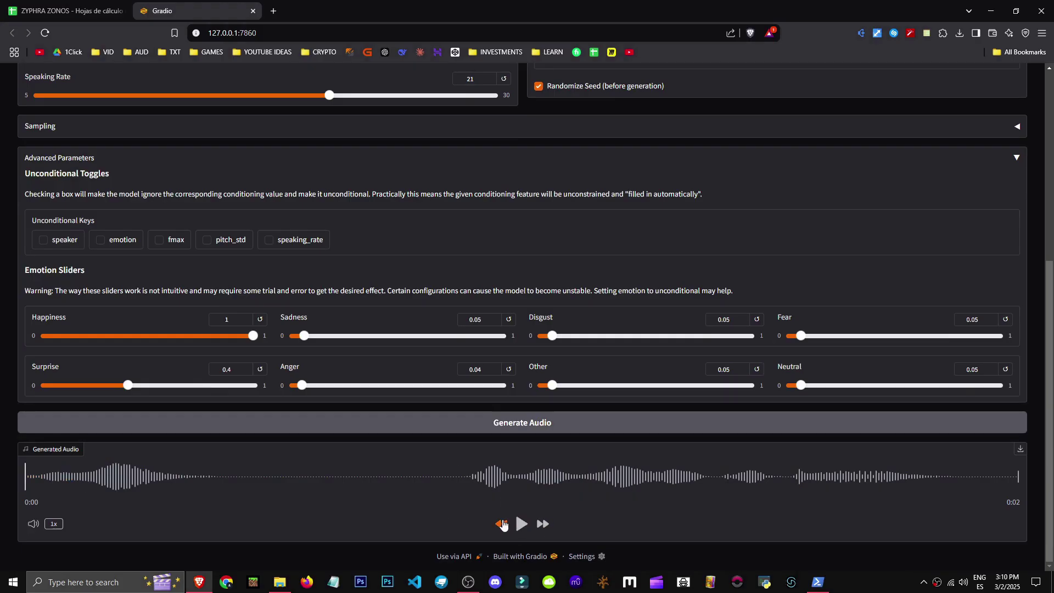
{"action": "left_click", "coordinate": [520, 524]}
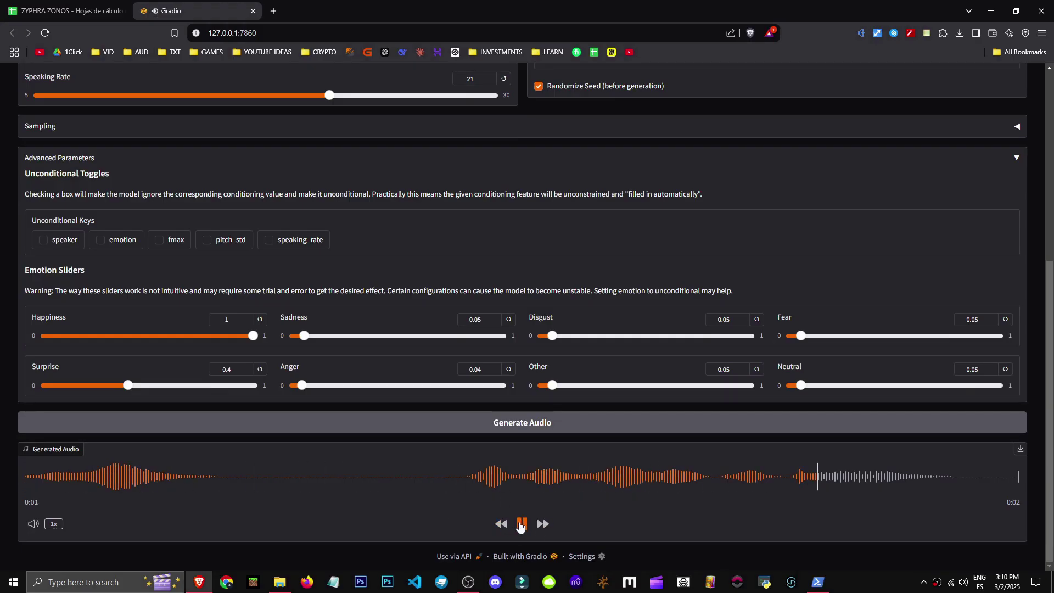
{"action": "scroll", "coordinate": [275, 184], "scroll_direction": "up", "scroll_amount": 6}
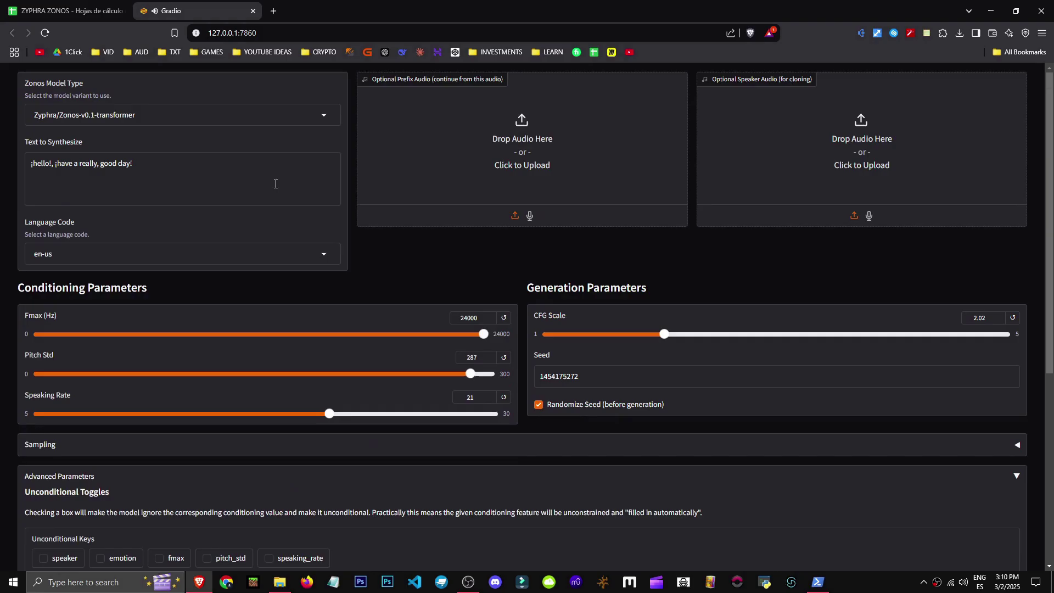
Step: Remove the comma after ¡hello! and regenerate the greeting audio
{"action": "left_click", "coordinate": [51, 162]}
{"action": "key", "text": "Delete"}
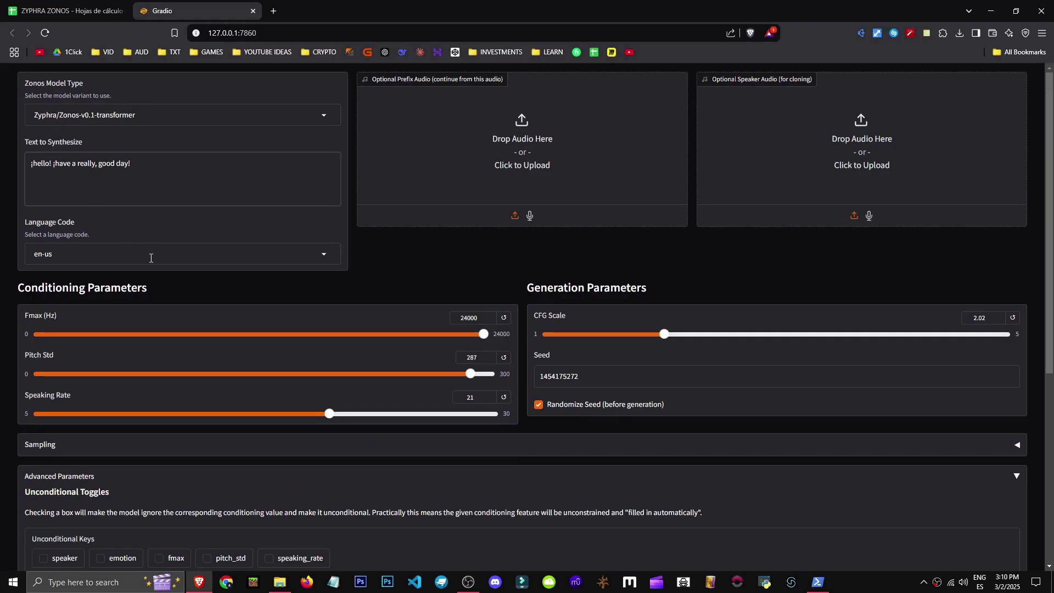
{"action": "scroll", "coordinate": [274, 330], "scroll_direction": "down", "scroll_amount": 6}
{"action": "left_click", "coordinate": [480, 422]}
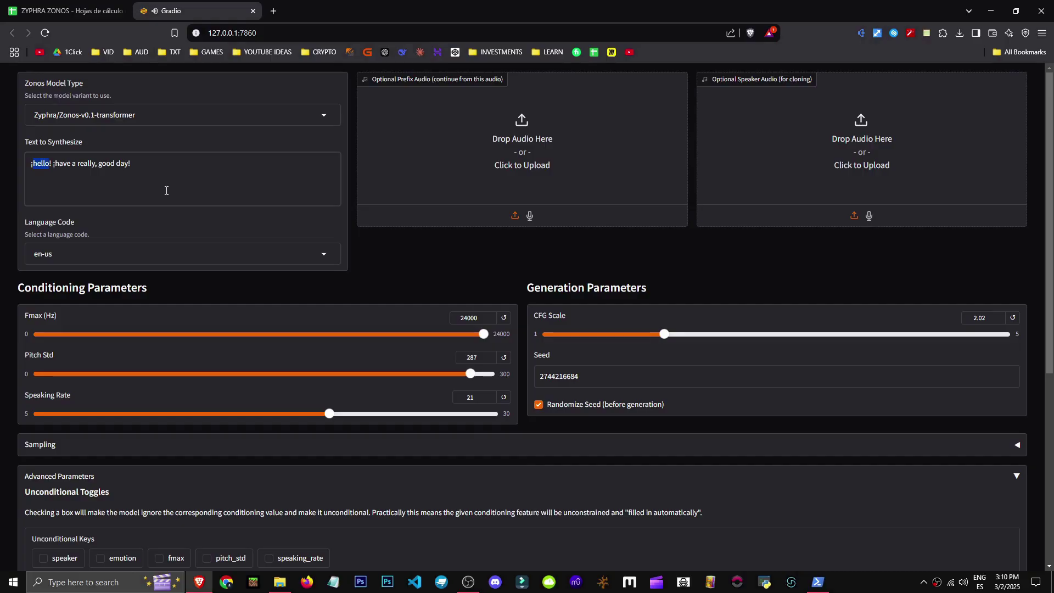
{"action": "type", "text": "yes"}
{"action": "scroll", "coordinate": [240, 449], "scroll_direction": "down", "scroll_amount": 6}
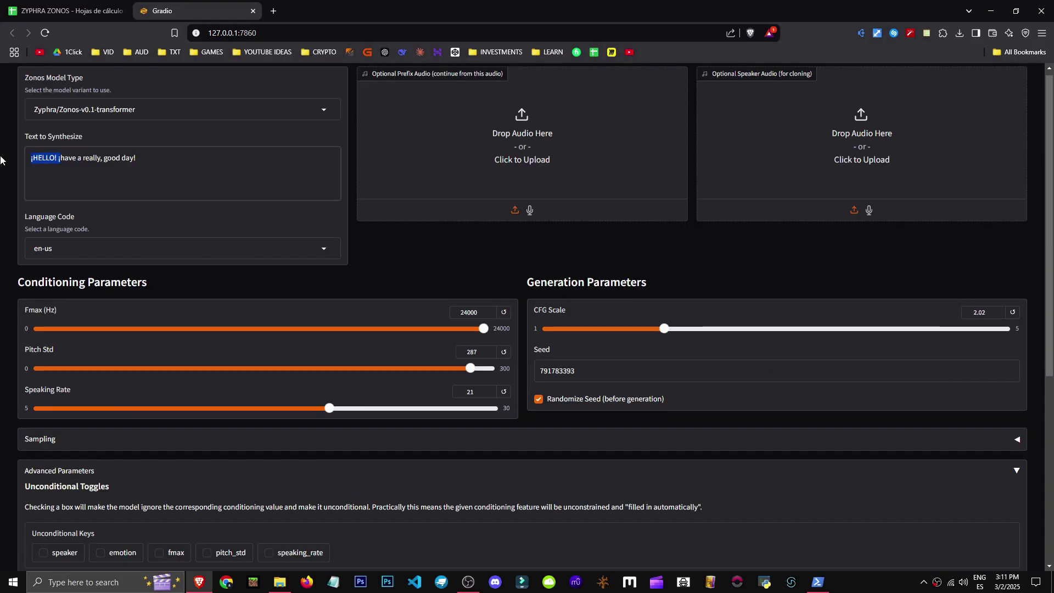
Step: Cut the greeting so the text reads 'have a really bad day.', with Anger 1 and Sadness 0.12
{"action": "key", "text": "BackSpace"}
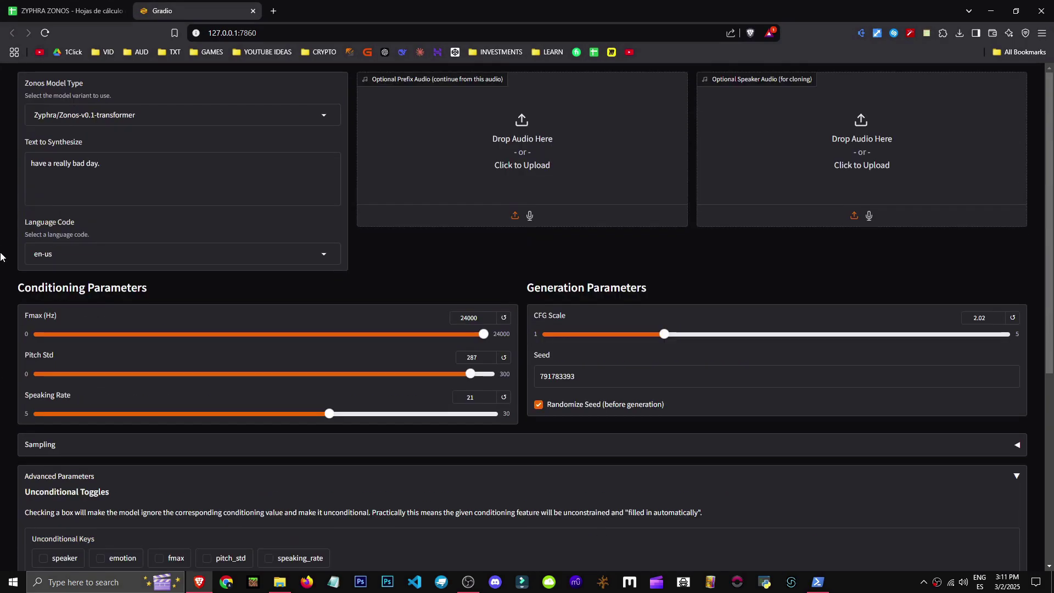
{"action": "scroll", "coordinate": [152, 204], "scroll_direction": "down", "scroll_amount": 6}
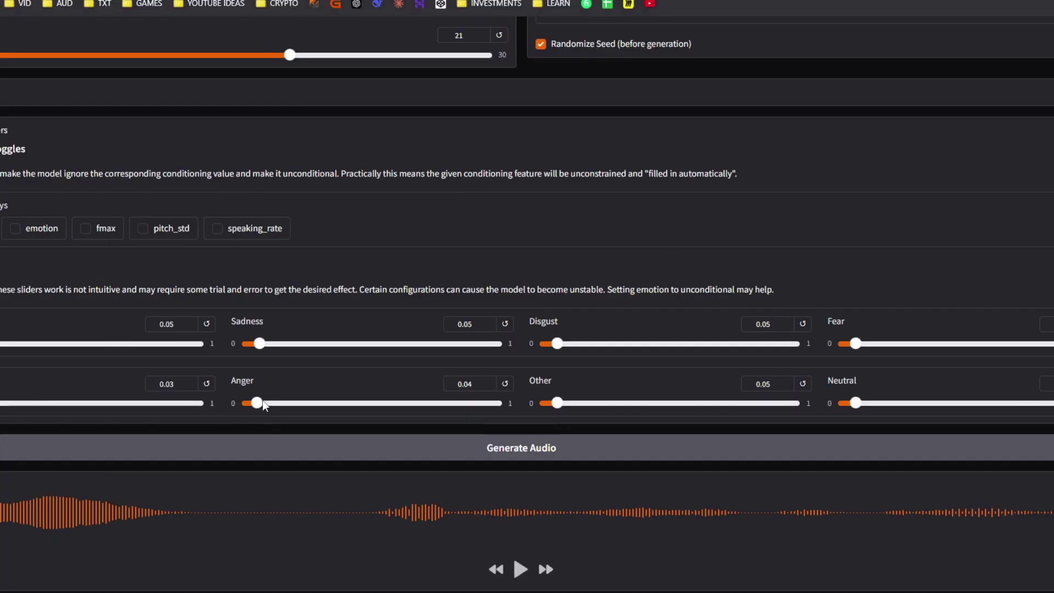
{"action": "left_click_drag", "start_coordinate": [302, 385], "coordinate": [505, 385]}
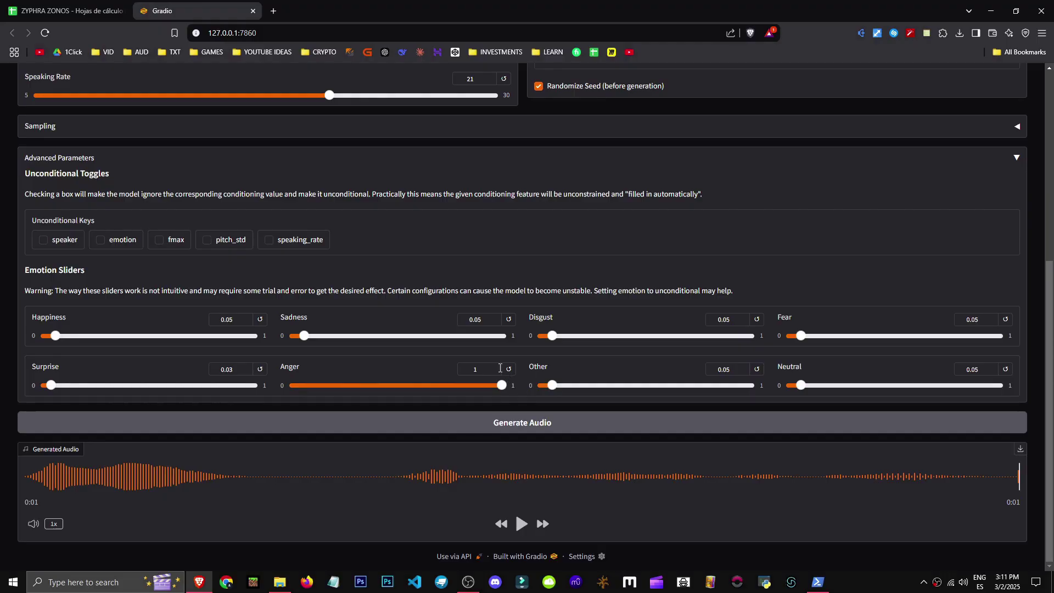
{"action": "left_click_drag", "start_coordinate": [263, 346], "coordinate": [278, 345]}
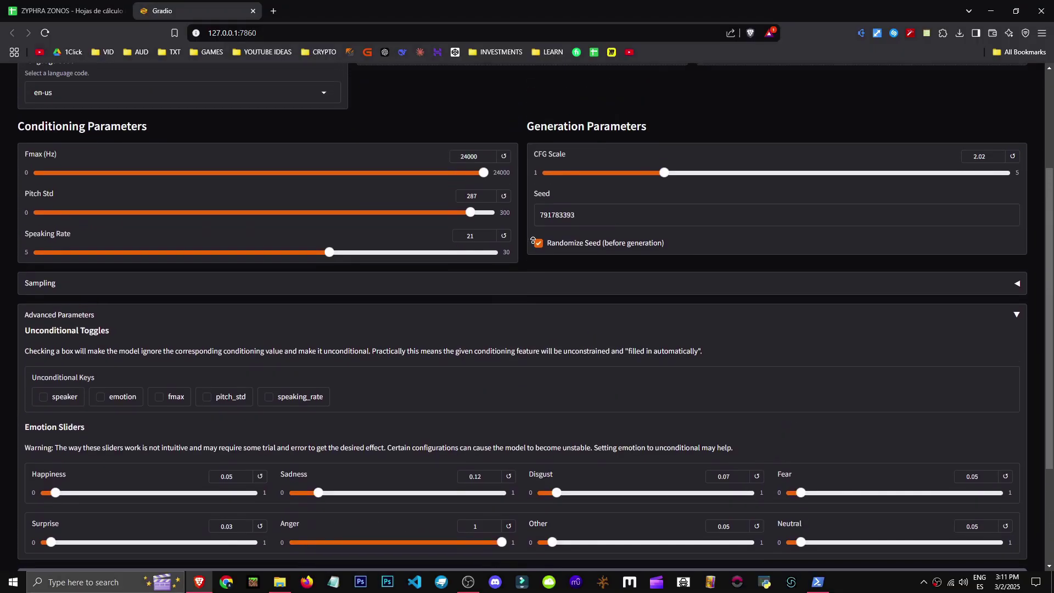
Step: Raise Speaking Rate to 28 and CFG Scale to 4.88
{"action": "scroll", "coordinate": [360, 100], "scroll_direction": "up", "scroll_amount": 1}
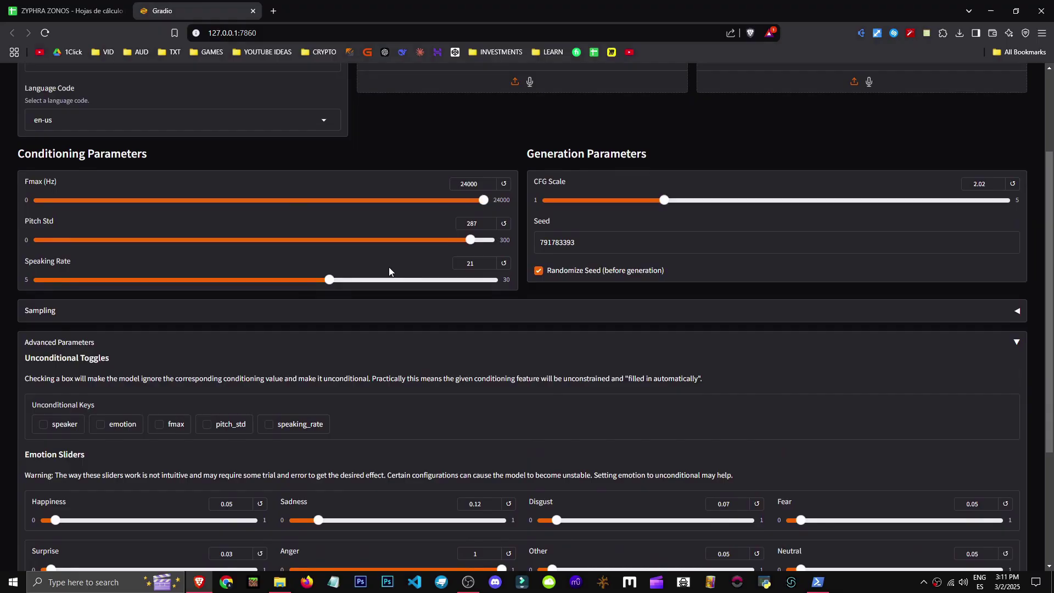
{"action": "left_click_drag", "start_coordinate": [408, 281], "coordinate": [460, 288]}
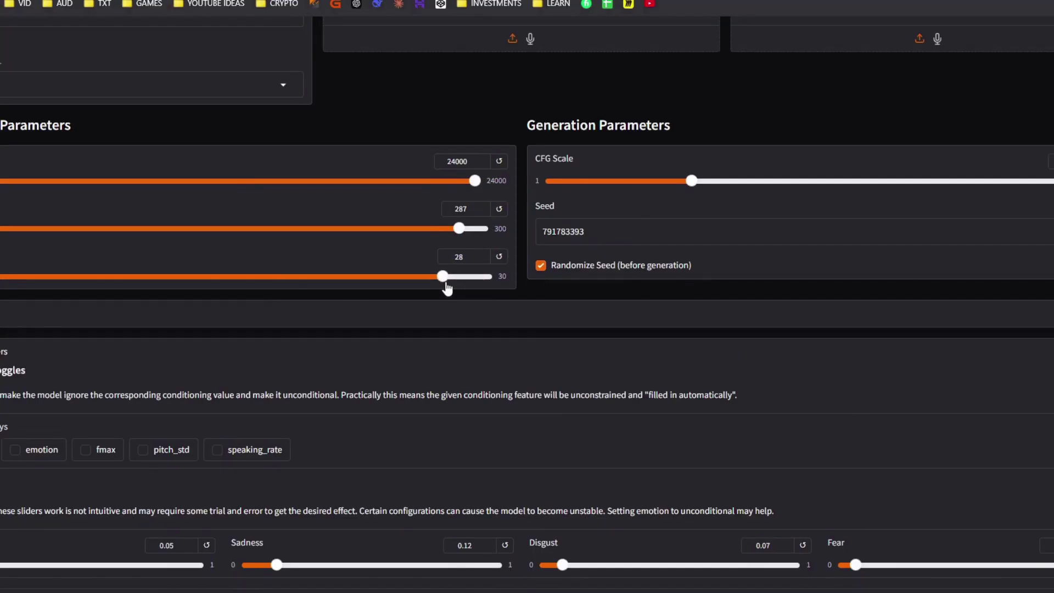
{"action": "scroll", "coordinate": [500, 354], "scroll_direction": "down", "scroll_amount": 3}
{"action": "scroll", "coordinate": [424, 187], "scroll_direction": "up", "scroll_amount": 3}
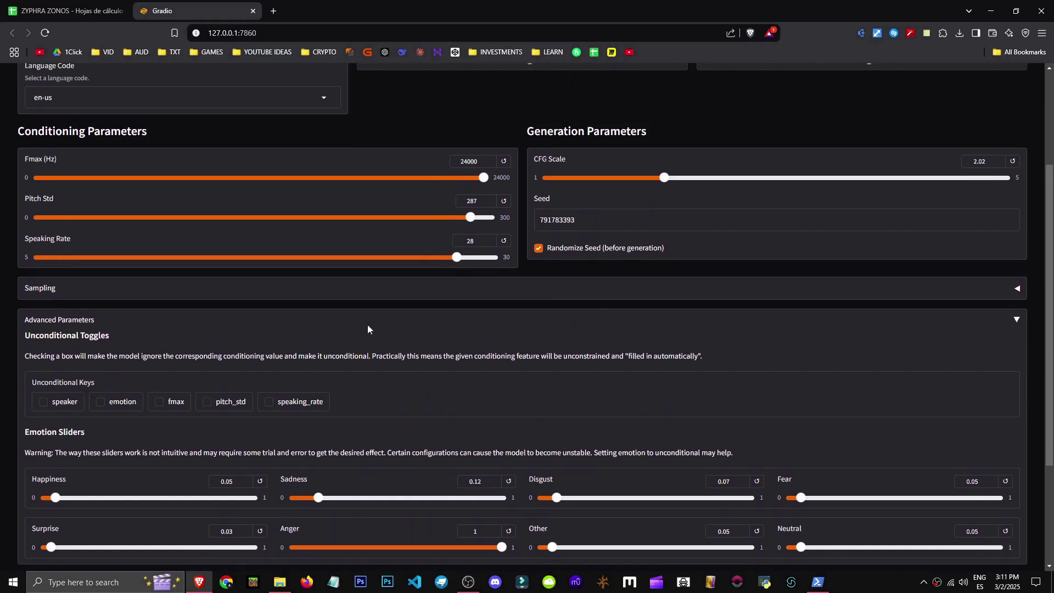
{"action": "scroll", "coordinate": [495, 493], "scroll_direction": "down", "scroll_amount": 3}
{"action": "scroll", "coordinate": [496, 493], "scroll_direction": "up", "scroll_amount": 5}
{"action": "left_click_drag", "start_coordinate": [664, 338], "coordinate": [994, 312]}
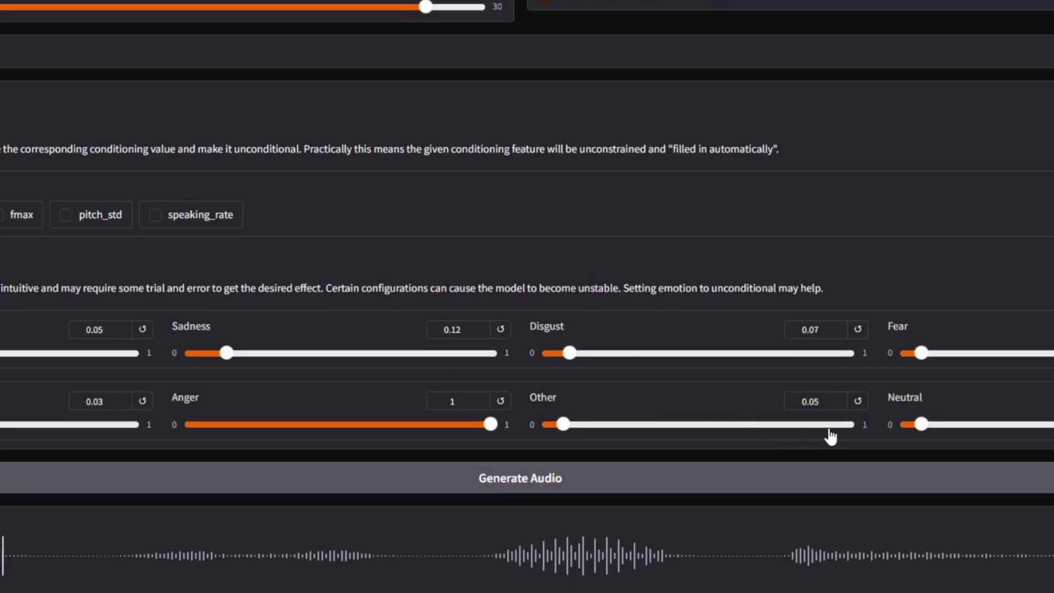